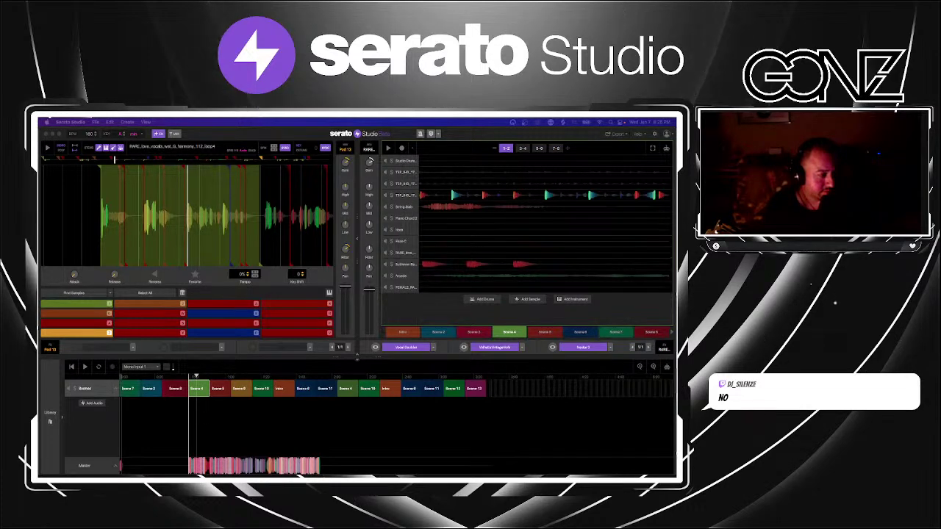
Play Scene 4 to test whether the audio comes through.
click(599, 314)
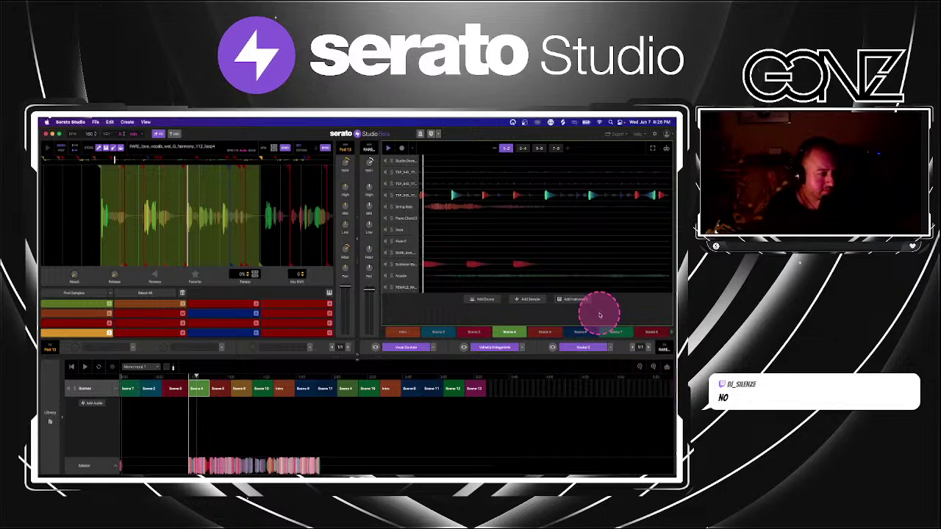
key(space)
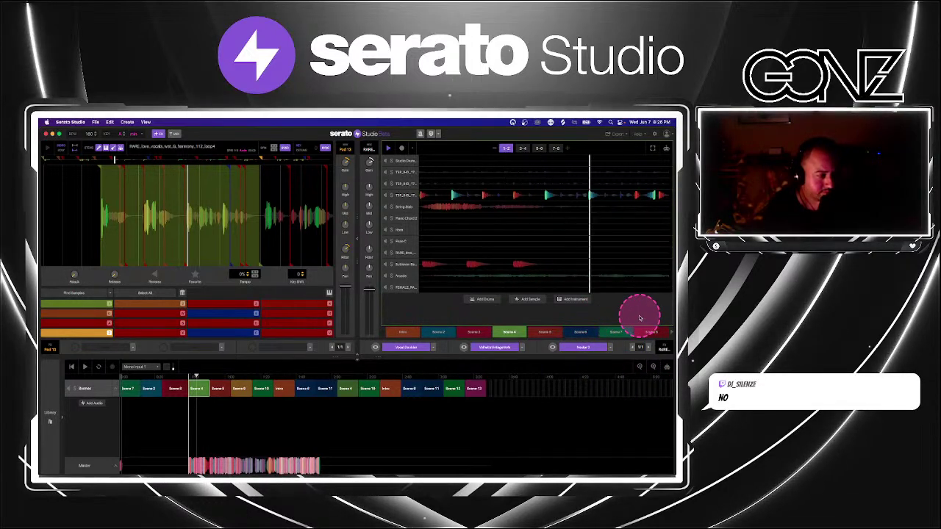
Bring up the audio setup and switch the Mac's system sound output to Scarlett 2i2 USB.
click(654, 133)
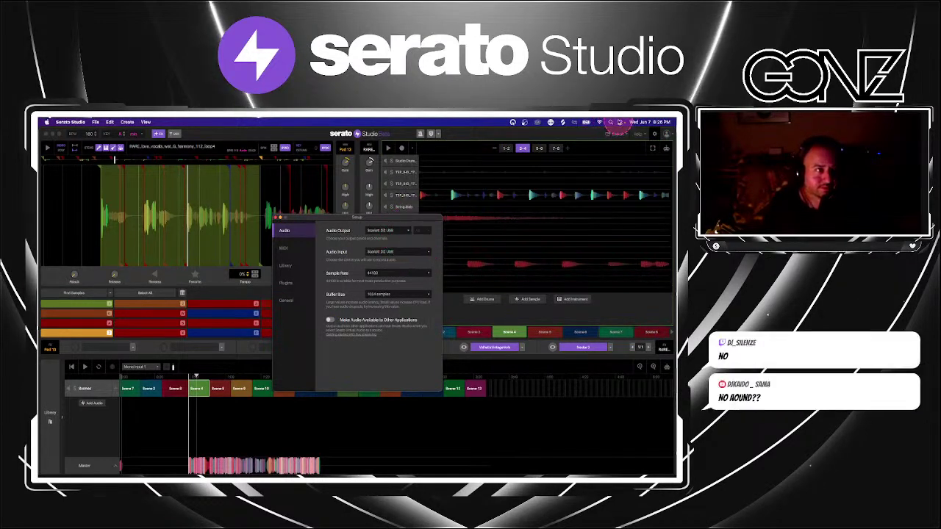
click(620, 122)
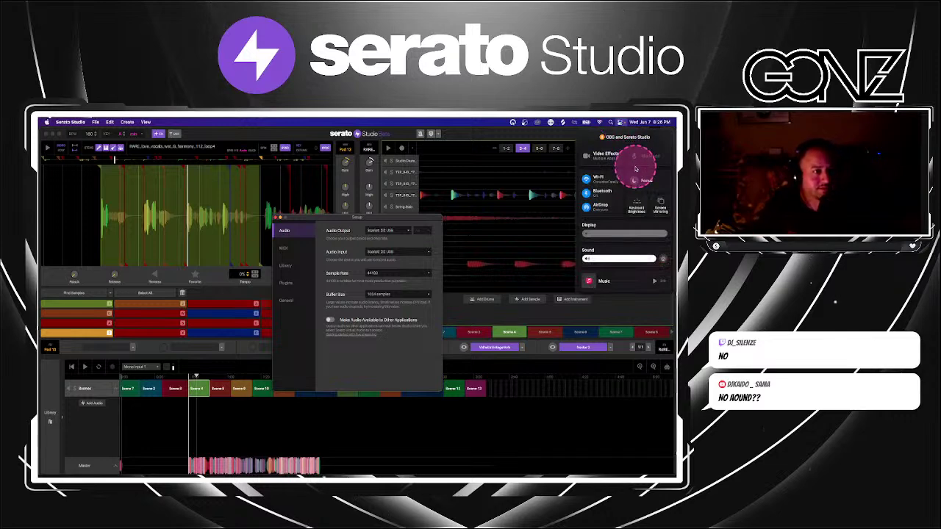
click(664, 259)
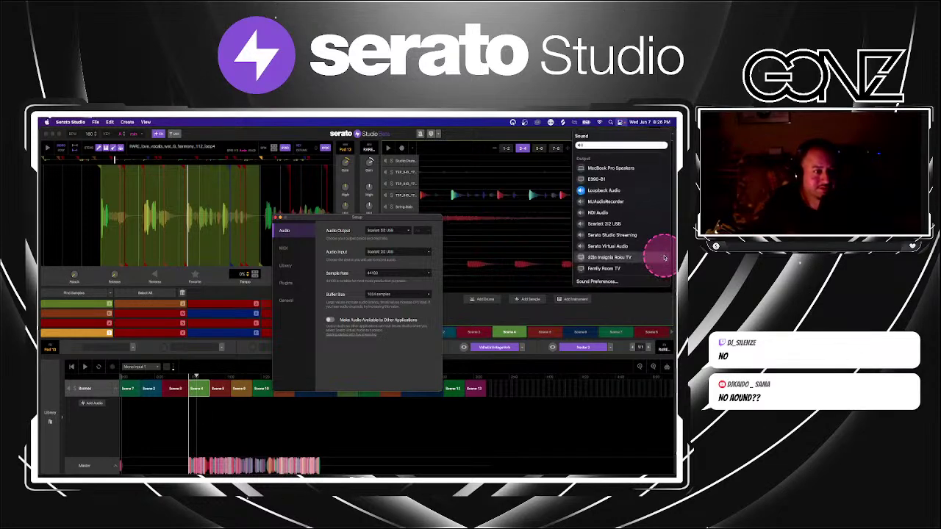
click(611, 169)
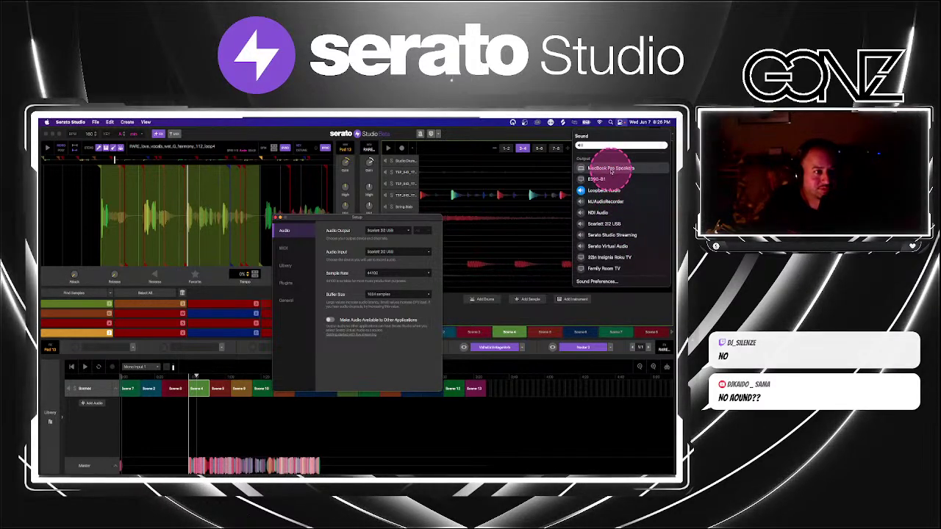
click(602, 223)
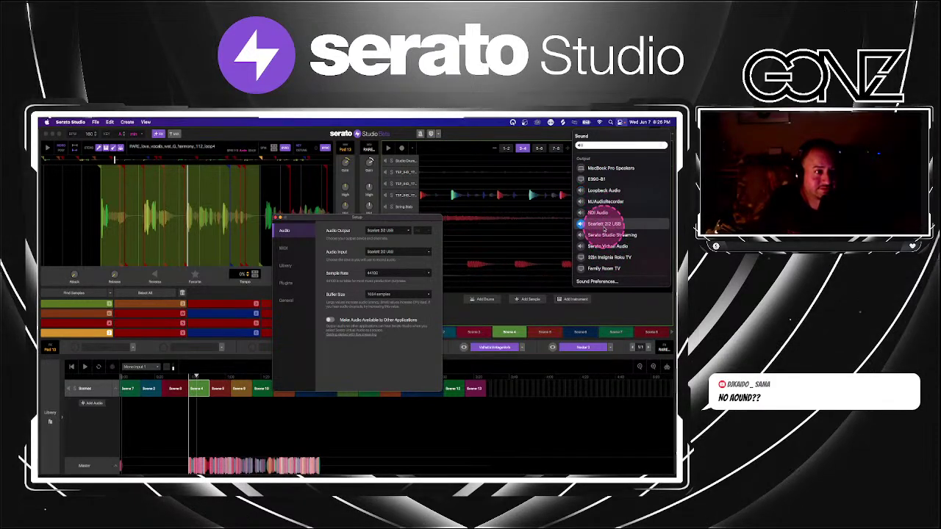
click(277, 218)
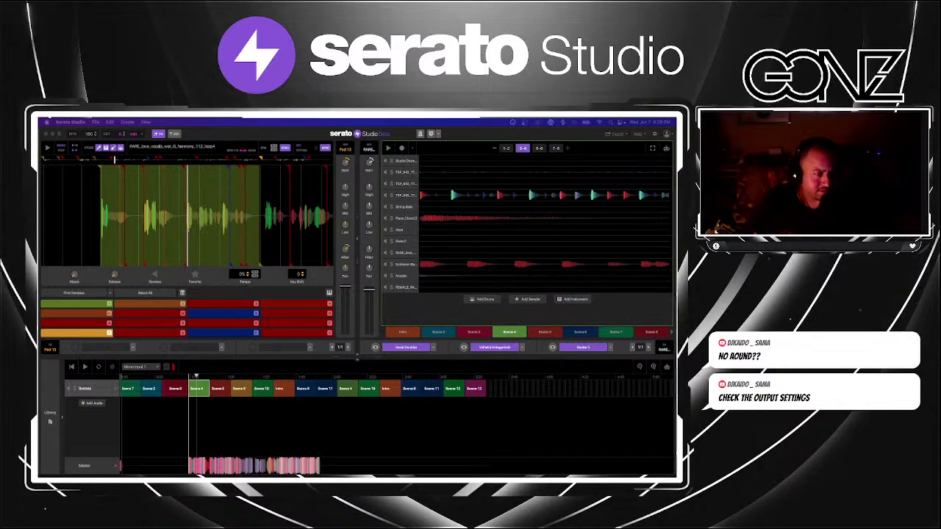
Inspect the available audio output devices in the studio's audio setup and close the setup.
click(655, 134)
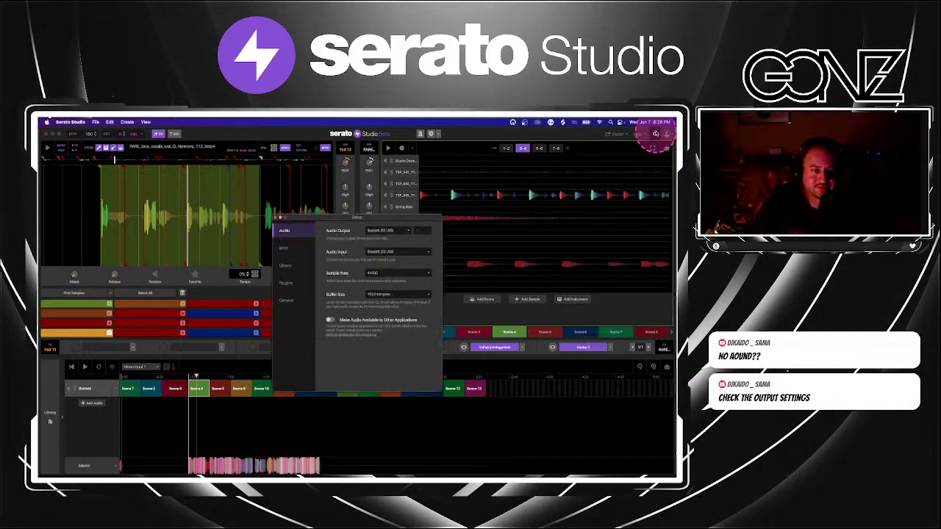
click(395, 230)
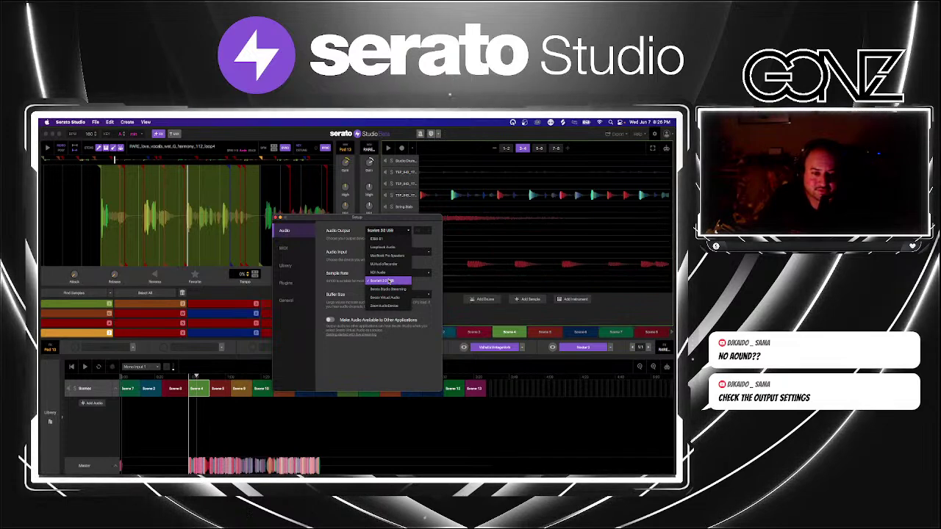
click(389, 290)
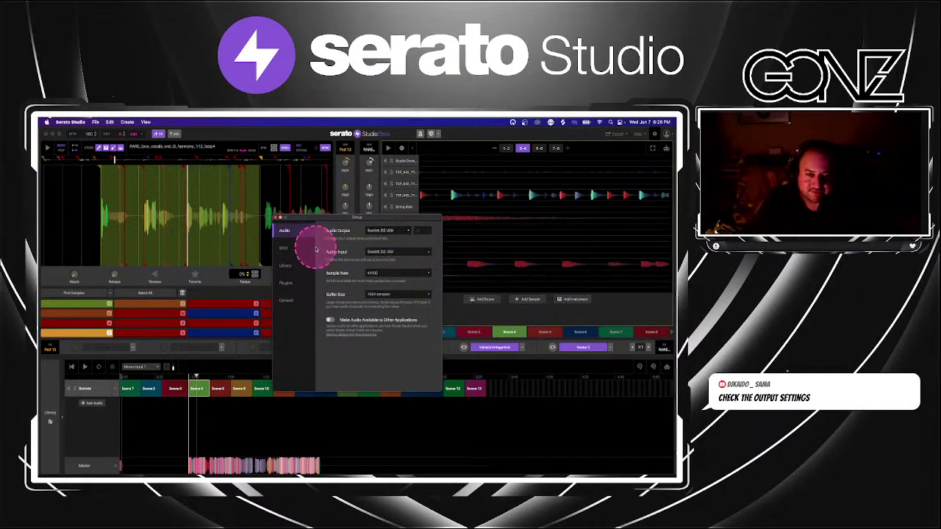
click(276, 216)
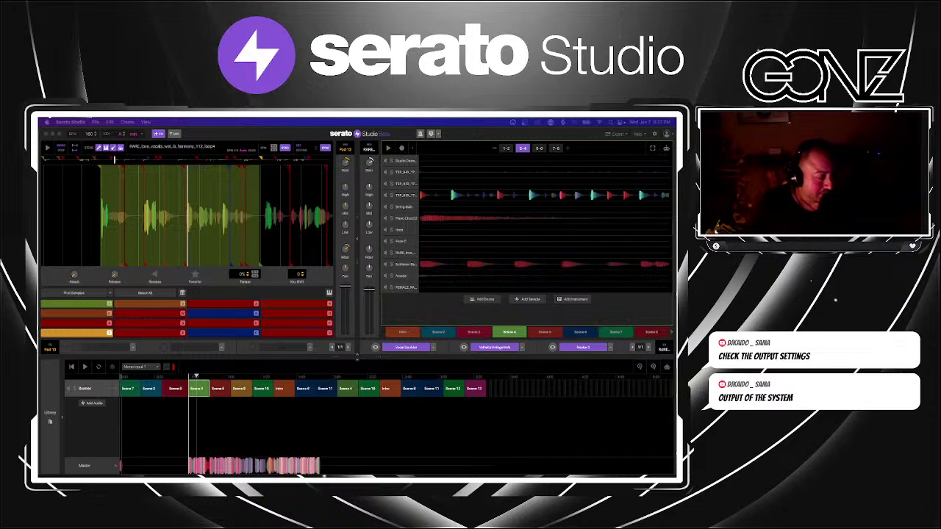
Check which device is selected as the Mac's system sound output.
click(618, 122)
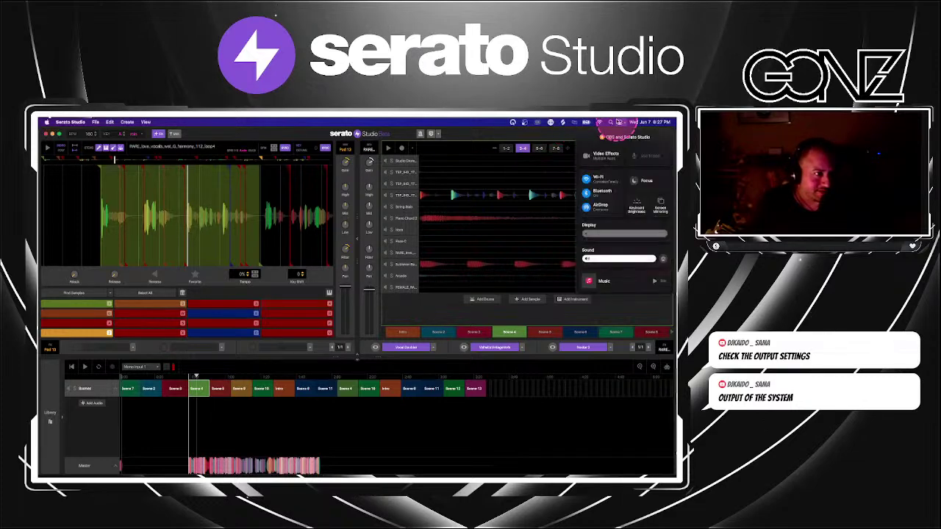
click(662, 256)
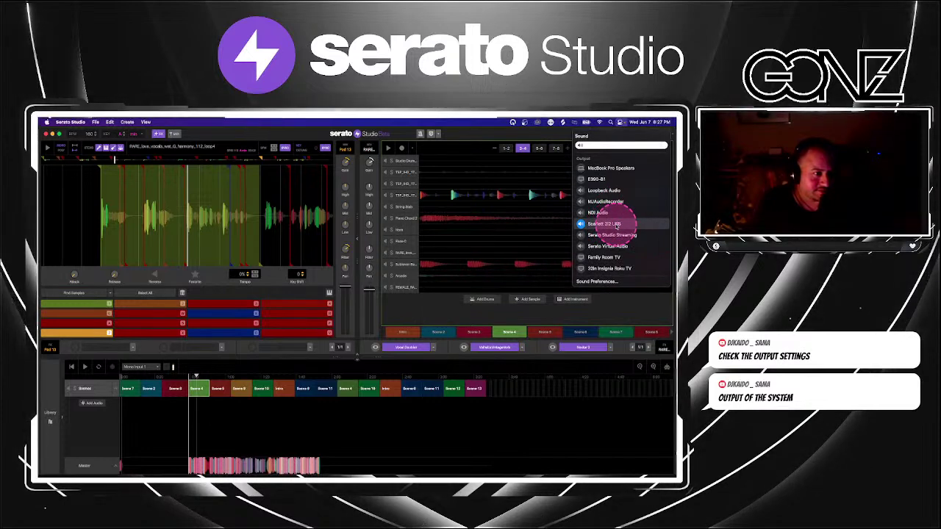
click(557, 125)
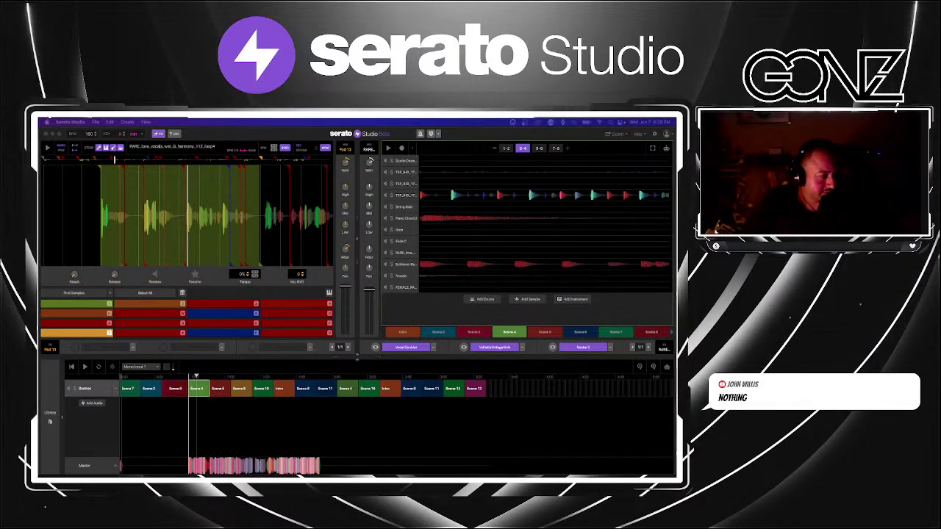
Play the scene again to retest the sound output.
click(436, 332)
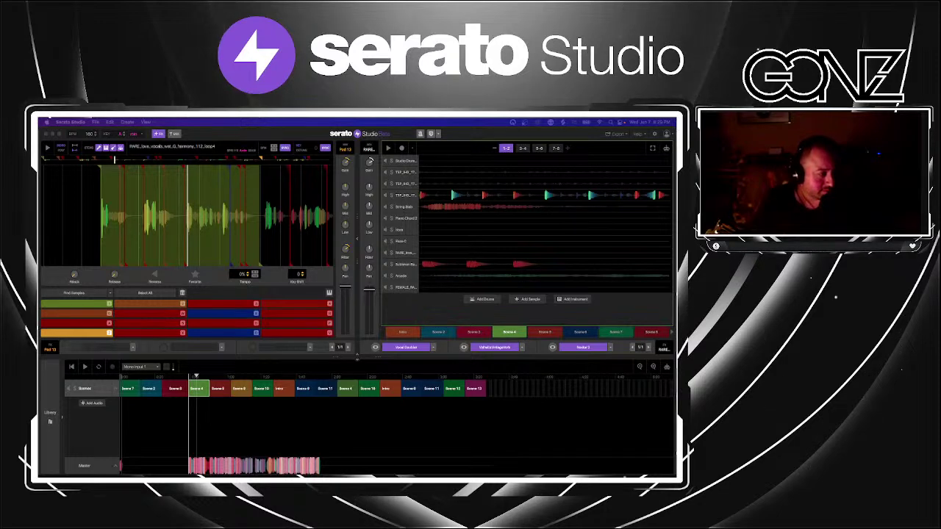
click(539, 342)
click(426, 320)
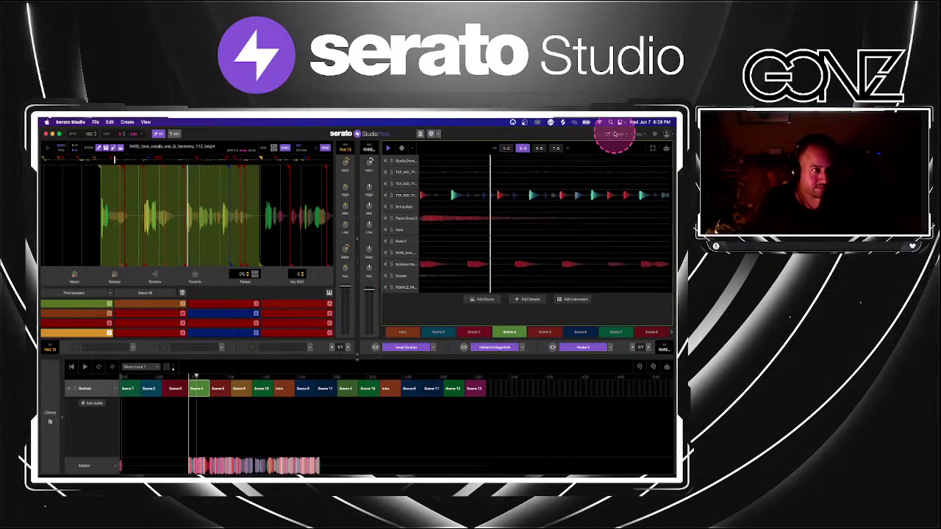
Recheck the selected audio output device in the setup while the scene plays.
click(653, 134)
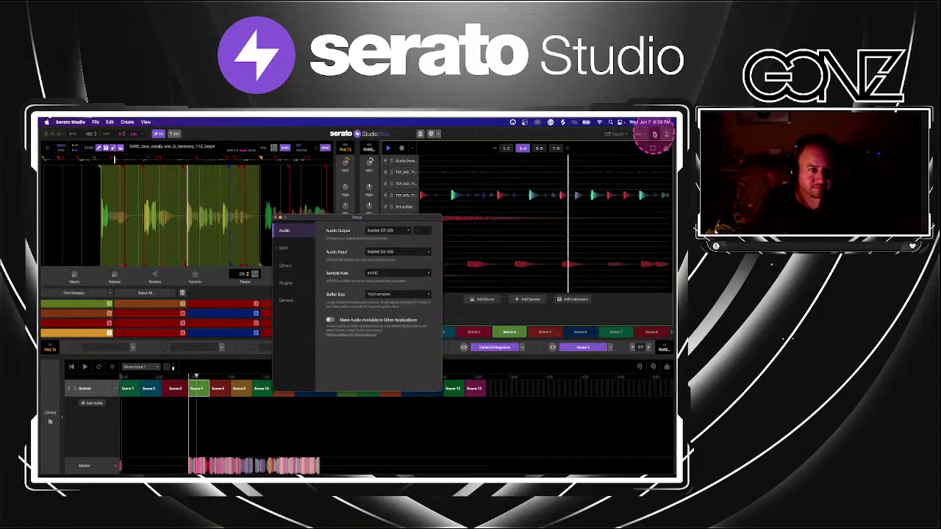
click(400, 230)
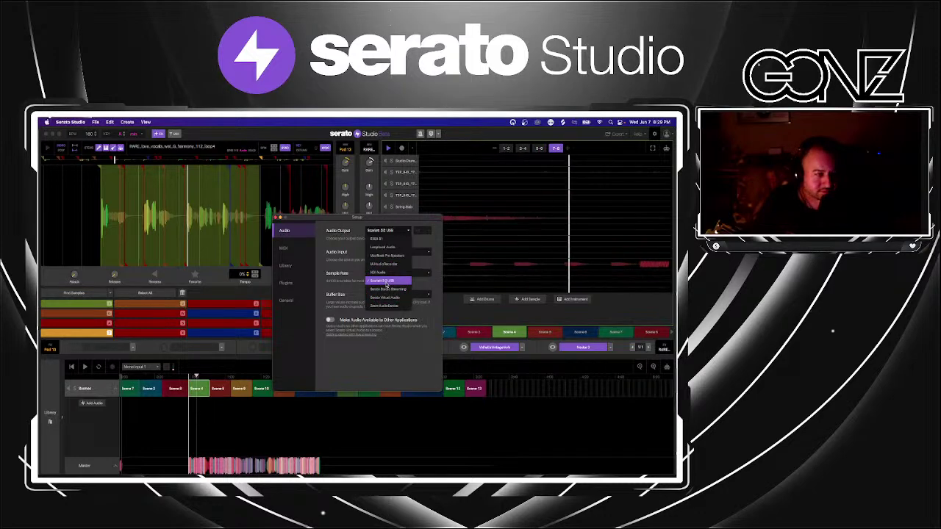
click(275, 218)
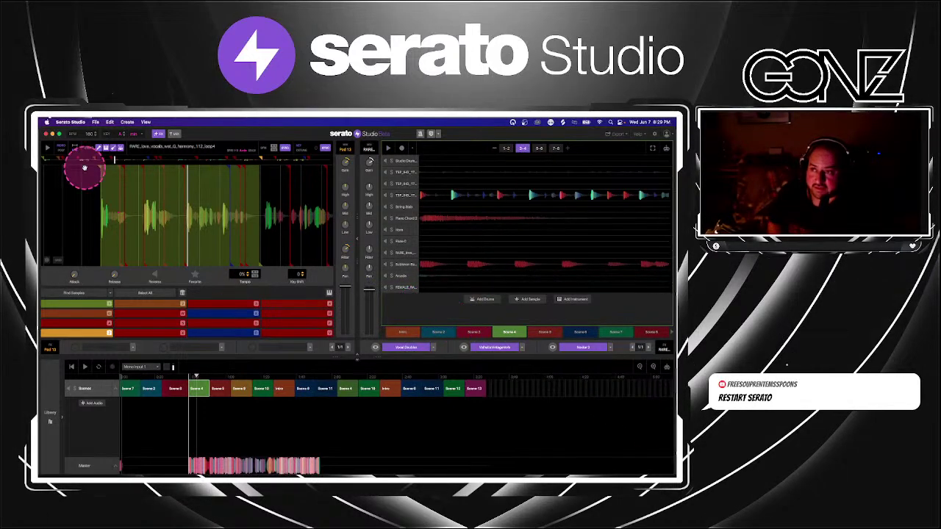
Quit the studio without saving the changes to the project "cookin soul dnb flip".
click(46, 134)
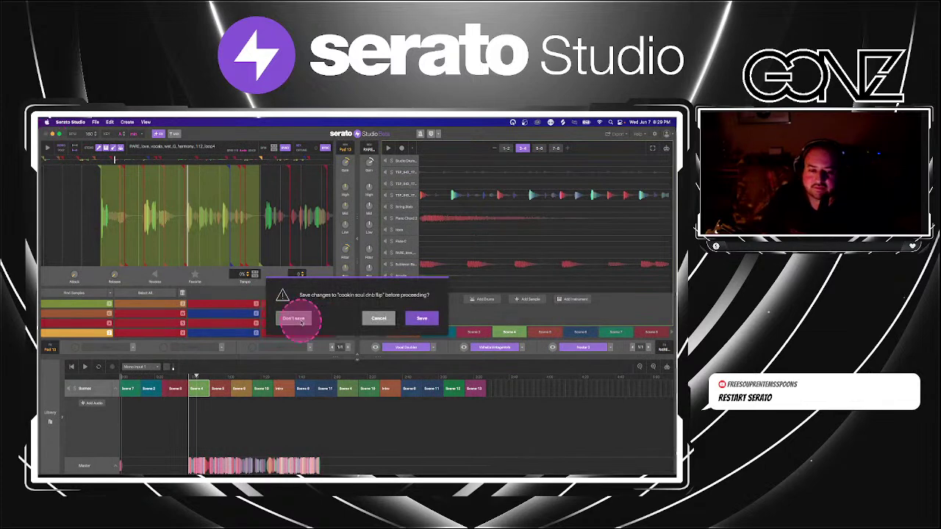
click(303, 325)
Switch to Loopback and review the sources and monitors routed through the Loopback Audio device.
mouse_move(478, 474)
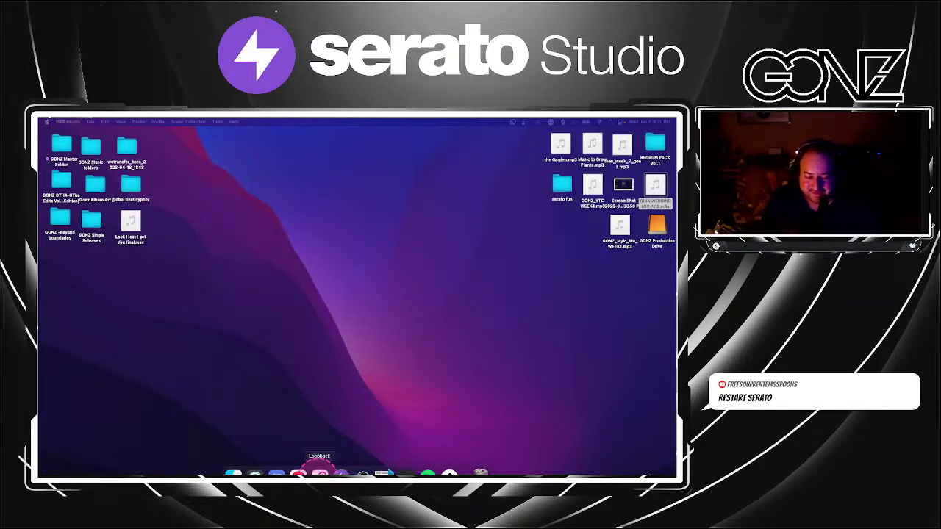
click(320, 474)
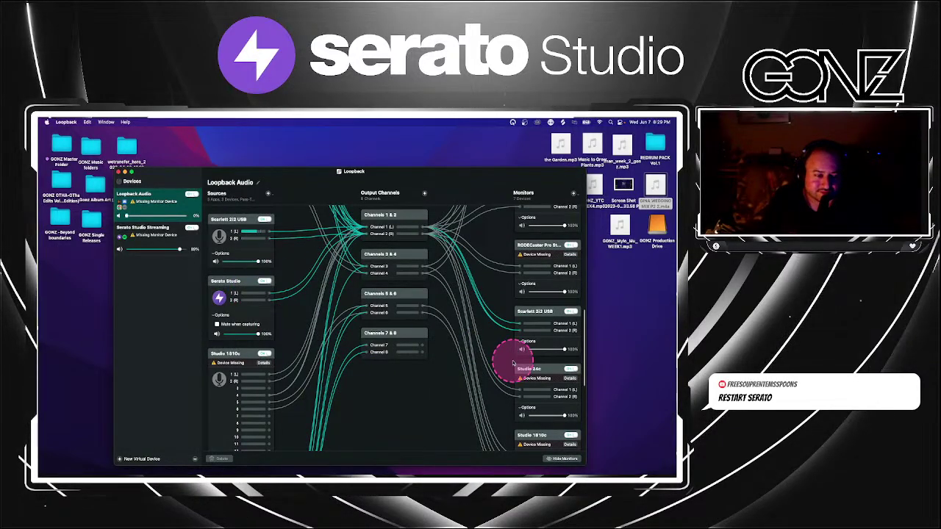
scroll(514, 360, up, 2)
scroll(513, 360, up, 5)
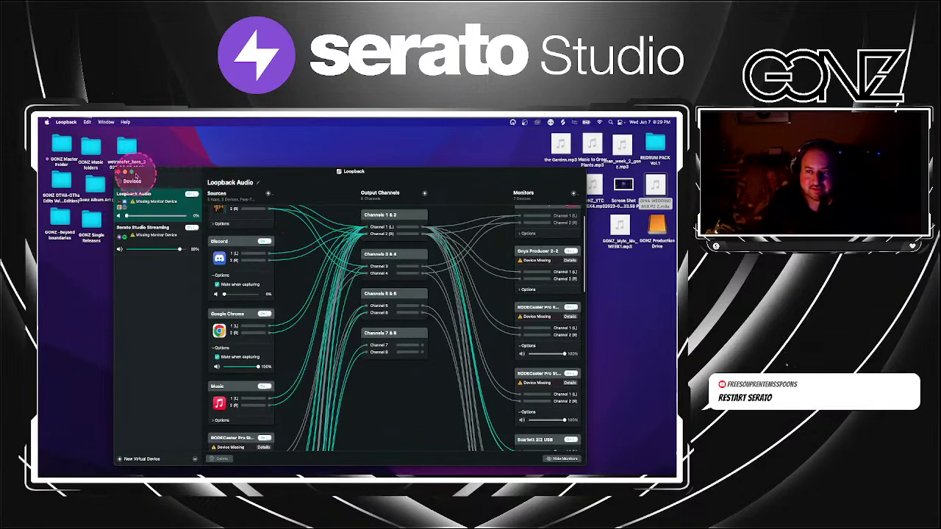
click(119, 172)
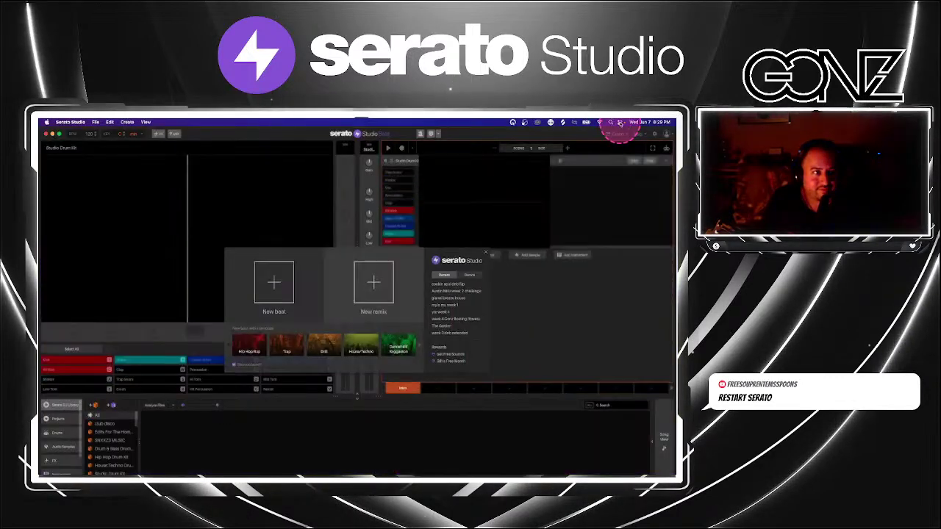
Load a project from the relaunched Serato Studio's start screen and dismiss that screen.
click(278, 290)
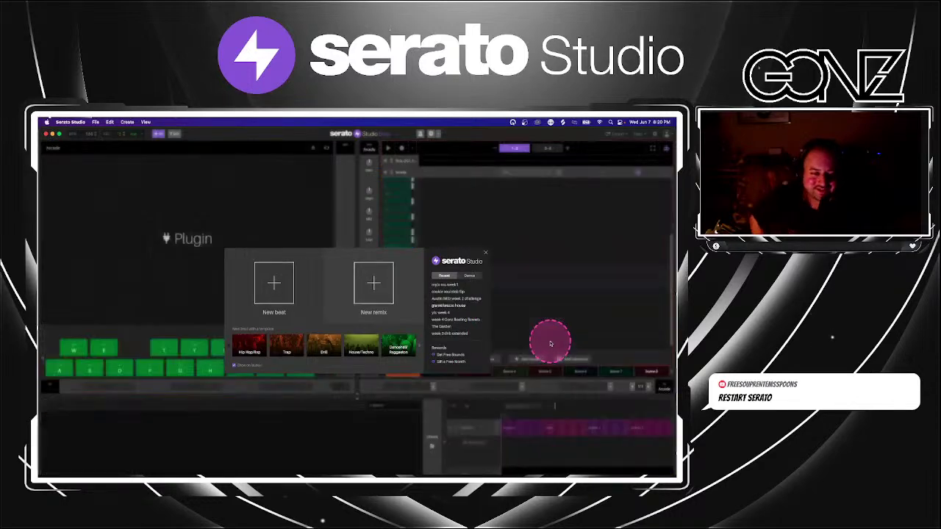
click(550, 344)
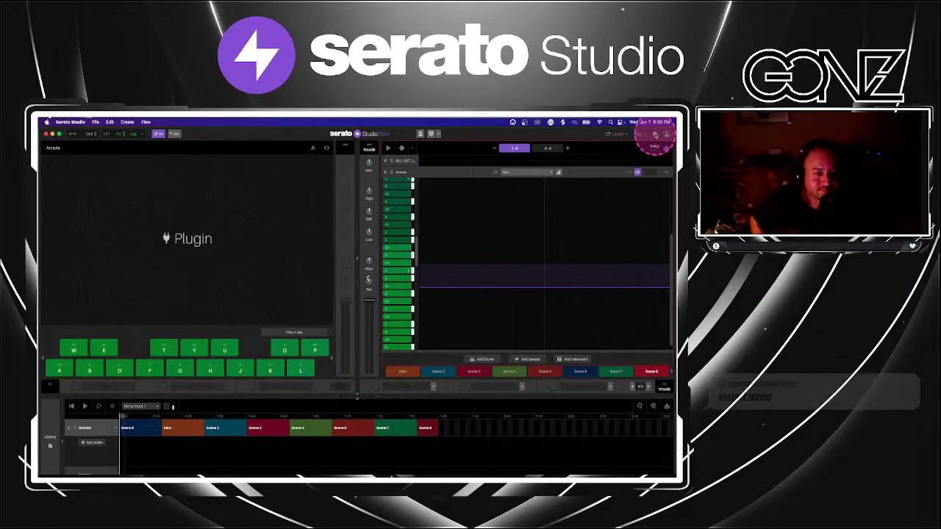
Review the audio and plugin settings in the setup of the reloaded studio.
click(655, 135)
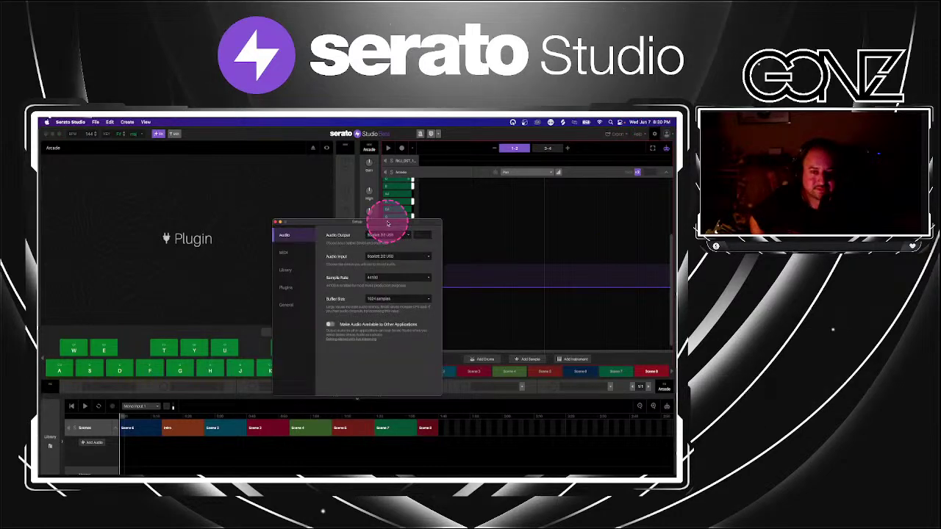
click(286, 287)
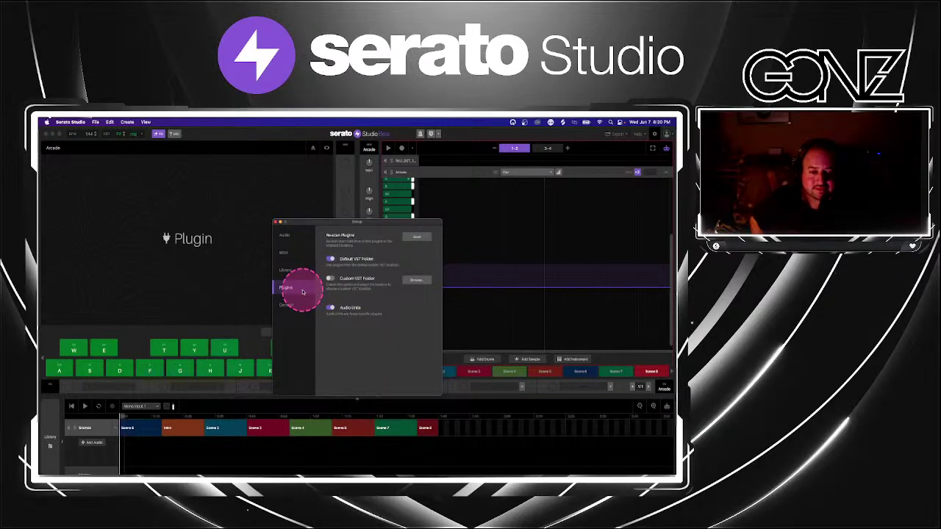
click(284, 235)
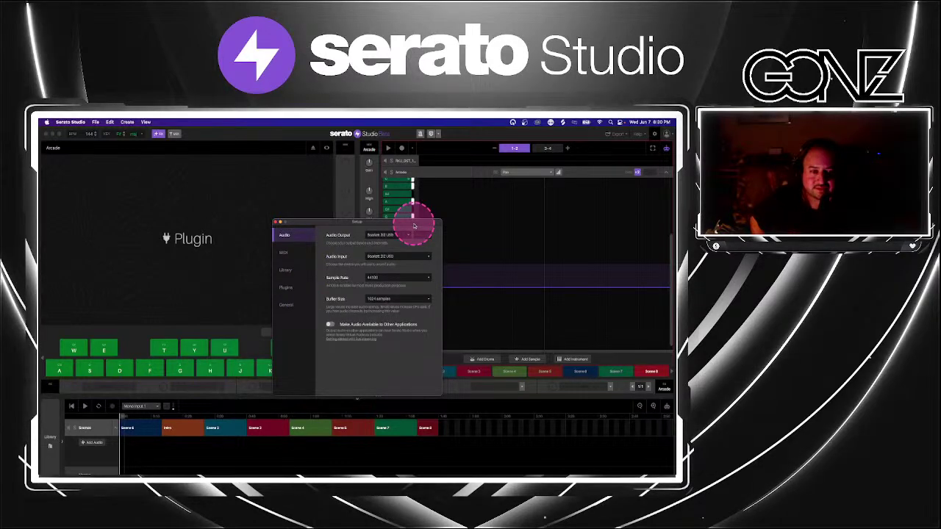
click(414, 226)
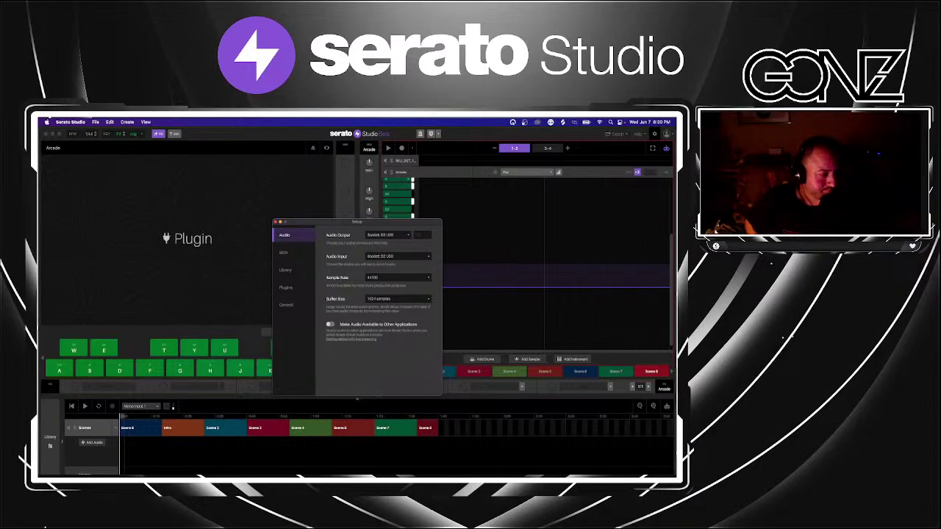
key(Escape)
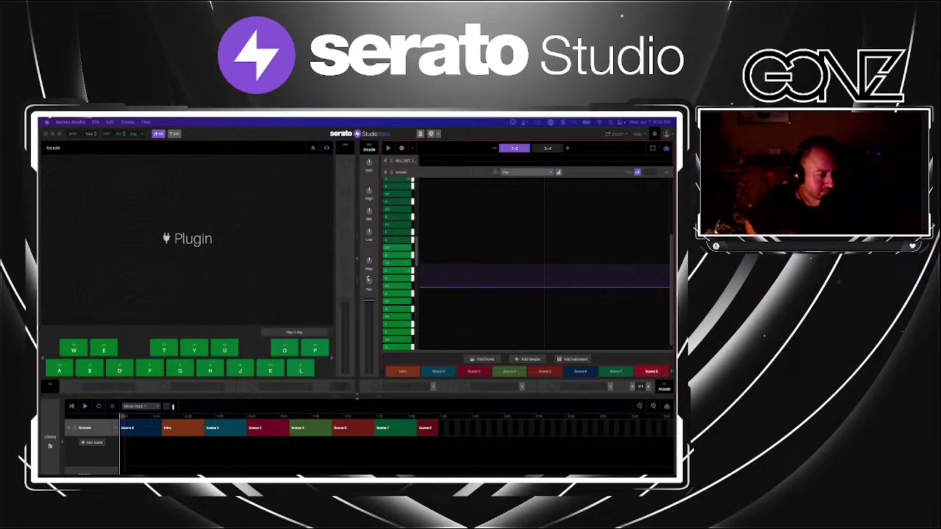
key(super+comma)
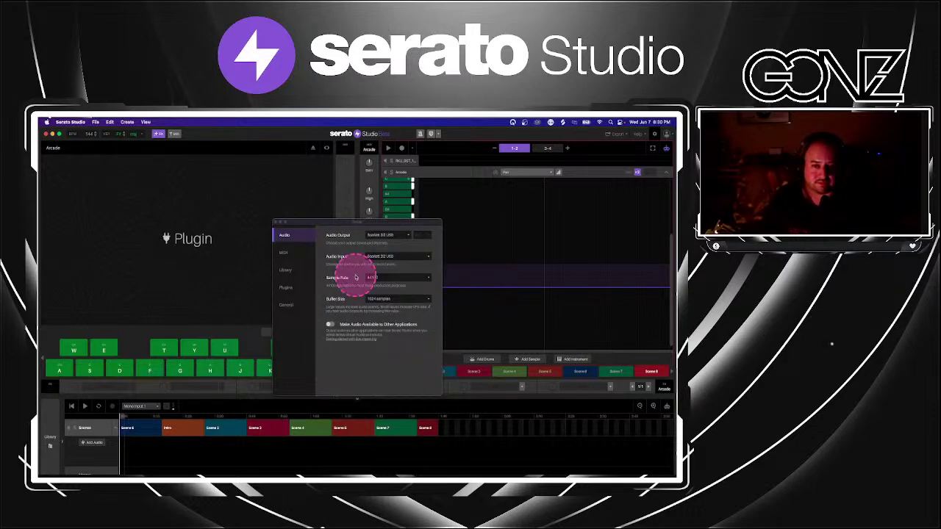
key(Escape)
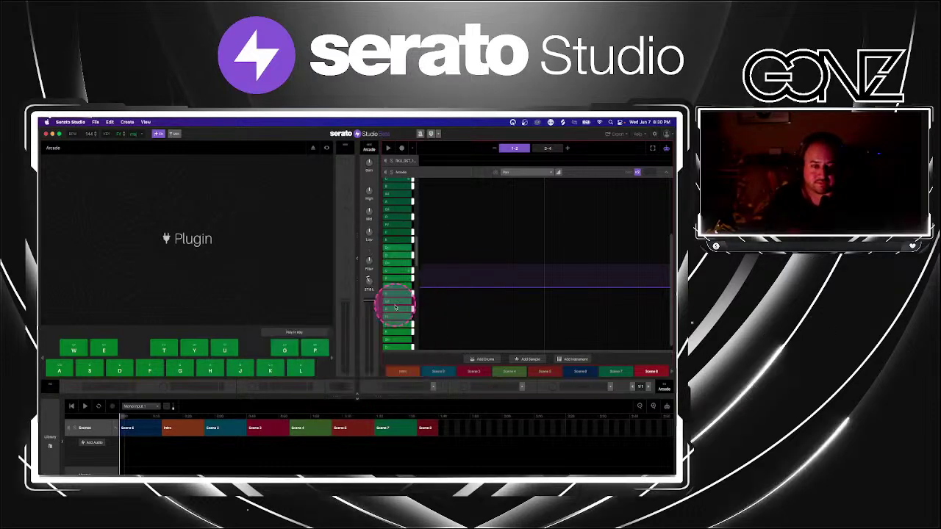
Play Scene 3 of the loaded project to test the audio.
click(474, 370)
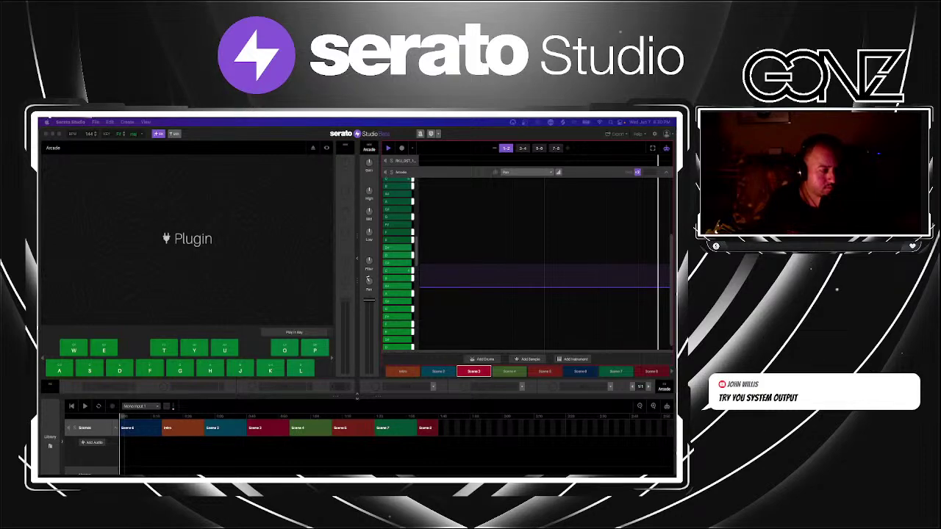
Switch the Mac's system sound output to Serato Virtual Audio and play the scene to test the stream audio.
click(621, 122)
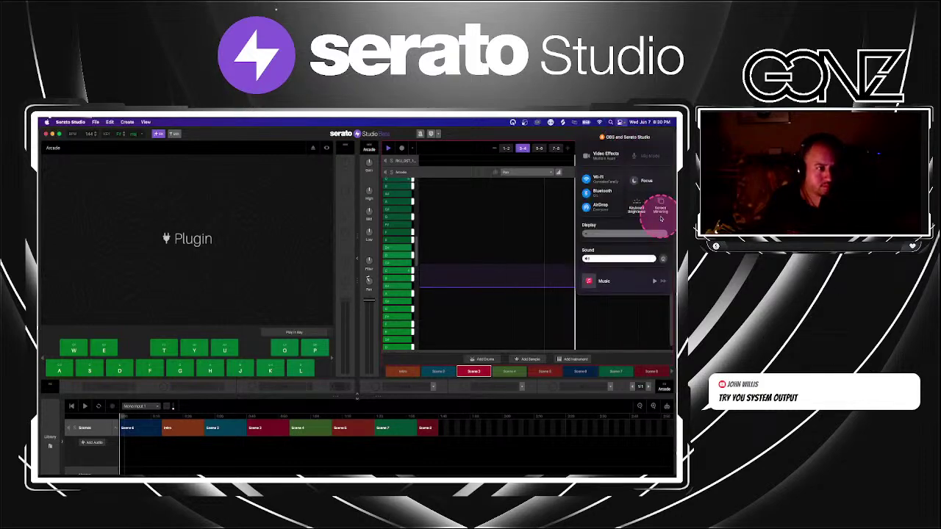
click(662, 261)
drag(669, 265, 665, 263)
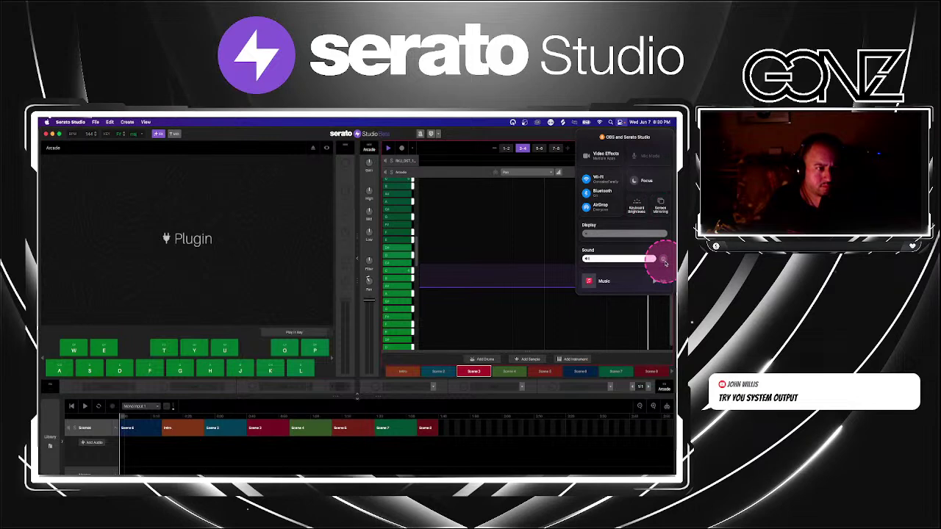
click(665, 263)
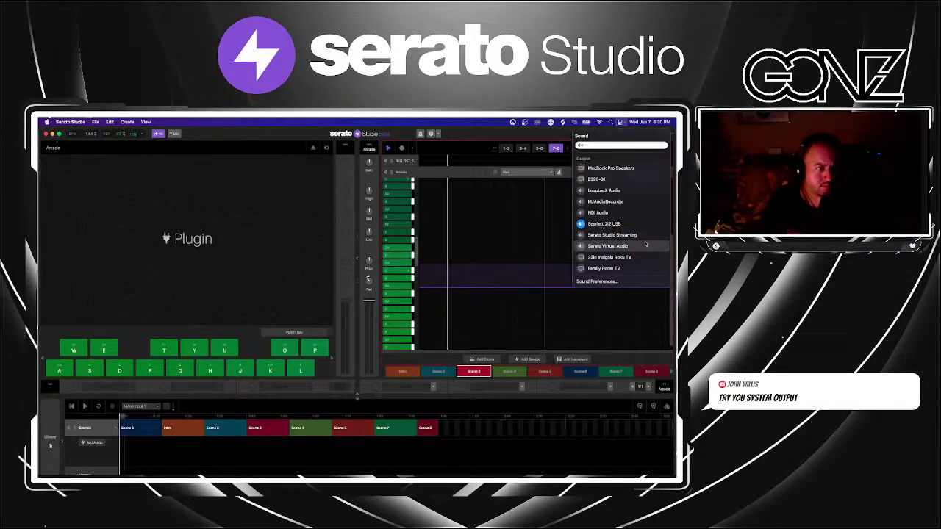
click(632, 235)
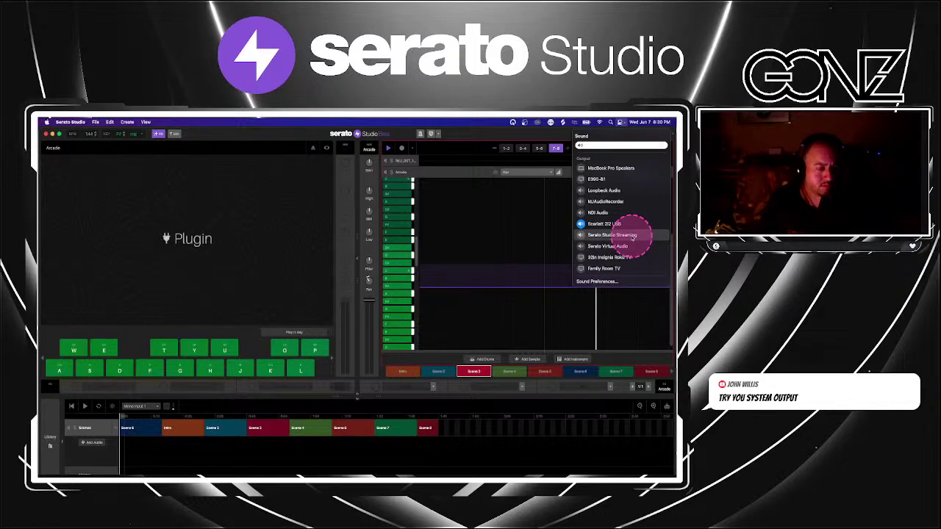
click(625, 246)
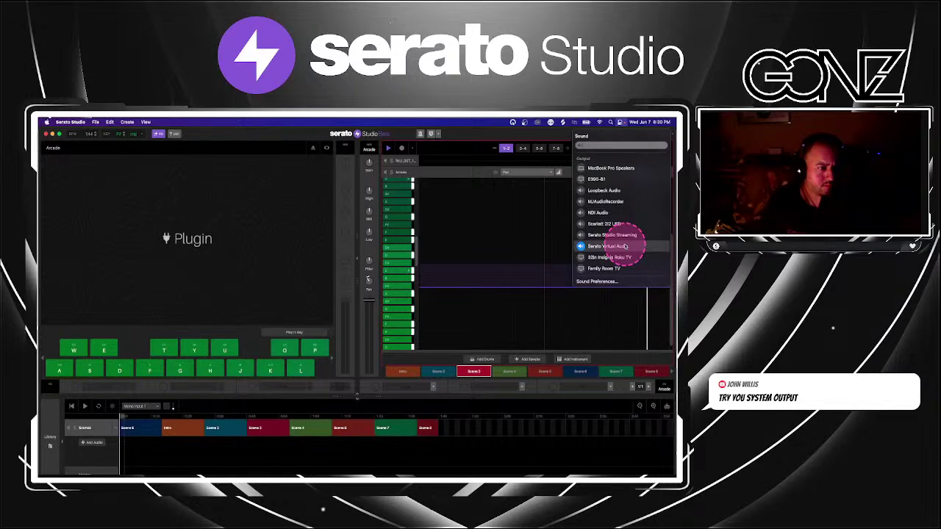
click(531, 239)
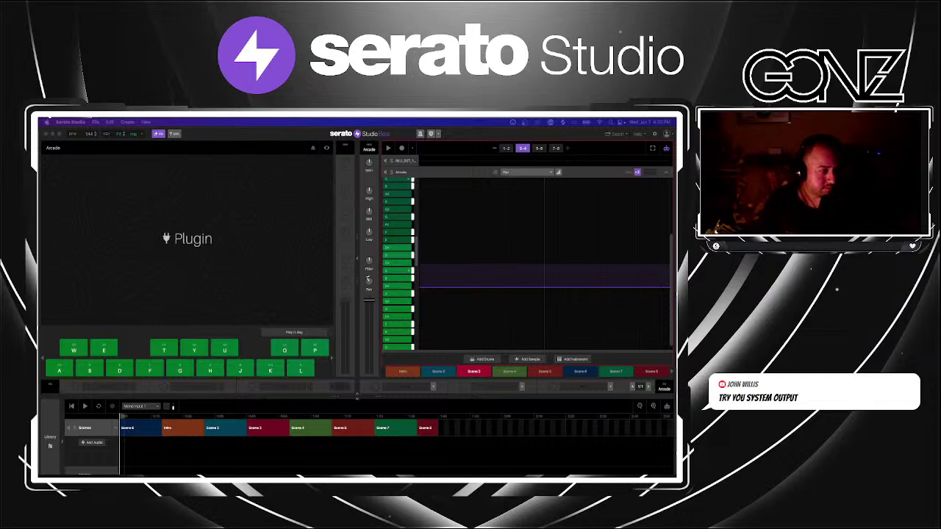
click(518, 222)
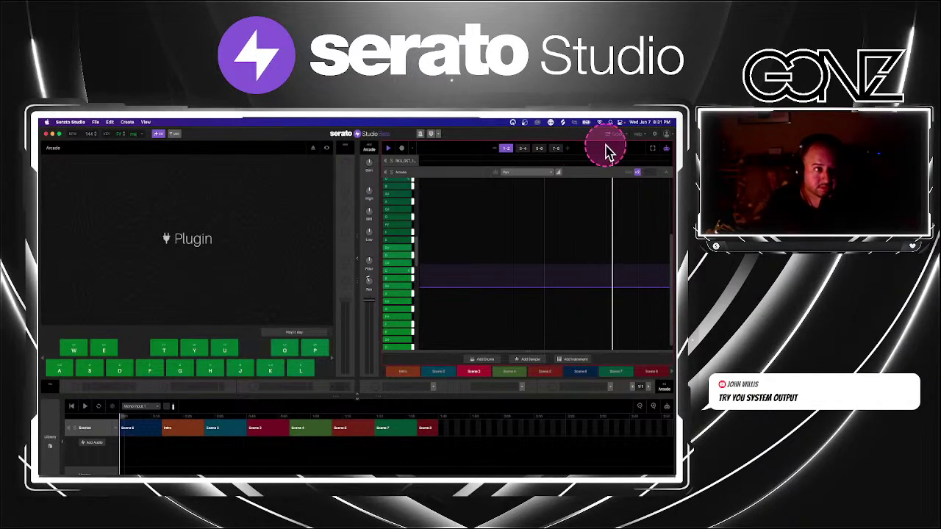
Set the studio's audio output to Serato Virtual Audio and make its audio available to other applications.
click(636, 144)
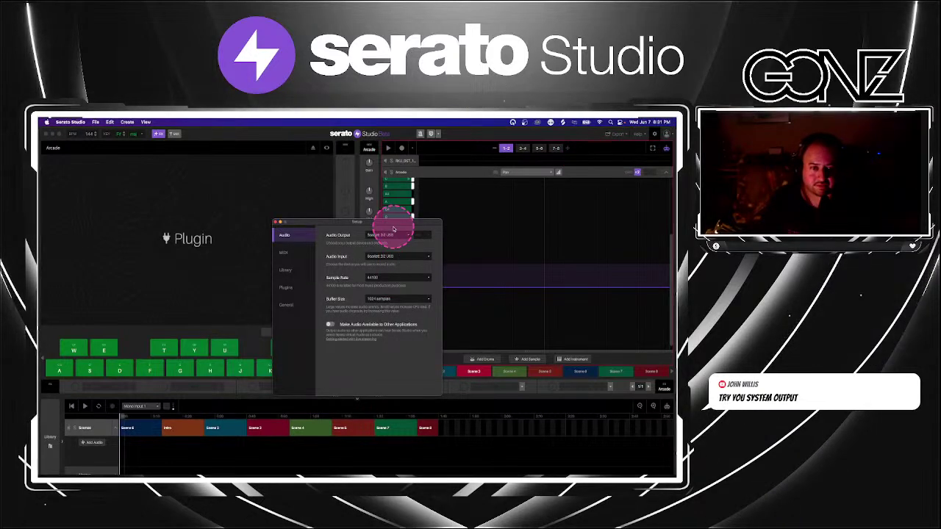
click(395, 235)
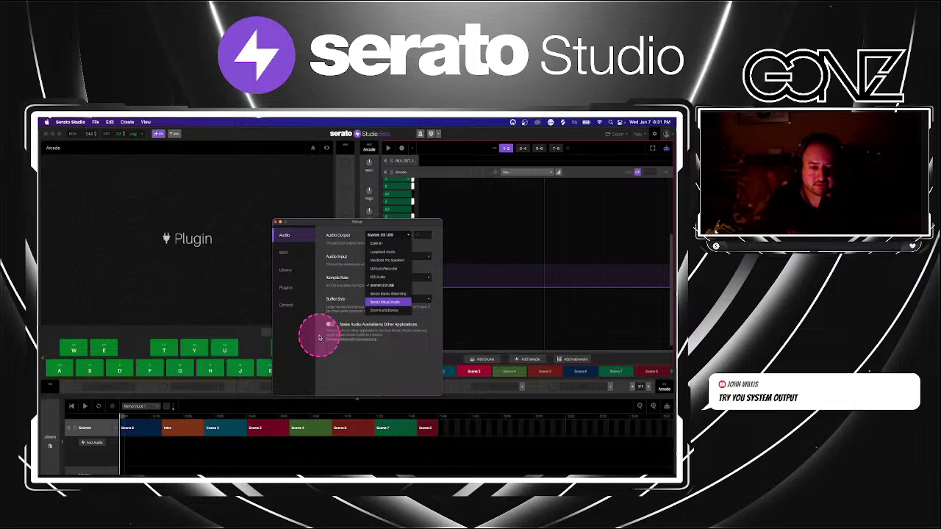
click(278, 224)
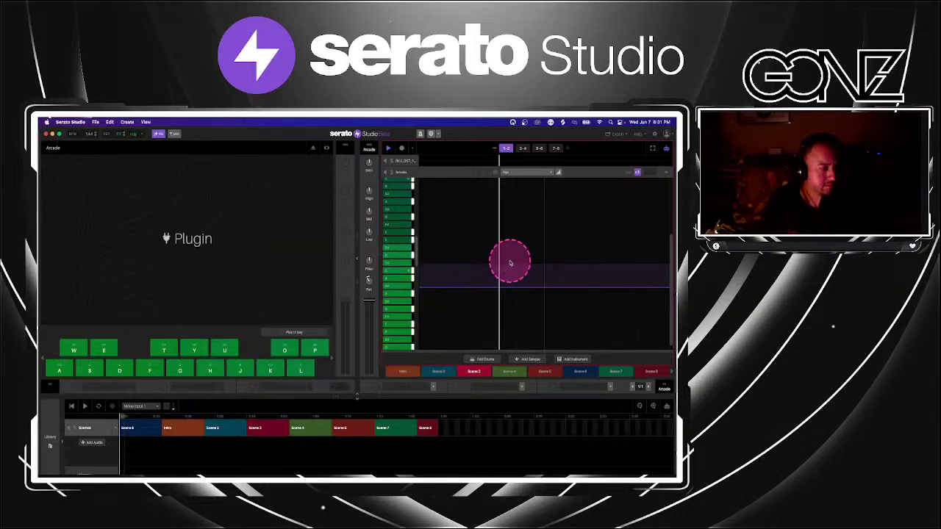
Recheck the studio's audio setup and the selected output device in the Mac's sound settings.
click(649, 136)
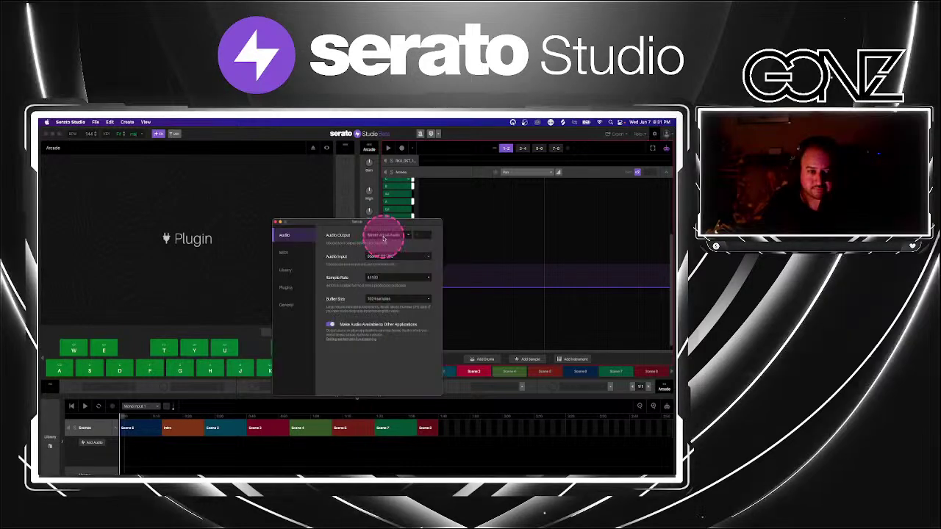
click(609, 130)
click(619, 122)
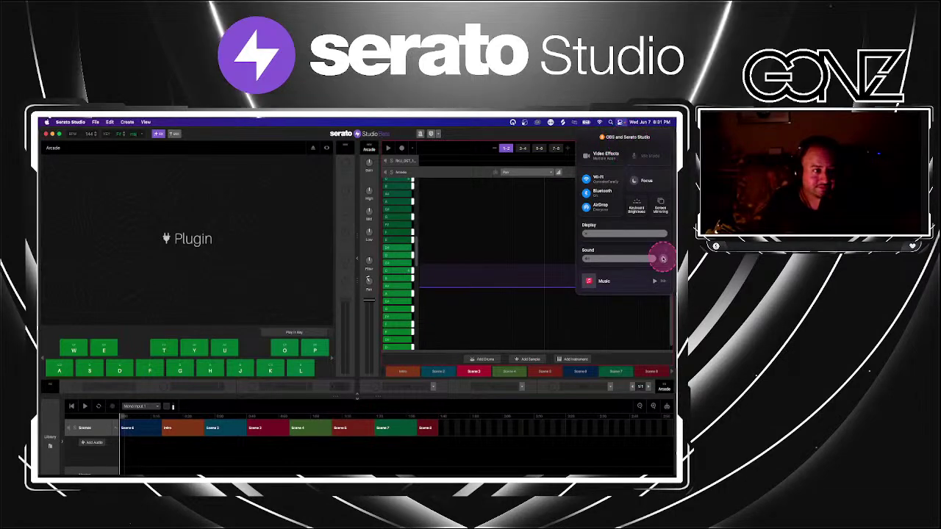
click(662, 258)
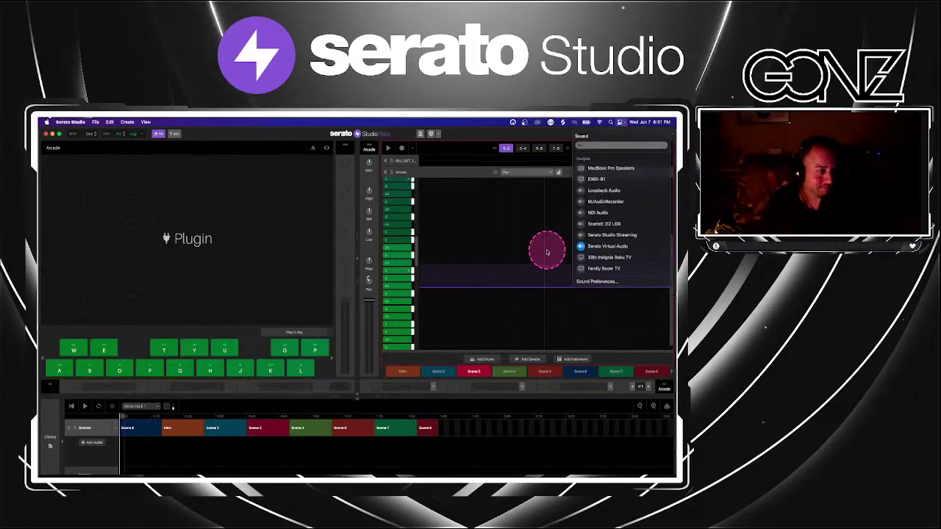
click(546, 252)
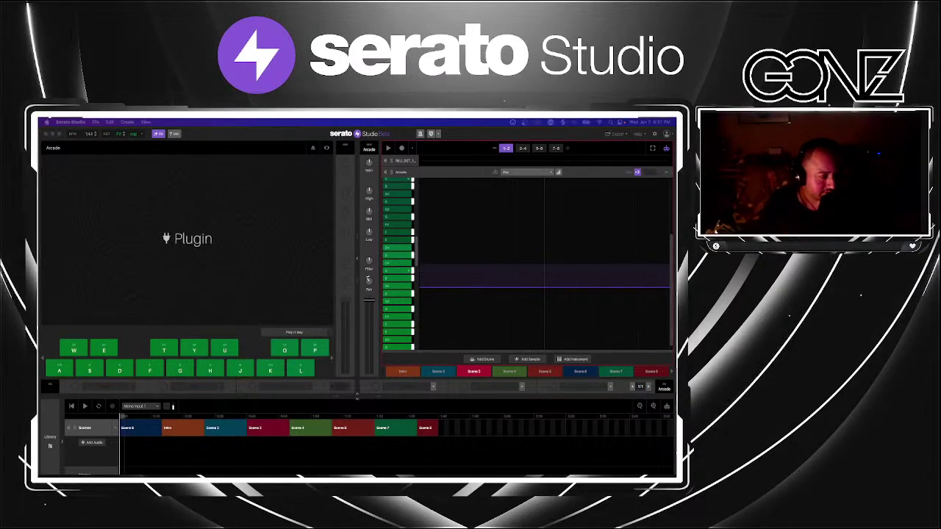
Stop and restart playback of Scene 3 to test the sound through the virtual output.
click(519, 269)
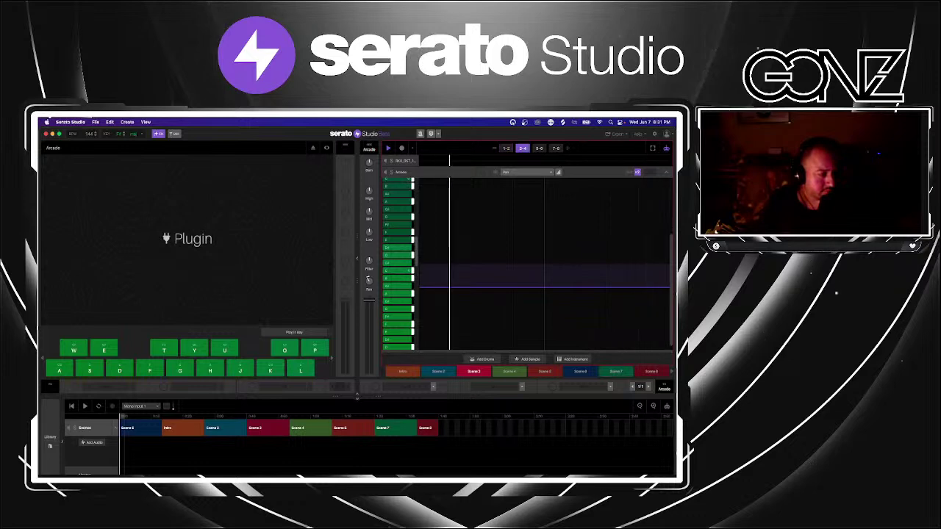
key(space)
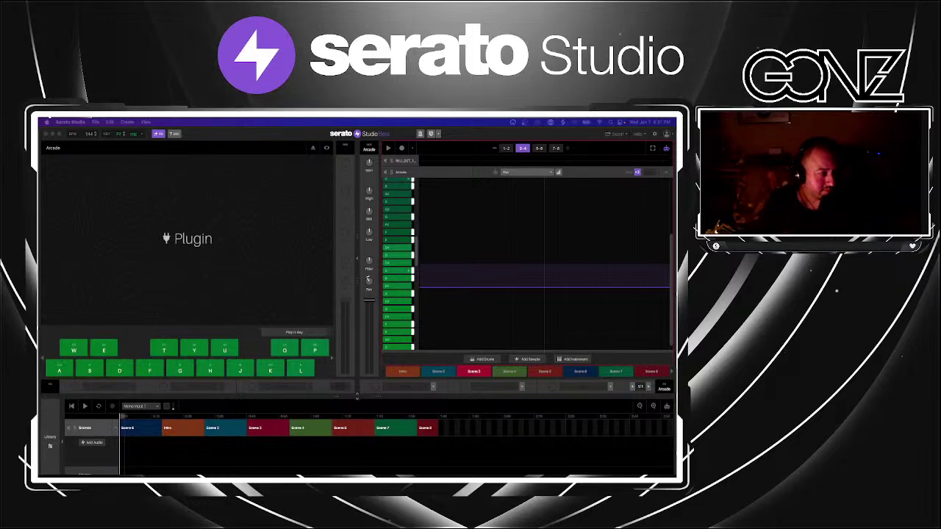
click(556, 326)
key(space)
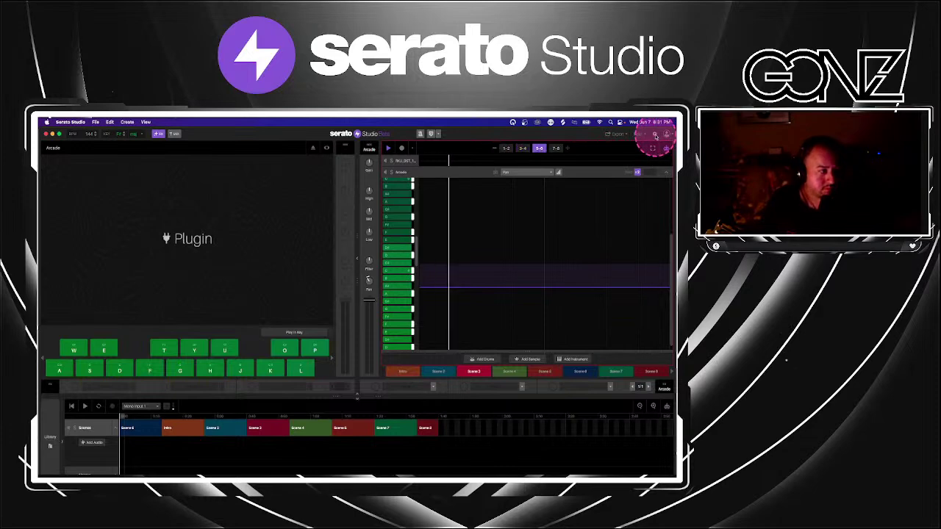
Change the studio's audio output to Loopback Audio and close the setup.
click(655, 135)
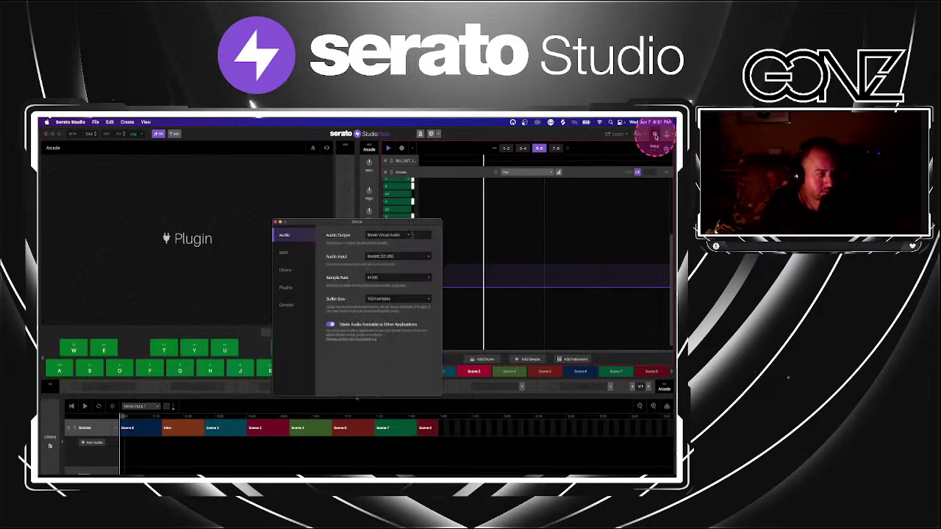
click(397, 235)
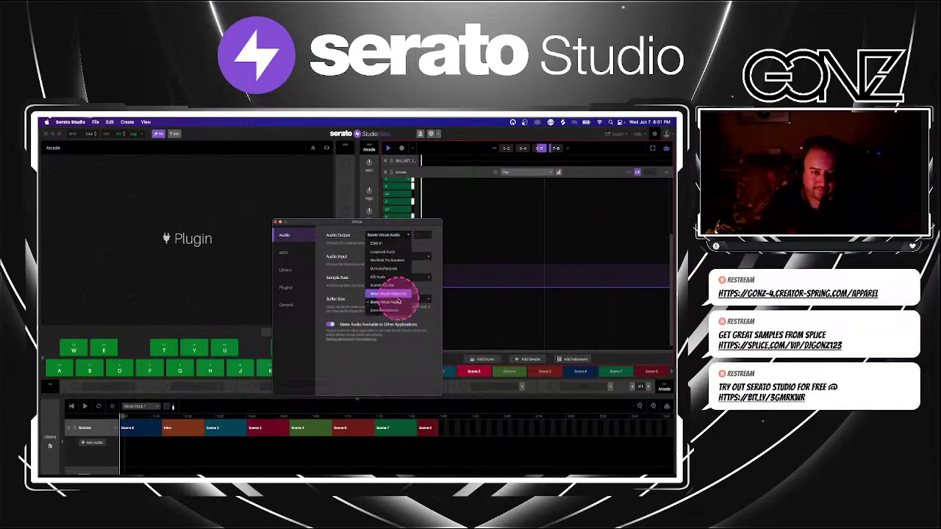
click(390, 251)
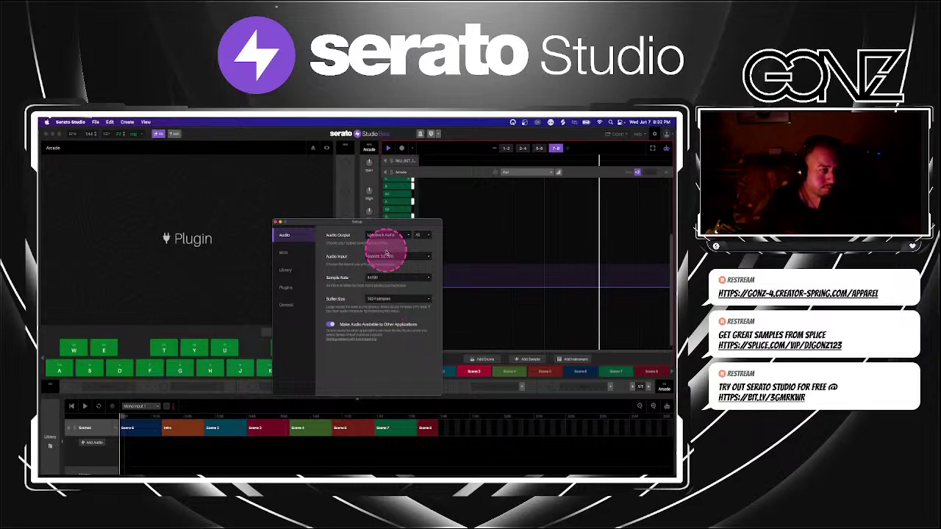
click(285, 235)
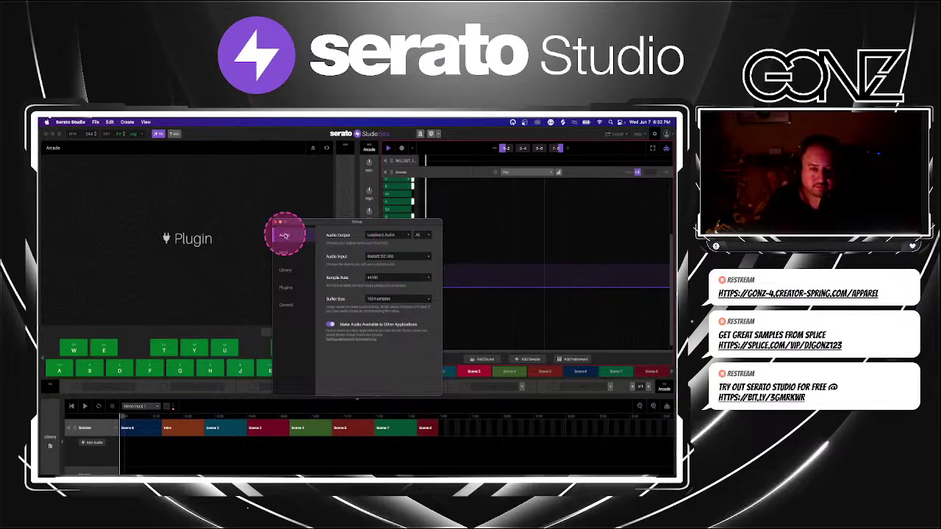
key(Escape)
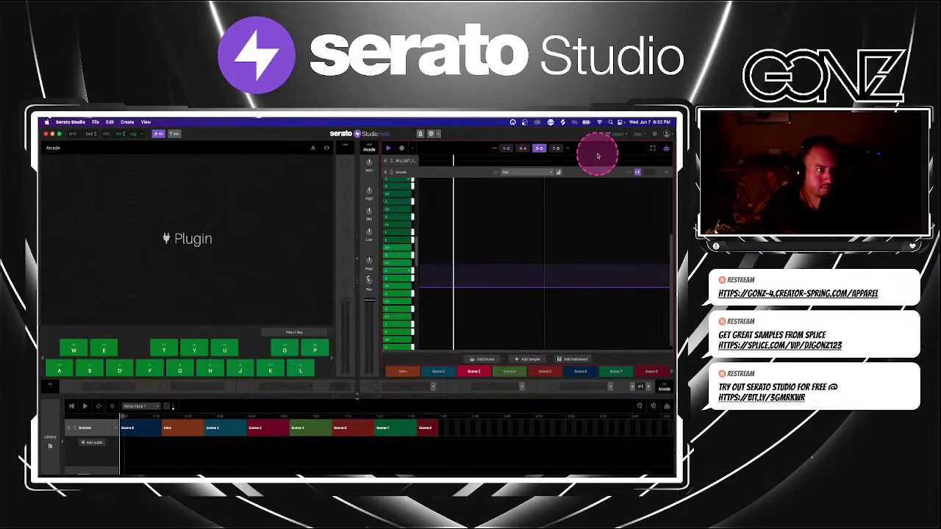
Reopen the setup during playback to review the audio output settings.
click(628, 136)
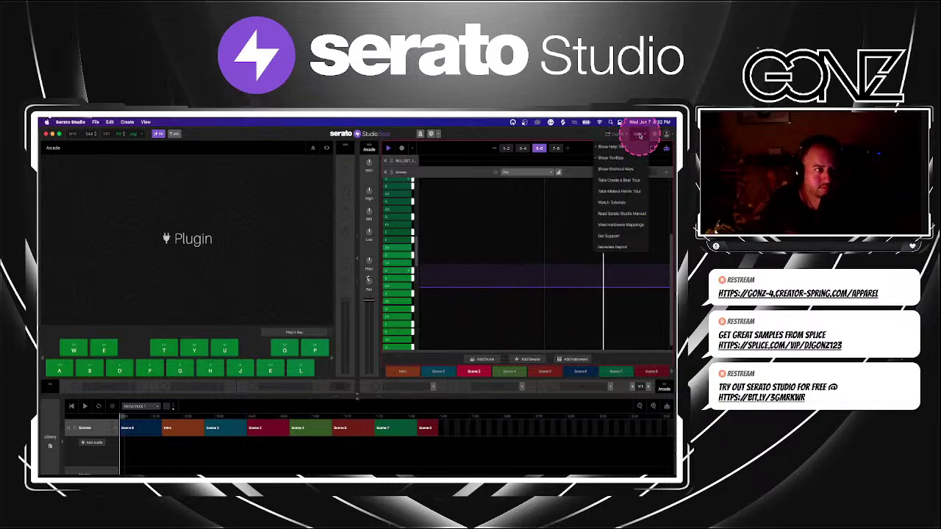
click(626, 136)
click(626, 137)
click(621, 151)
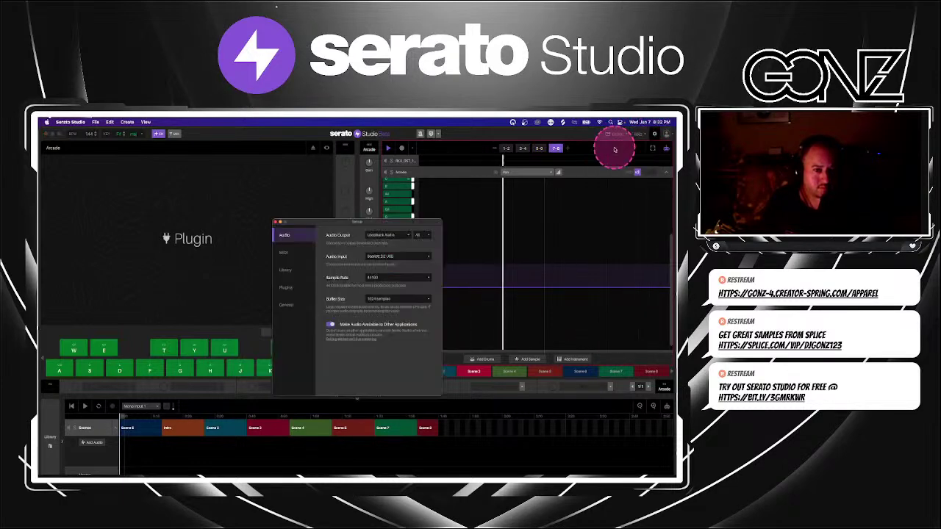
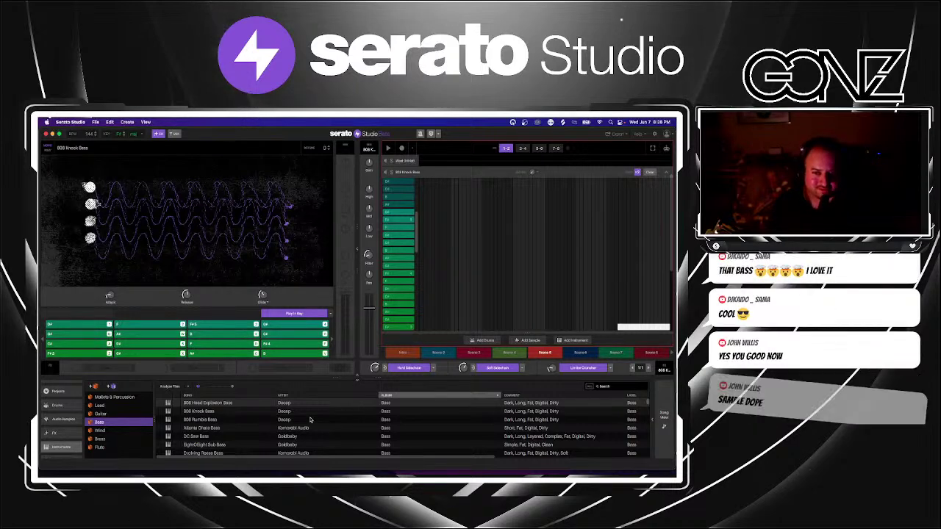
Lower the library's preview volume slightly and select the 808 Knock Bass instrument by Decap.
click(314, 424)
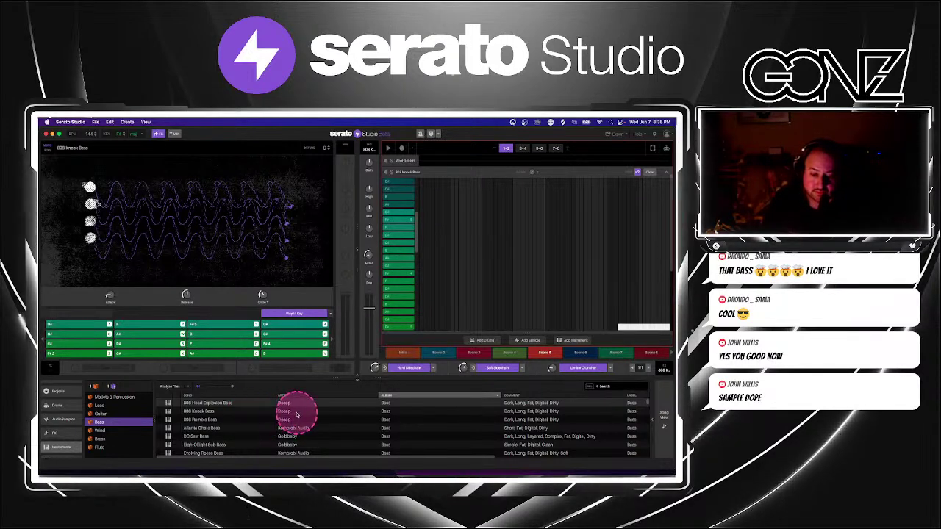
click(298, 414)
drag(232, 387, 226, 386)
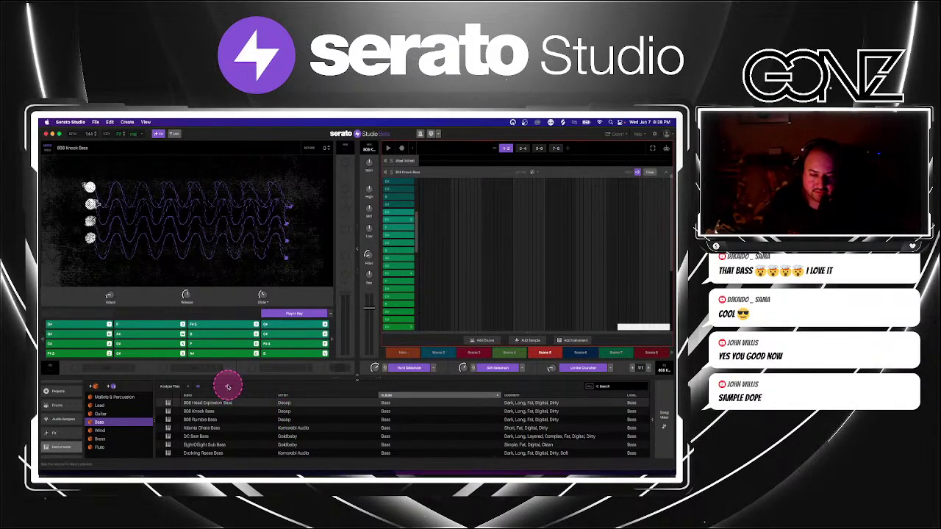
click(287, 414)
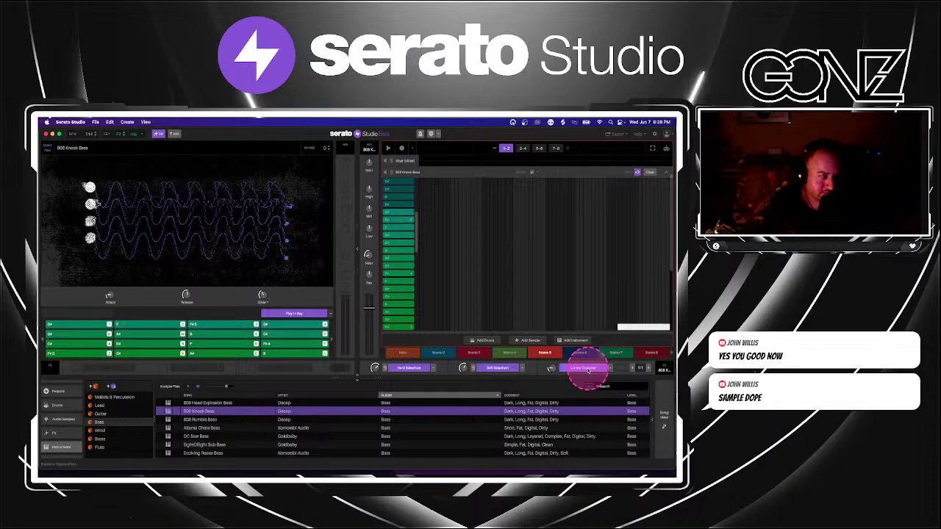
Try the 808 Knock Bass track with its filter centered, and return the filter to its previous position.
click(370, 257)
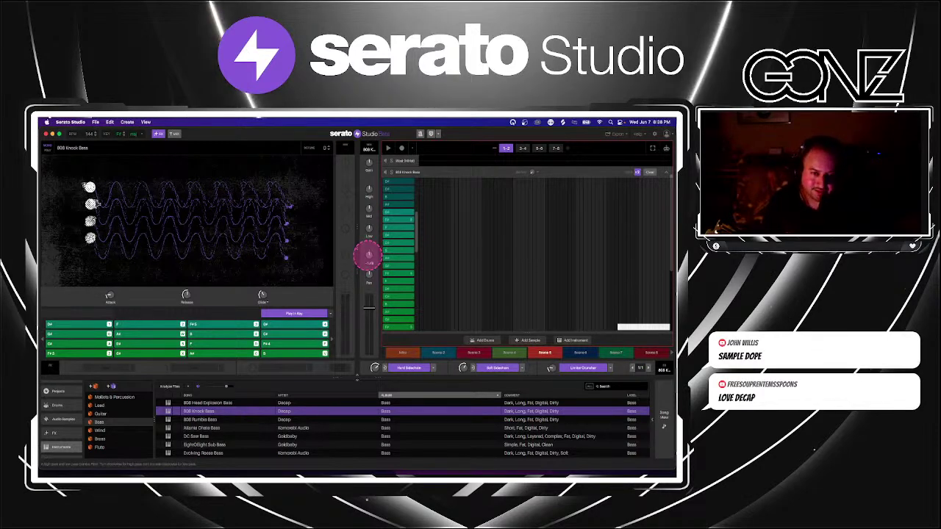
drag(368, 255, 367, 259)
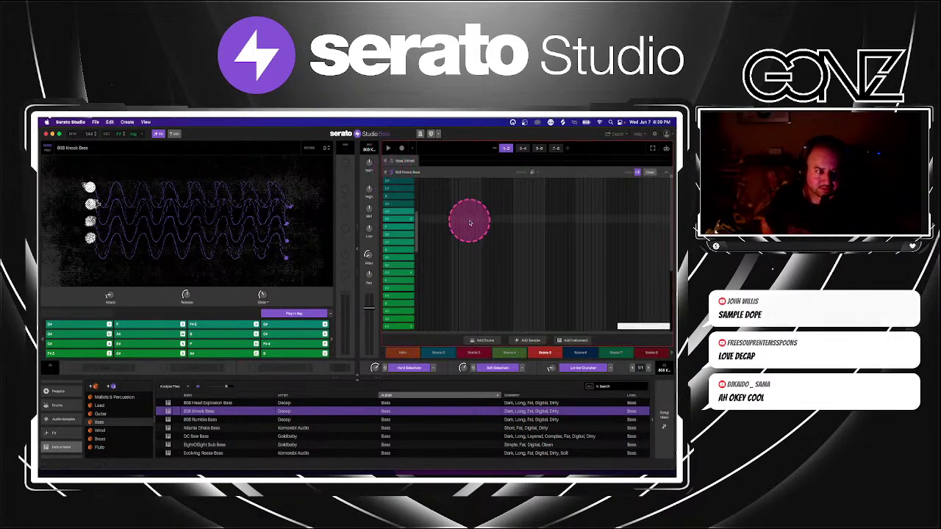
Try out the Glide control of 808 Knock Bass with the low bass notes in view, and play Scene 5.
scroll(470, 220, down, 4)
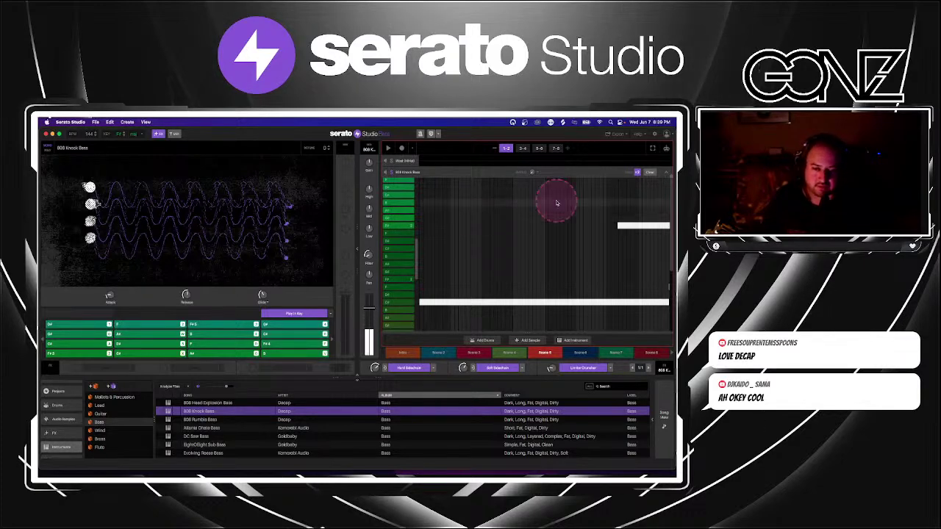
click(263, 297)
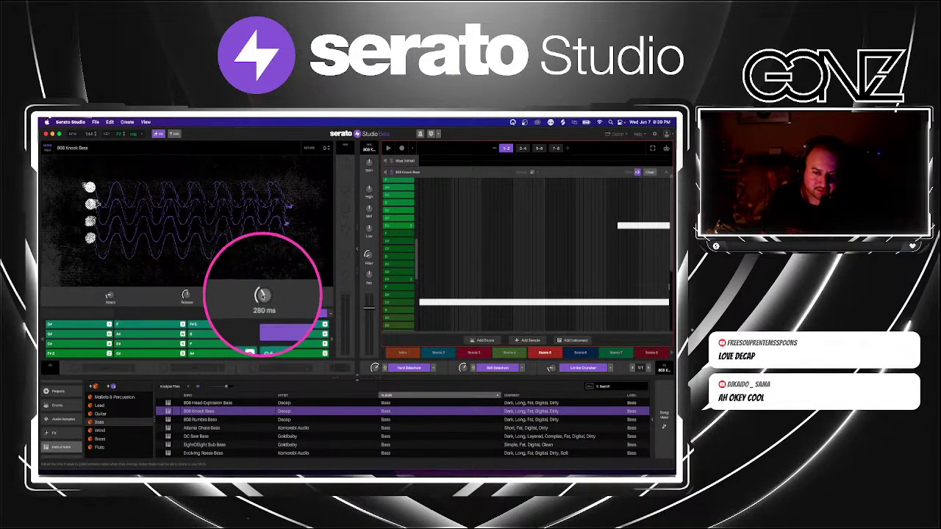
drag(262, 297, 261, 294)
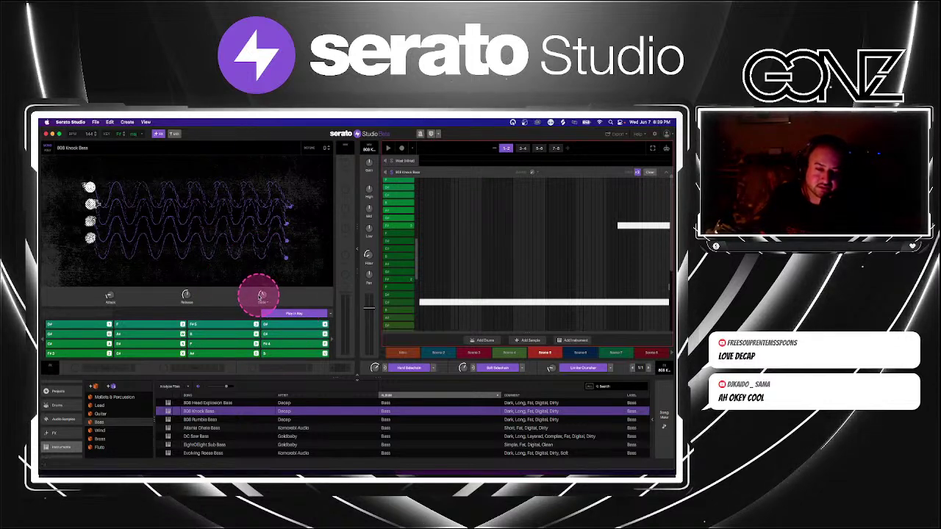
click(263, 295)
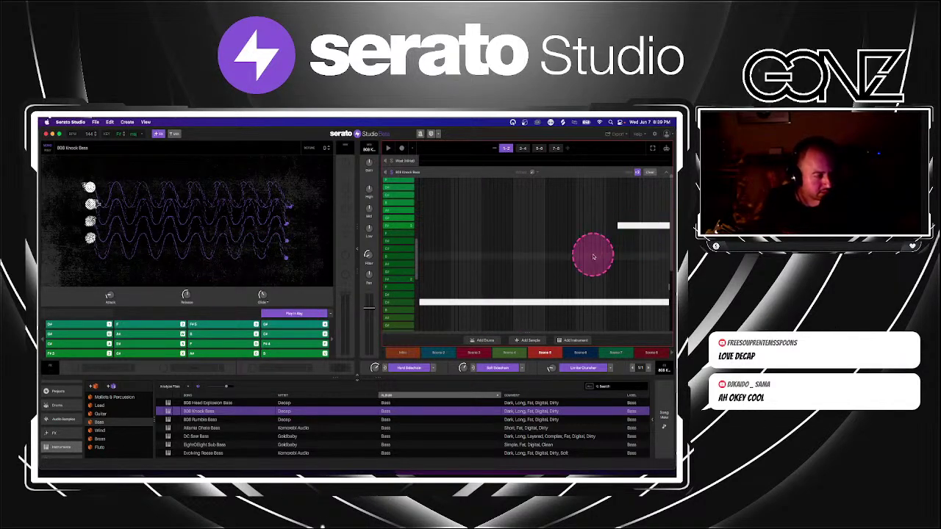
key(space)
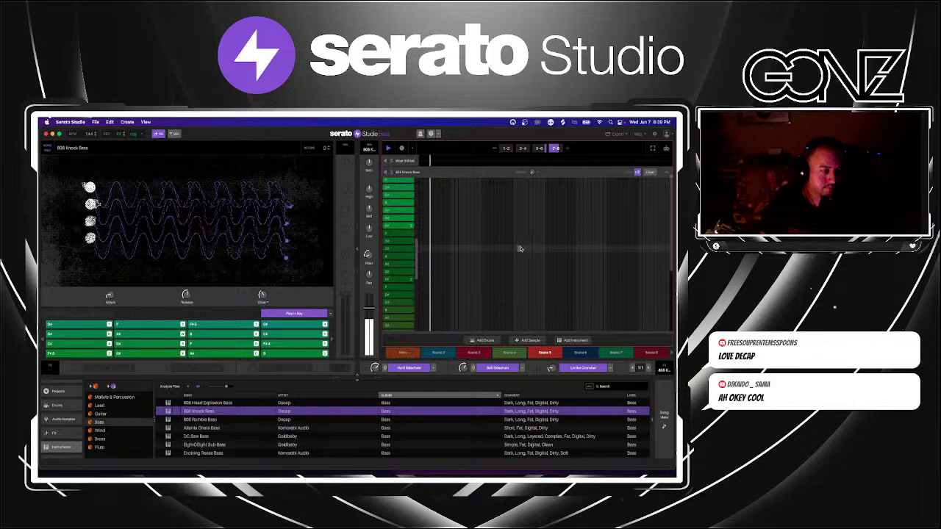
Listen to the 808 Knock Bass on its own during playback of Scene 5, and return to the full mix.
click(507, 249)
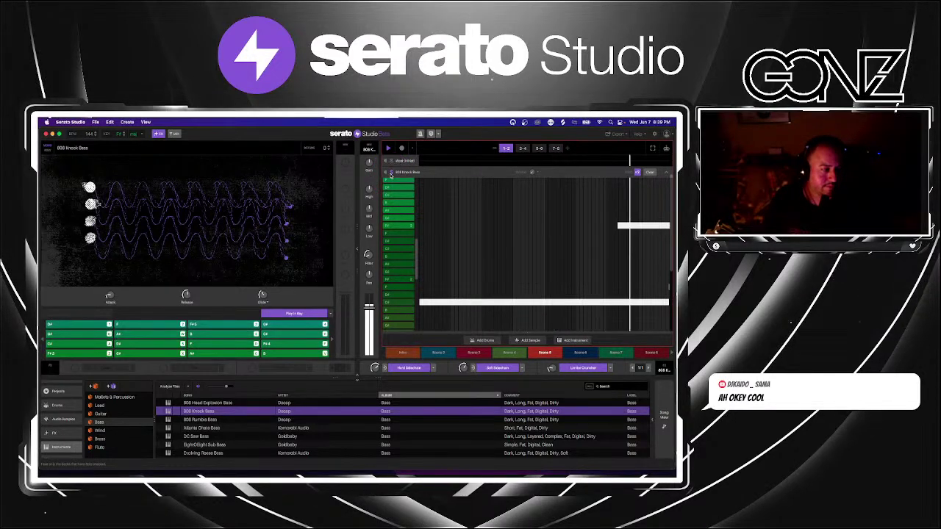
click(391, 174)
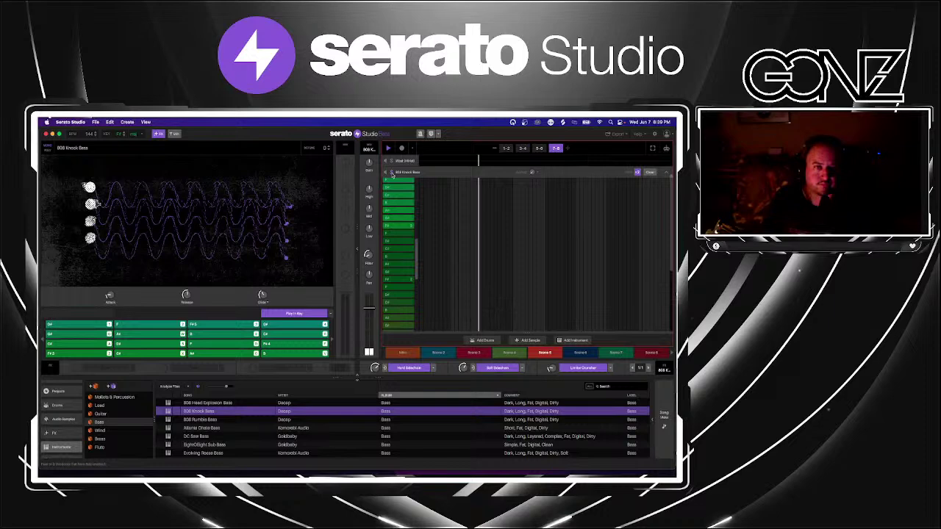
click(392, 174)
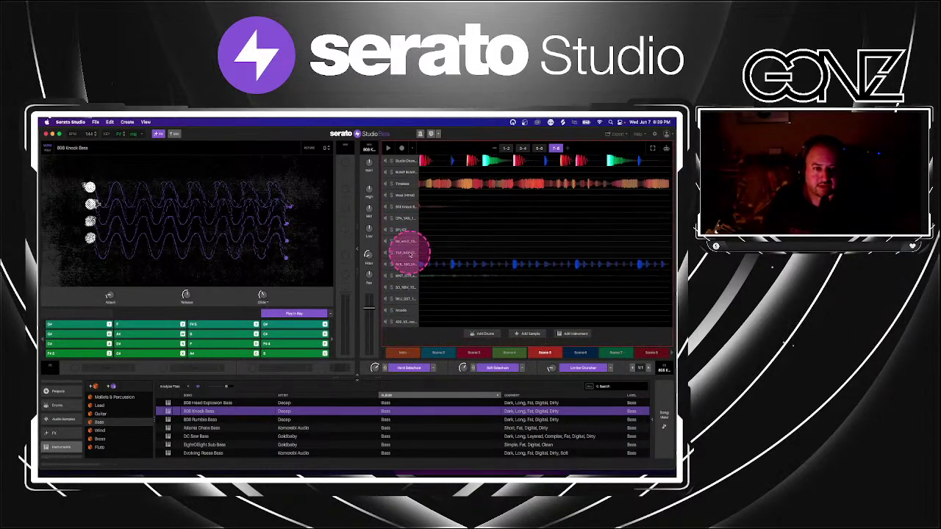
Open the Shock hi-hats track and listen to it soloed during playback of Scene 5.
click(414, 262)
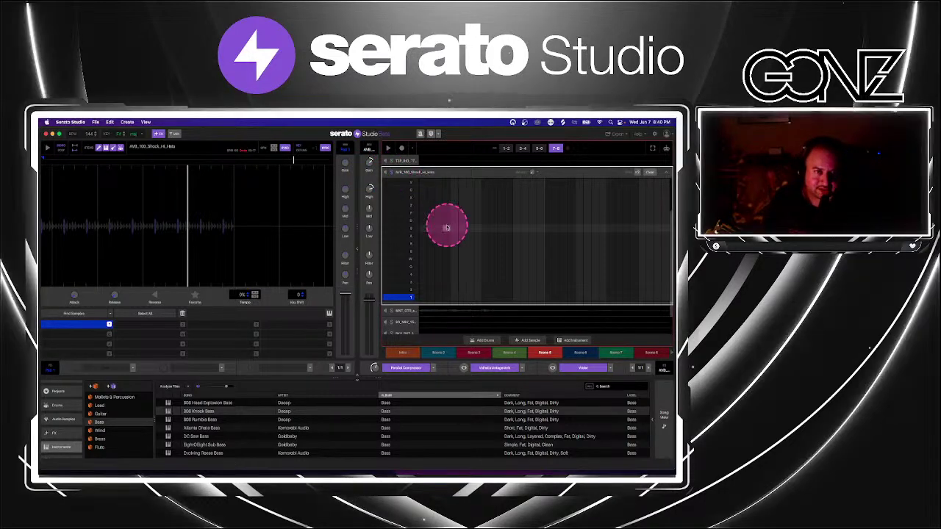
key(space)
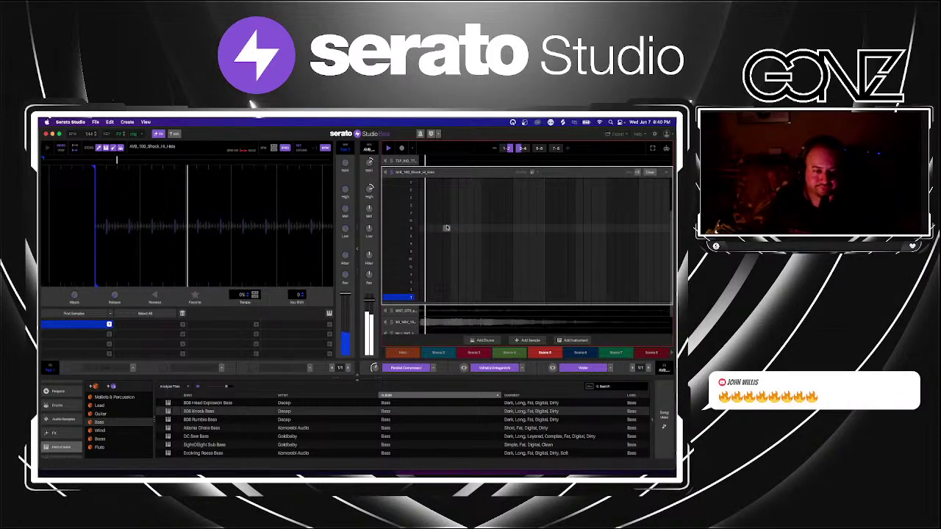
key(Tab)
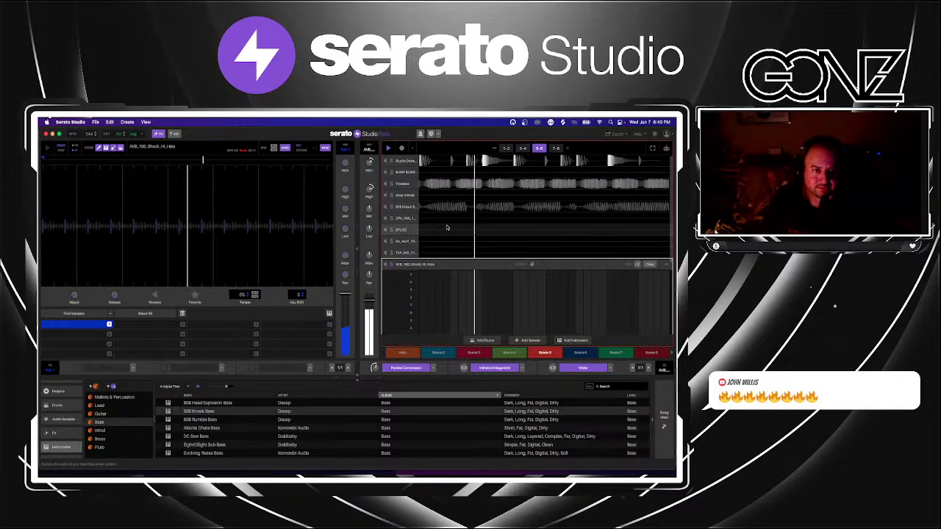
click(395, 169)
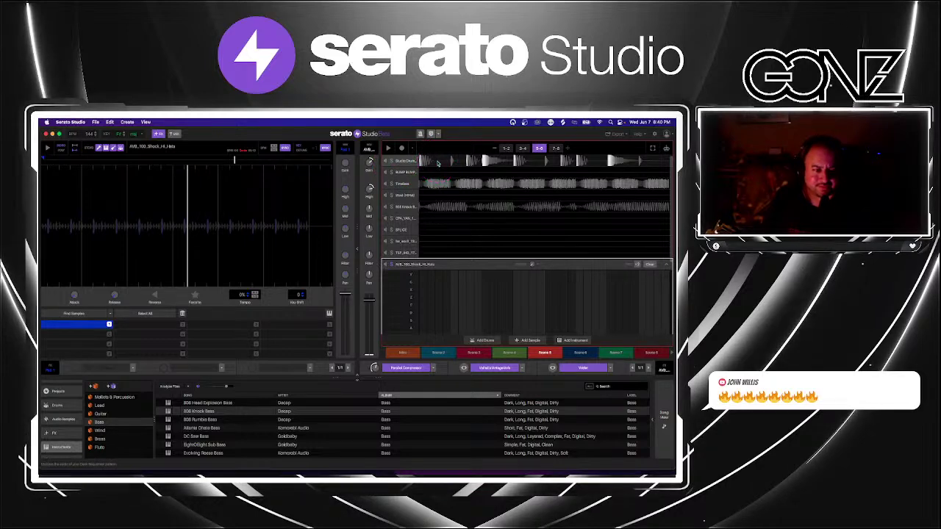
Show the Polyverse Wider plugin used on the Shock hi-hats track, and close its window.
click(496, 273)
click(551, 367)
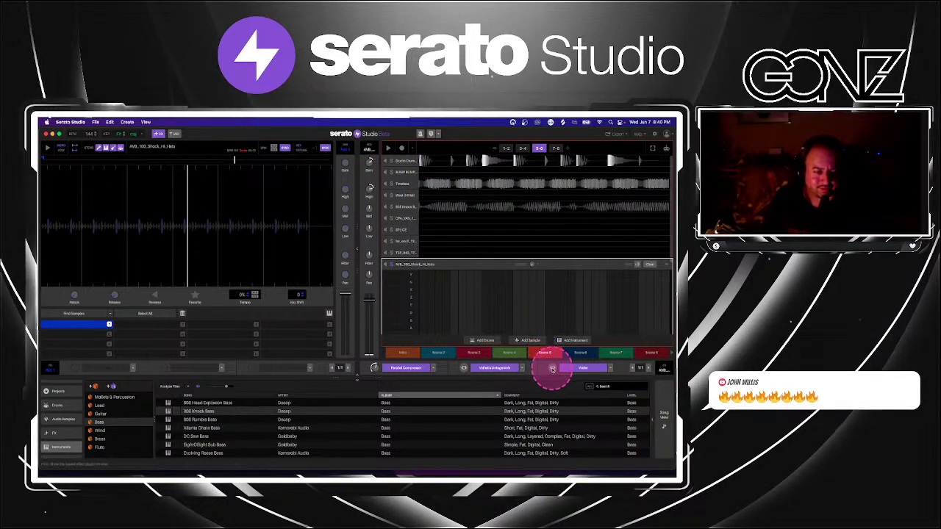
click(379, 180)
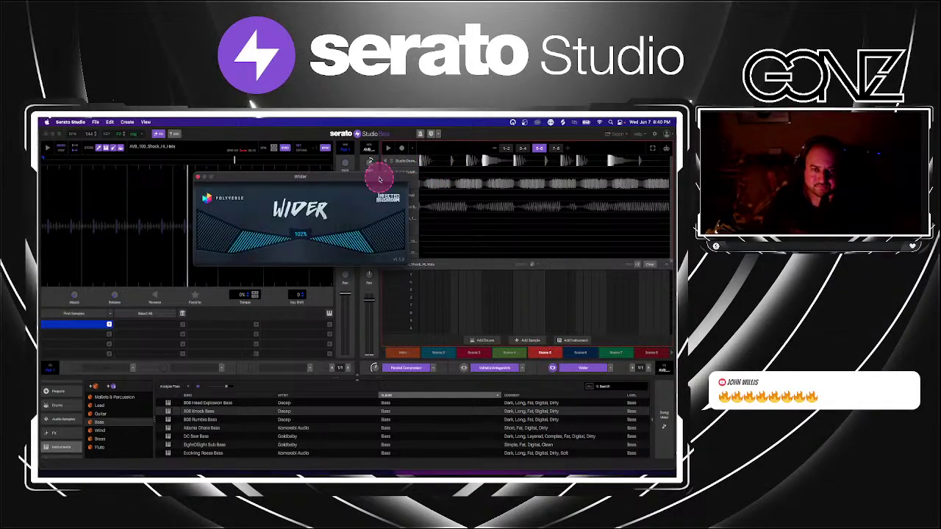
drag(379, 180, 409, 184)
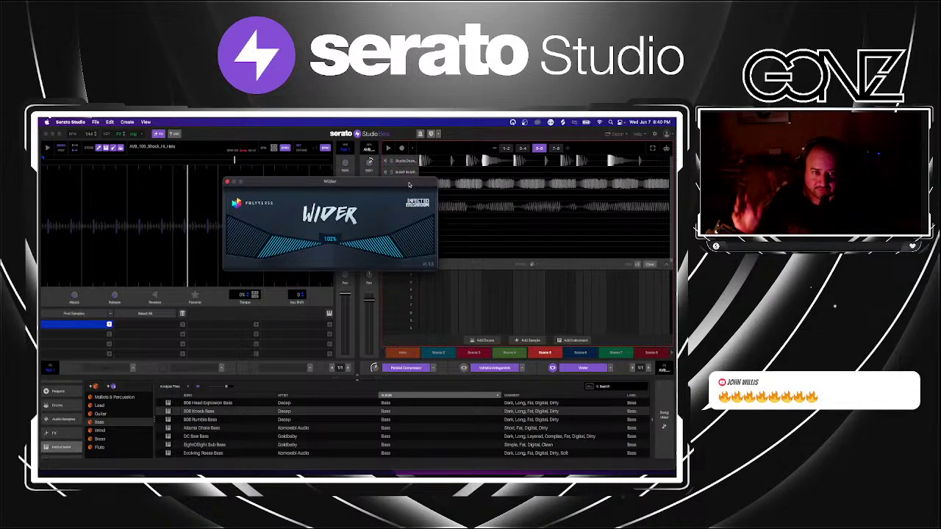
click(304, 200)
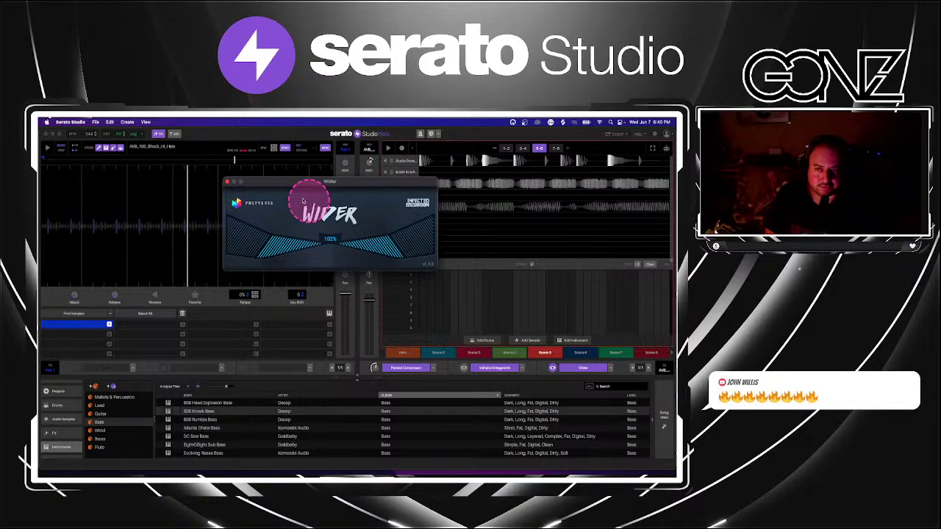
click(250, 206)
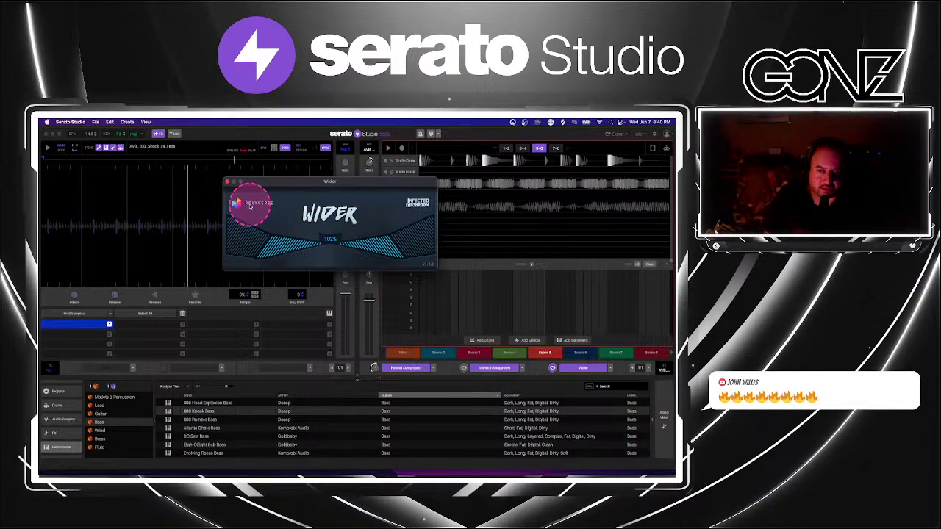
click(321, 194)
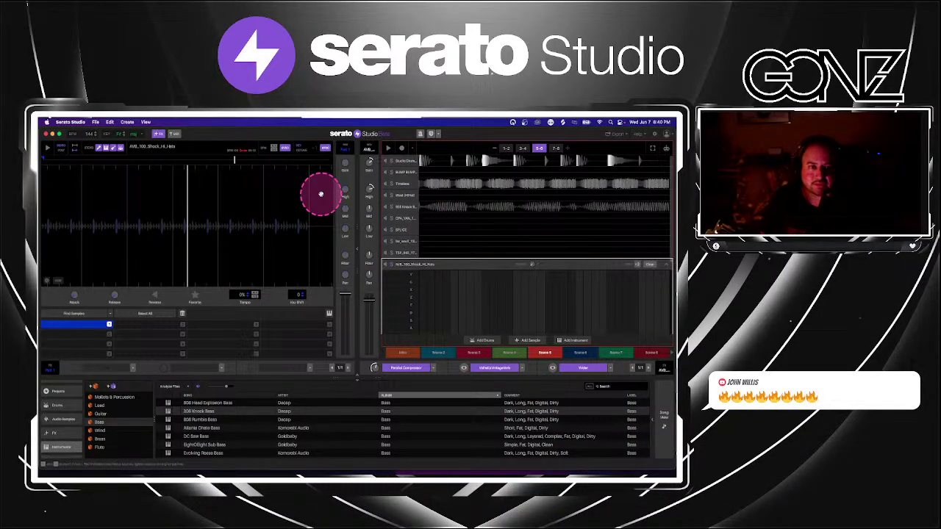
Solo and play the Studio Drum Kit, selecting its DZ kick and CPA snare sounds to point them out.
click(438, 225)
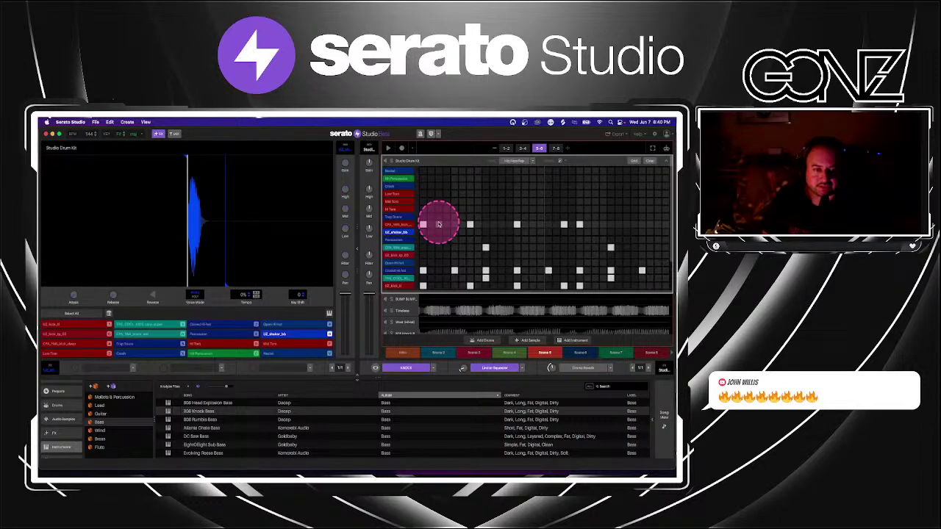
click(401, 286)
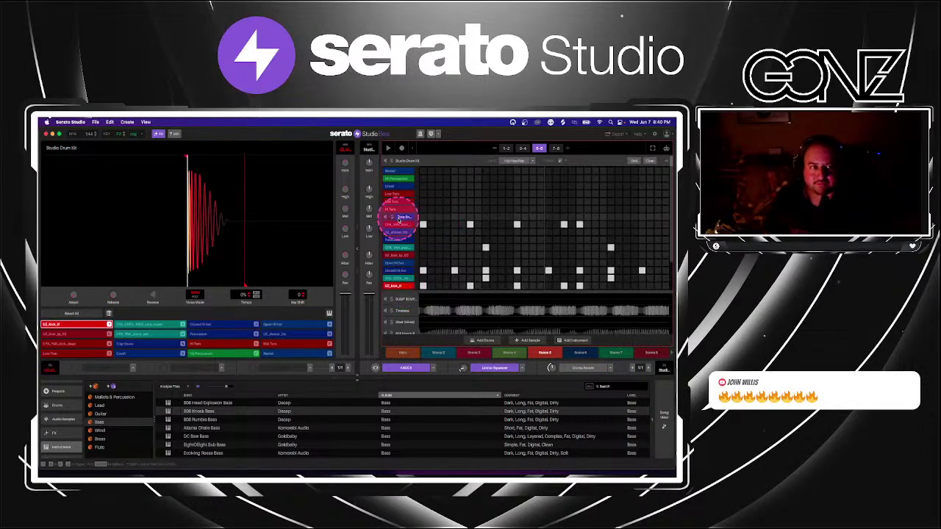
click(389, 158)
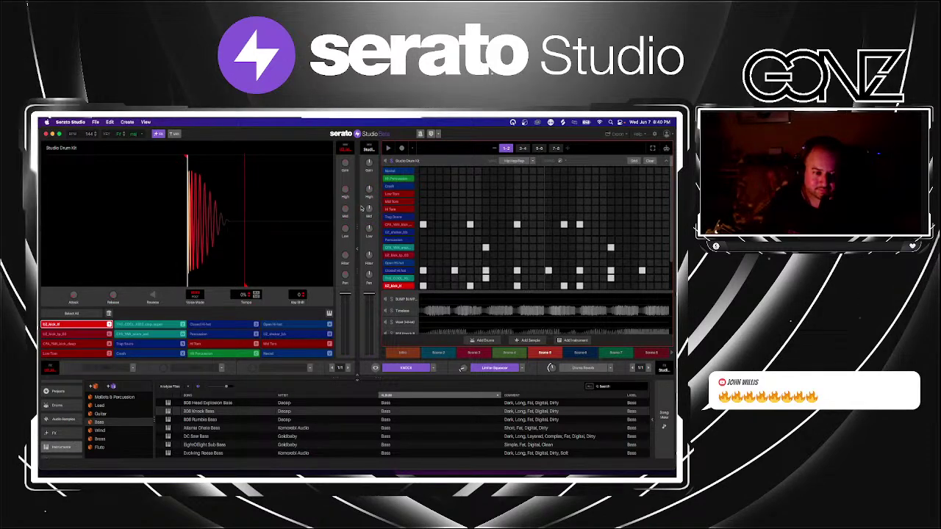
click(360, 209)
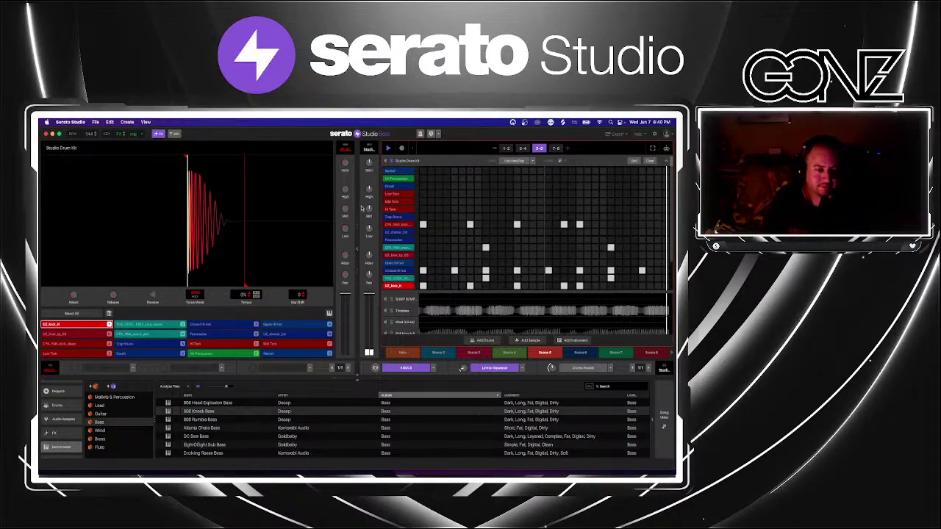
click(439, 297)
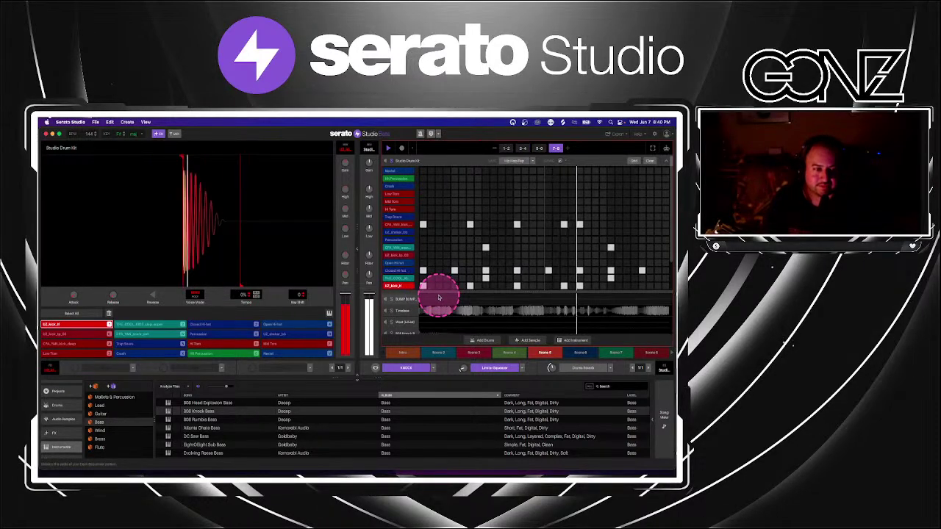
click(417, 286)
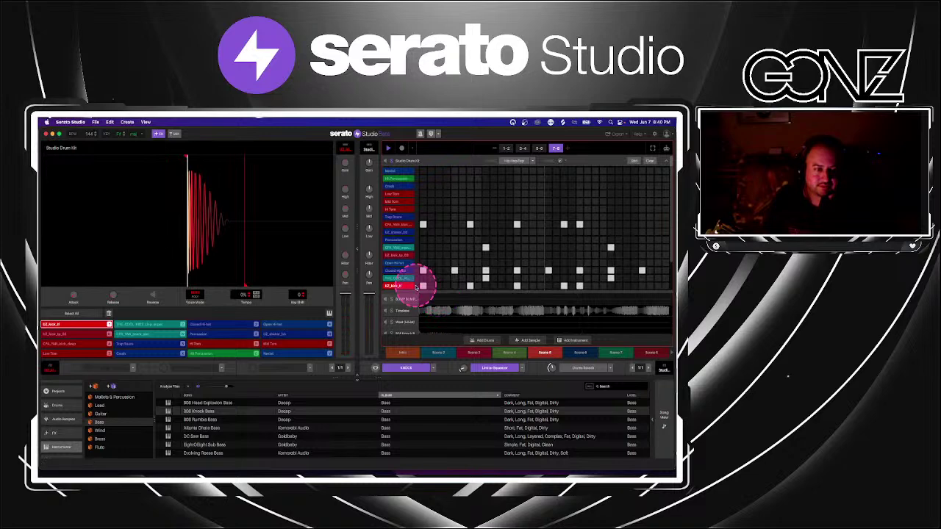
click(406, 247)
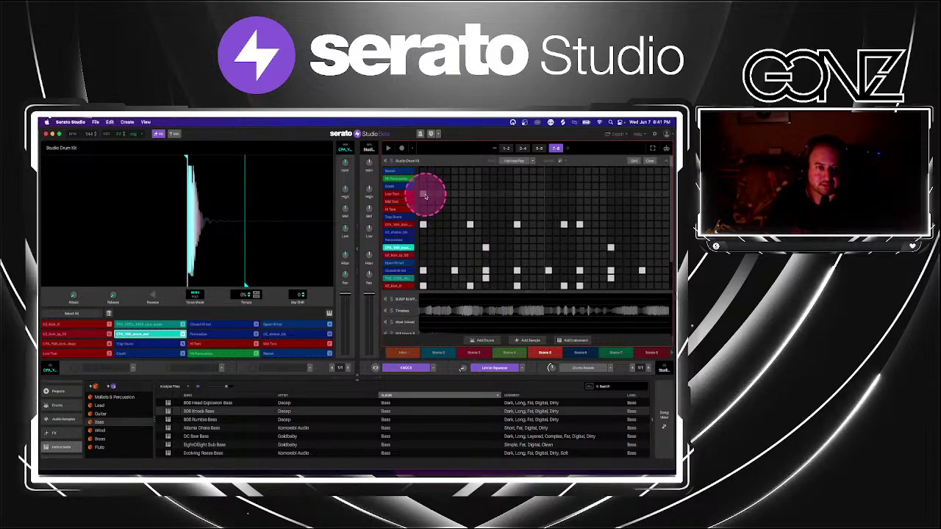
Add the Shock hi-hats track to the soloed drum kit and play Scene 5 with both.
scroll(393, 273, down, 4)
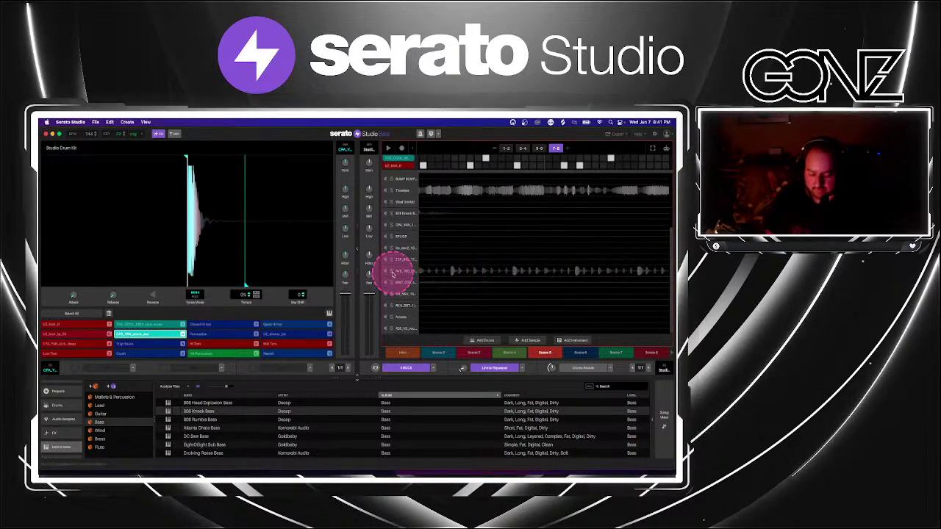
click(466, 284)
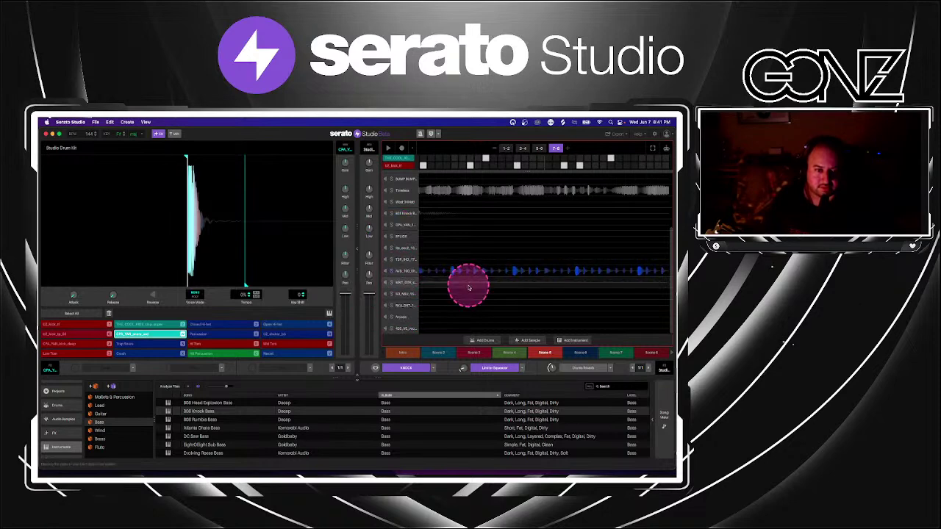
key(space)
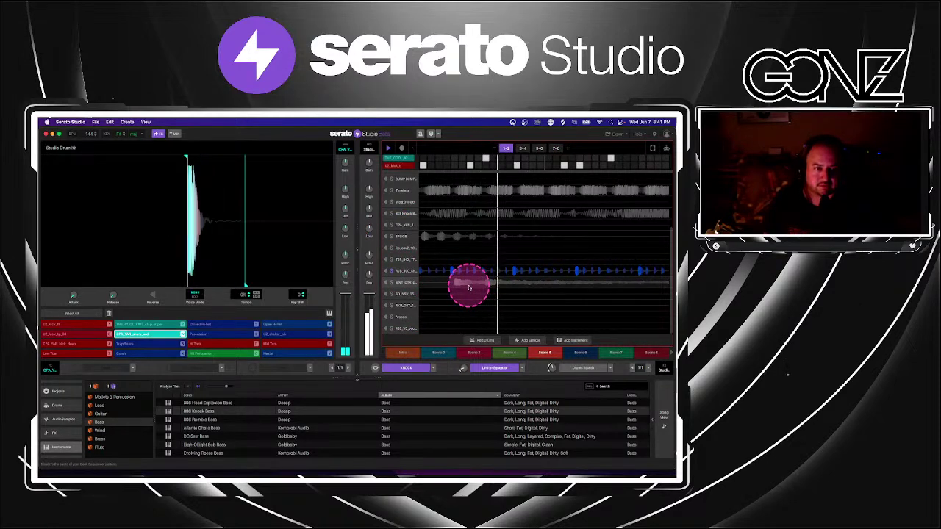
scroll(468, 287, up, 4)
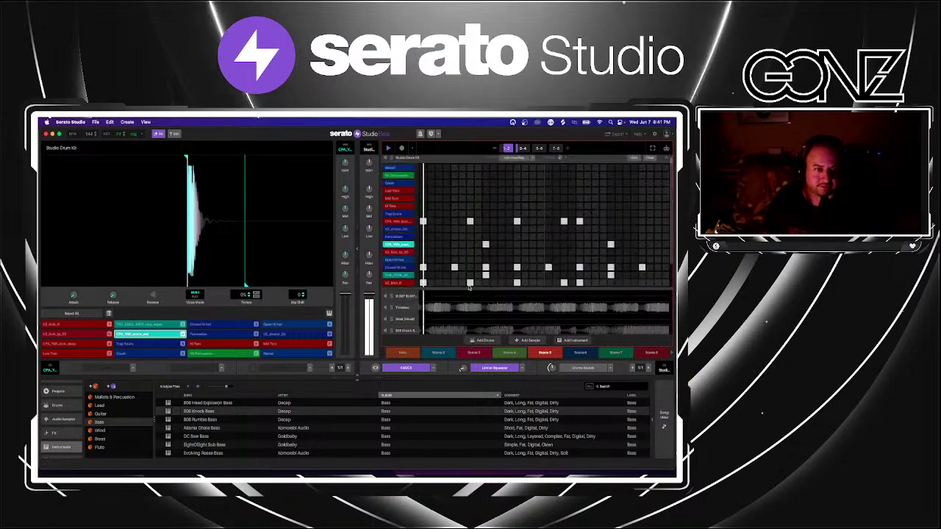
scroll(468, 287, down, 3)
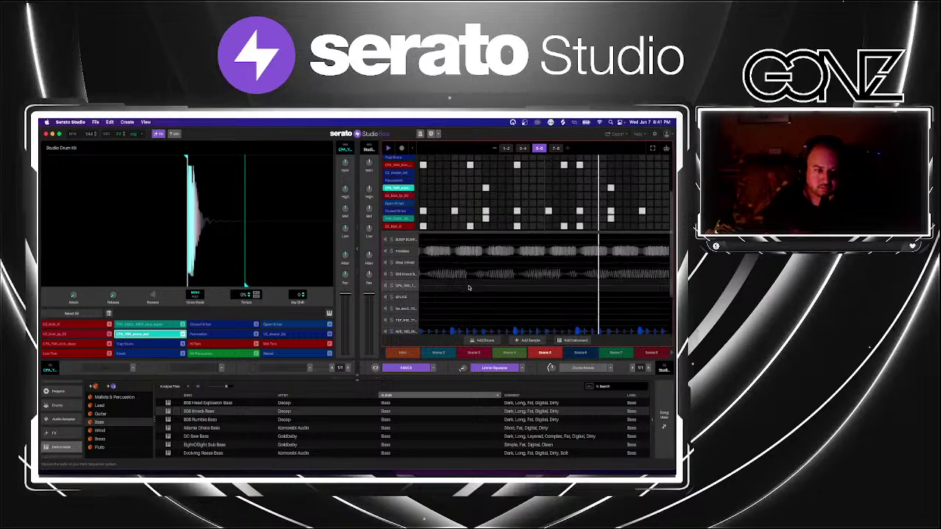
scroll(468, 287, down, 3)
Solo the track directly below the hi-hats and the SPLICE track as well while the scene plays.
click(395, 284)
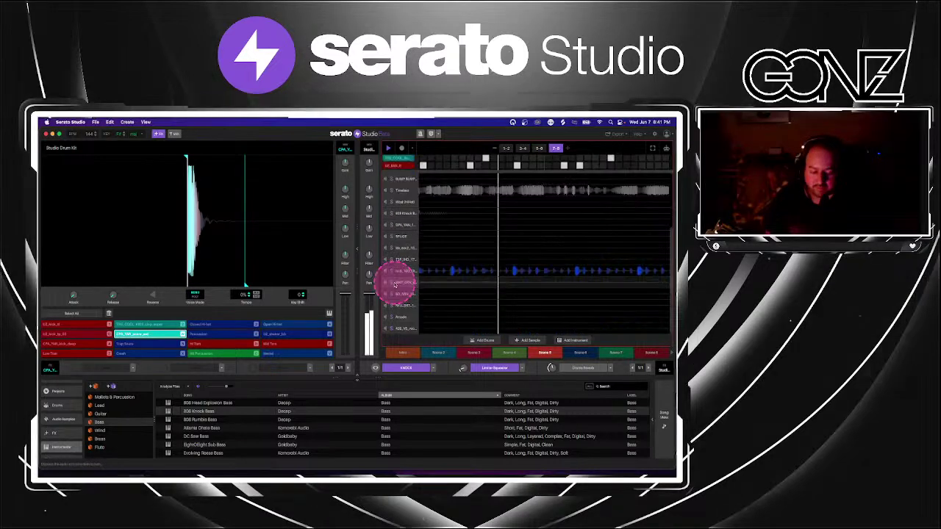
click(495, 298)
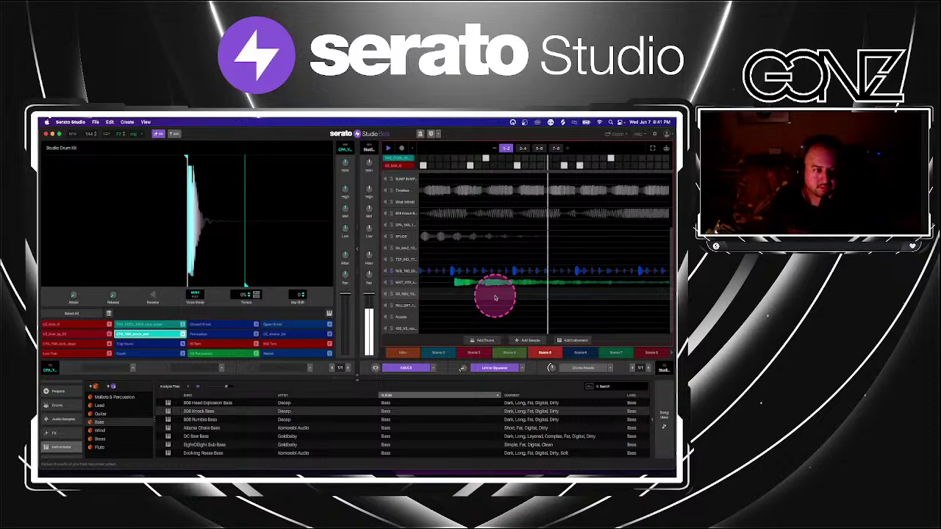
scroll(495, 297, up, 2)
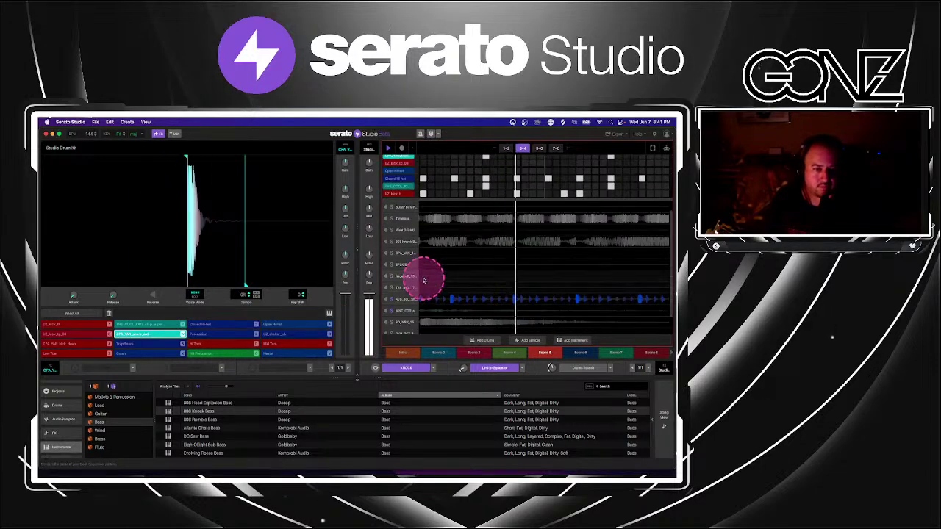
click(491, 289)
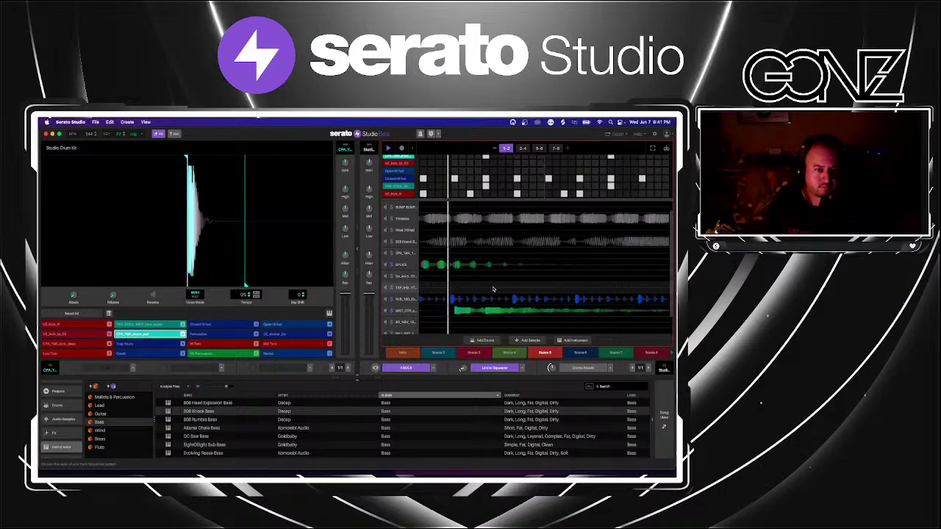
Bring the 808 Knock Bass and Timeless tracks into the soloed mix, listen to the result and stop playback.
click(389, 242)
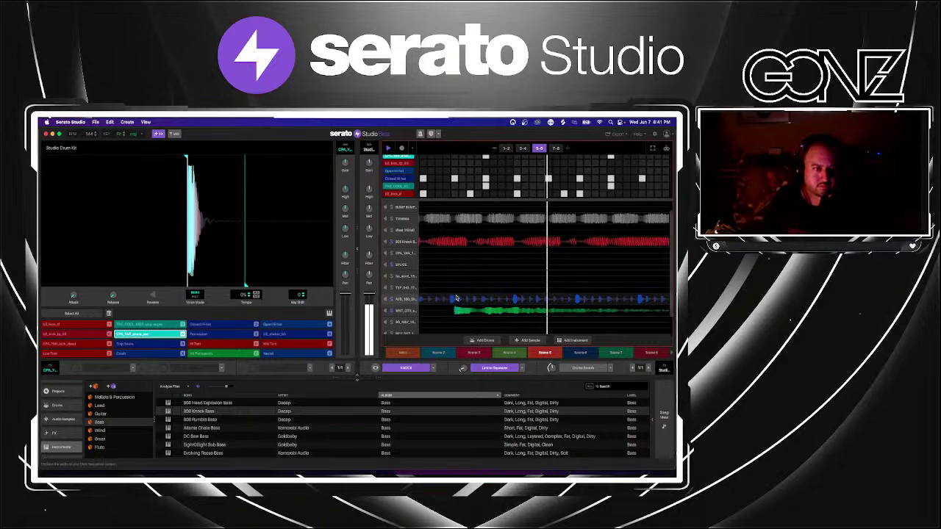
click(388, 219)
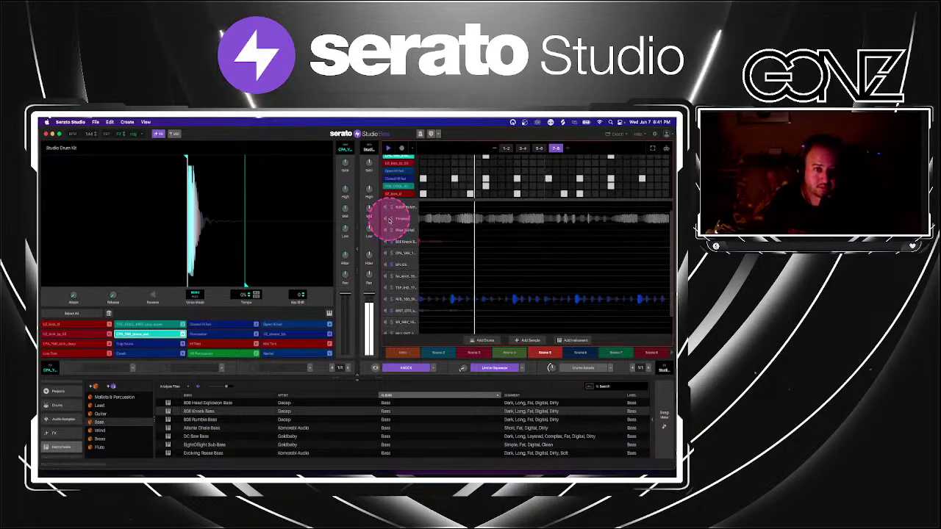
click(475, 269)
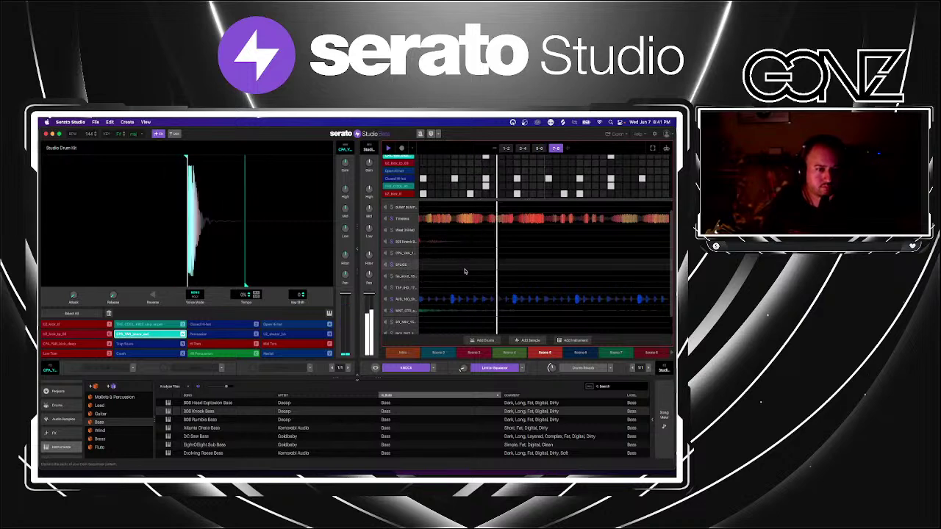
key(space)
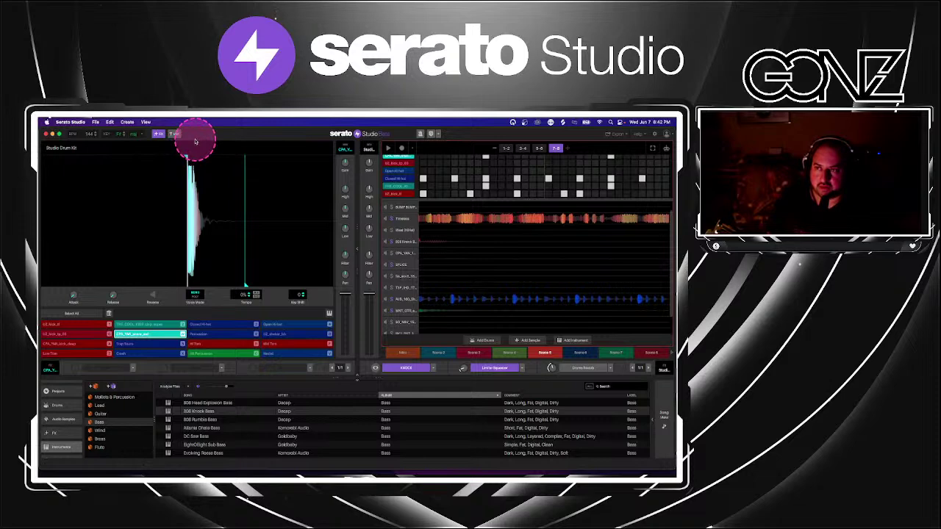
Open the ytc week 3 project, discarding the changes to the current project.
click(95, 122)
click(124, 146)
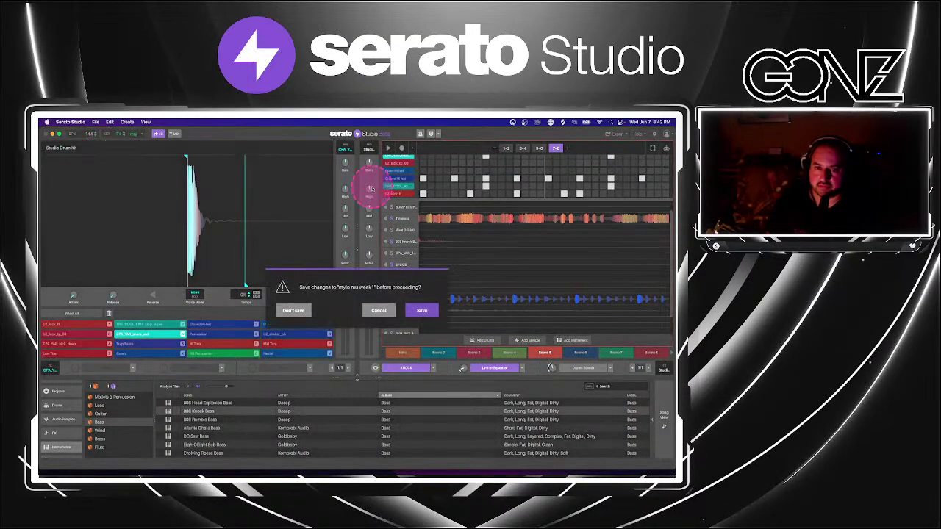
click(298, 312)
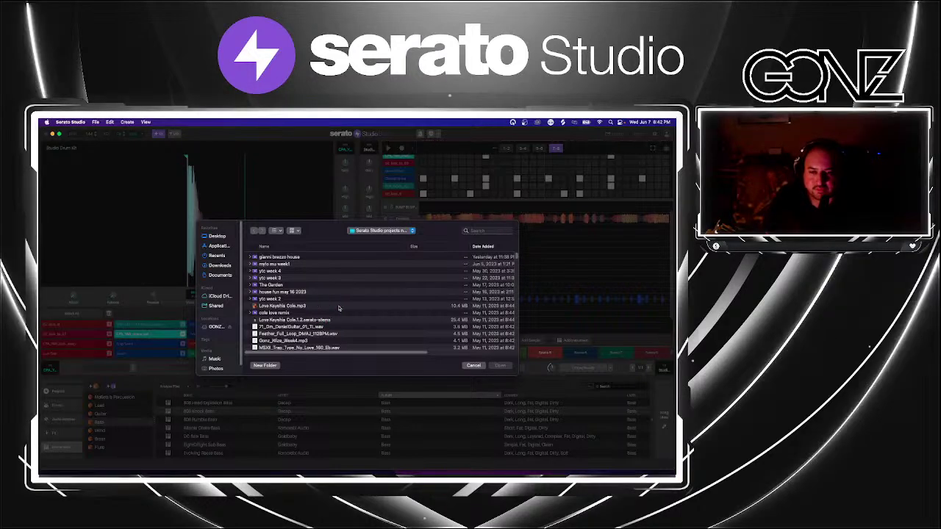
click(294, 273)
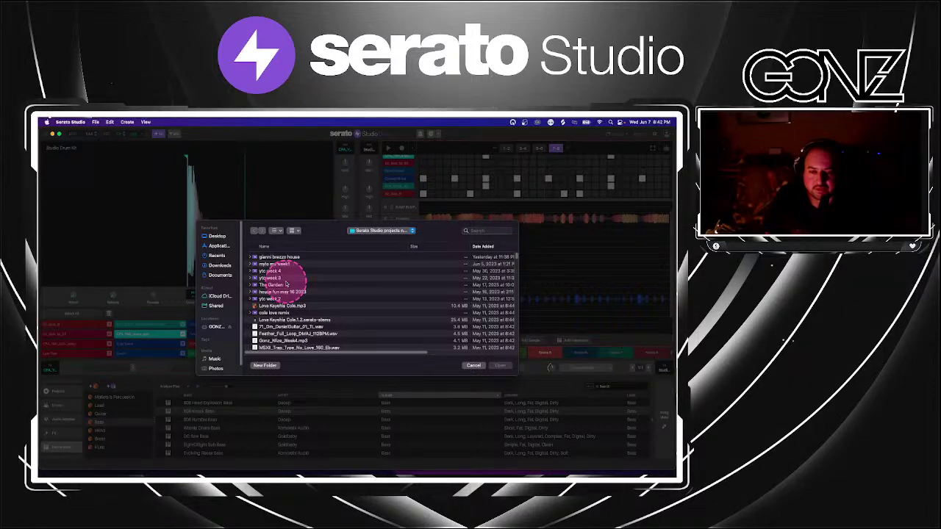
double_click(285, 278)
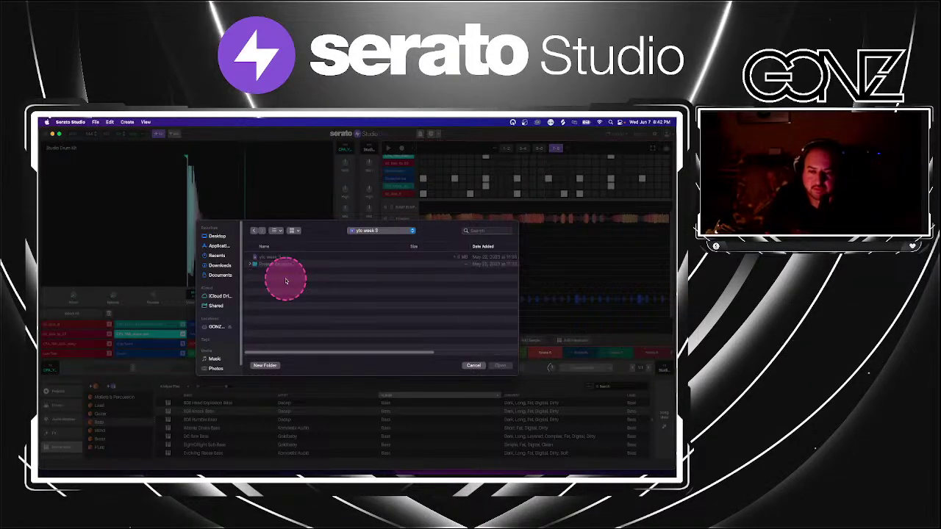
click(279, 258)
click(498, 366)
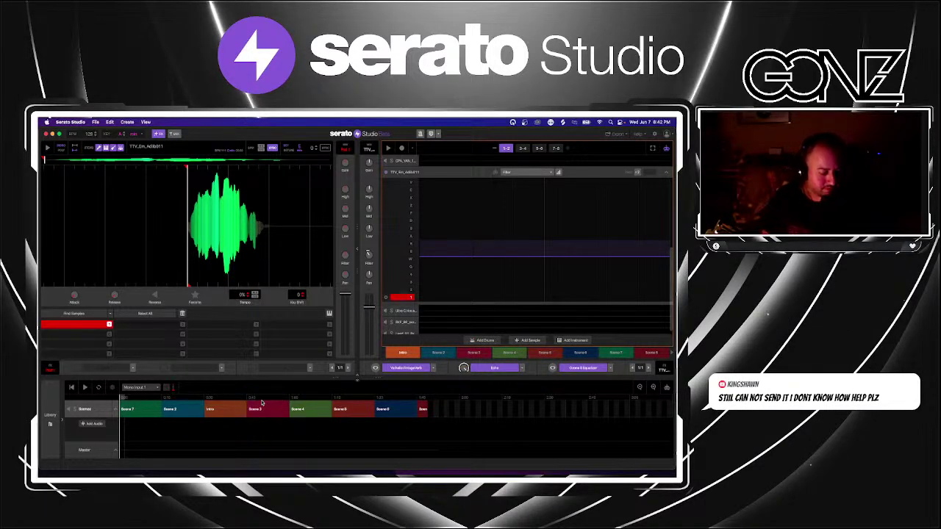
Select the Scene 7 and Scene 2 blocks in the song timeline to preview the arrangement.
click(155, 407)
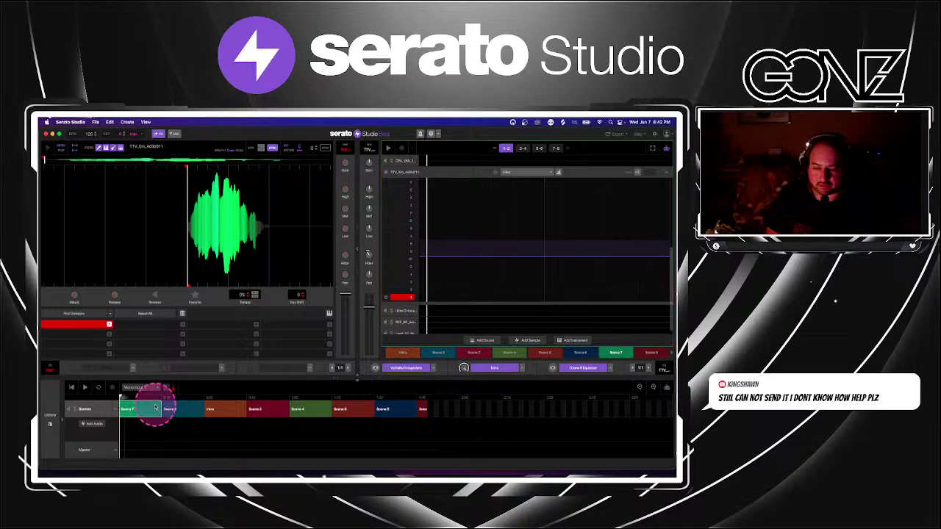
click(182, 408)
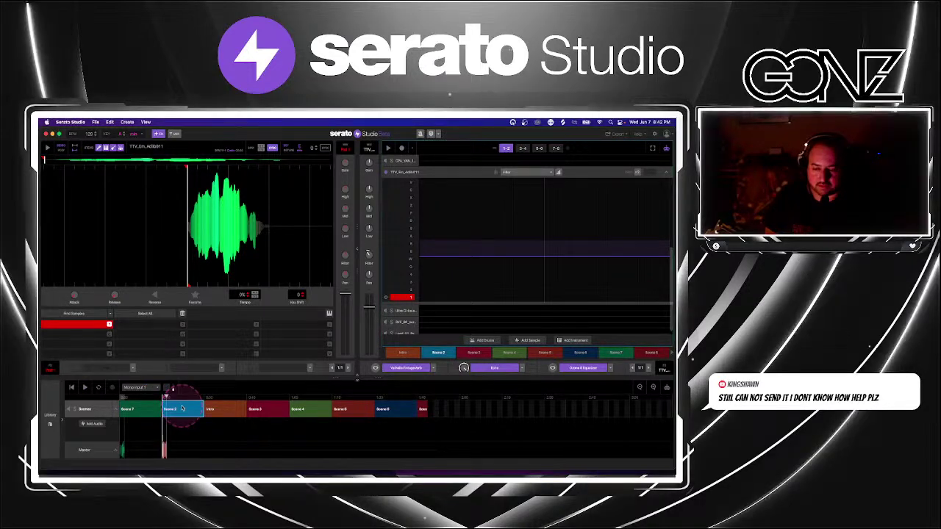
click(94, 122)
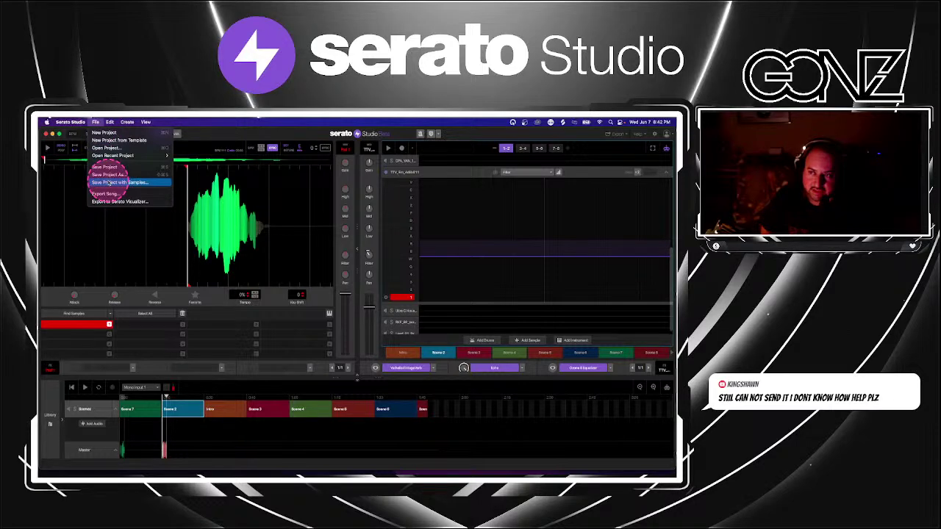
click(473, 137)
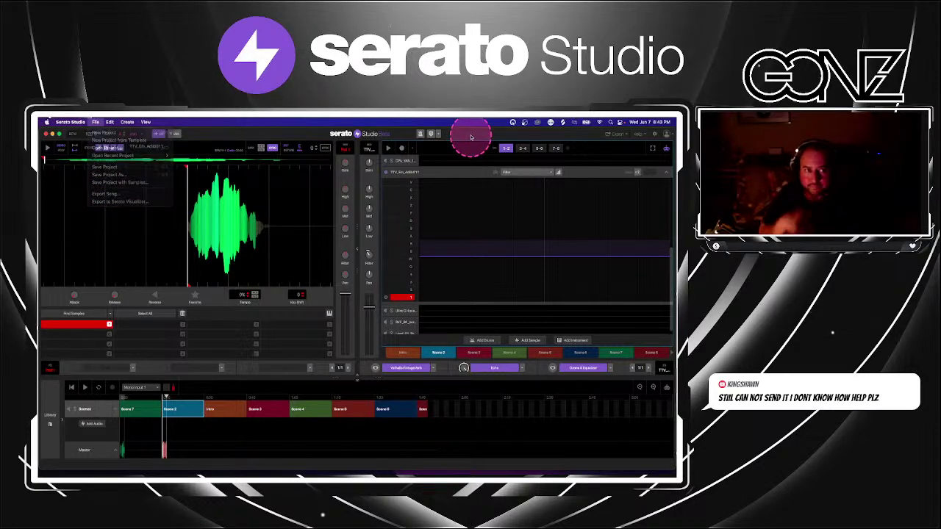
Start an audio file export of the song master with MP3 as the format.
click(616, 135)
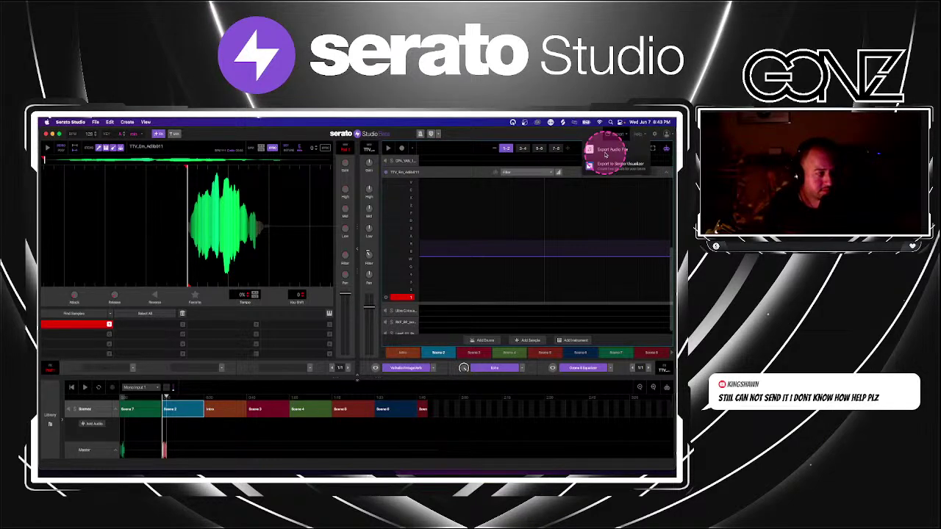
click(605, 151)
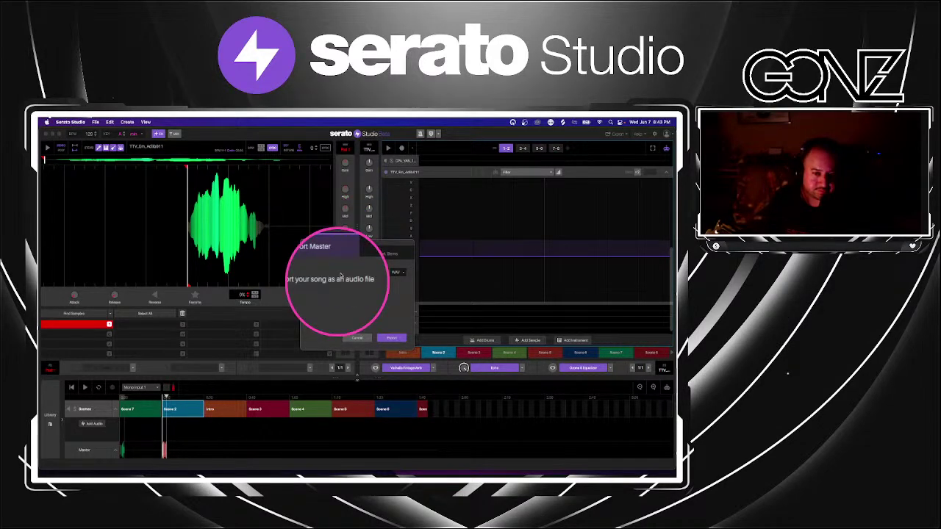
click(397, 272)
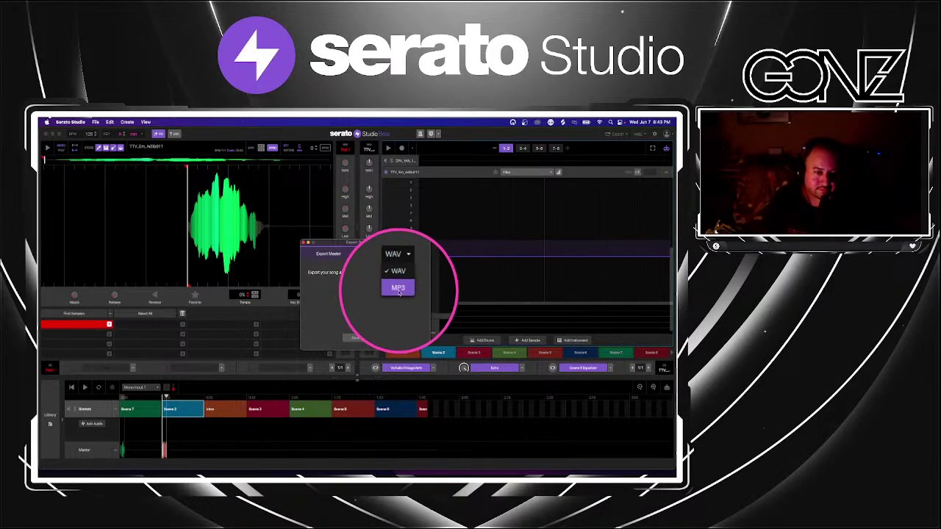
click(397, 292)
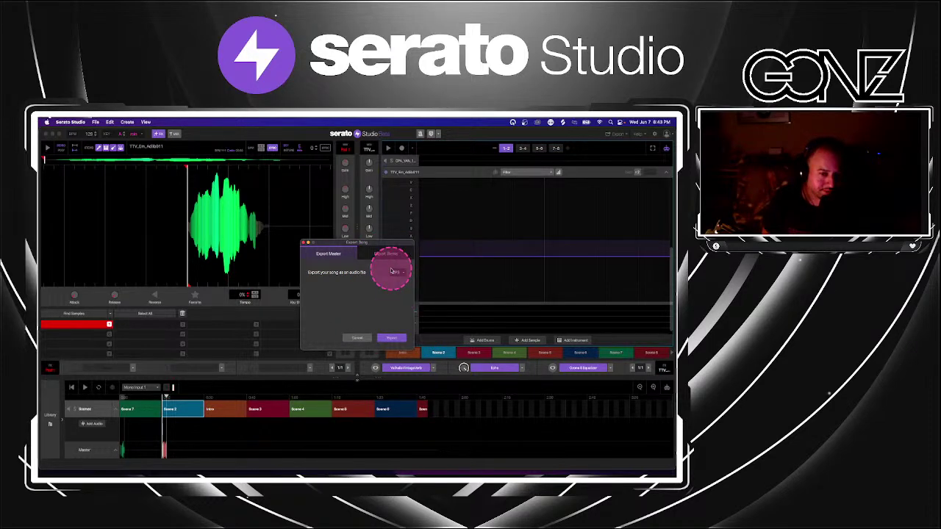
Export the song to the Desktop under the file name "test song send".
click(392, 337)
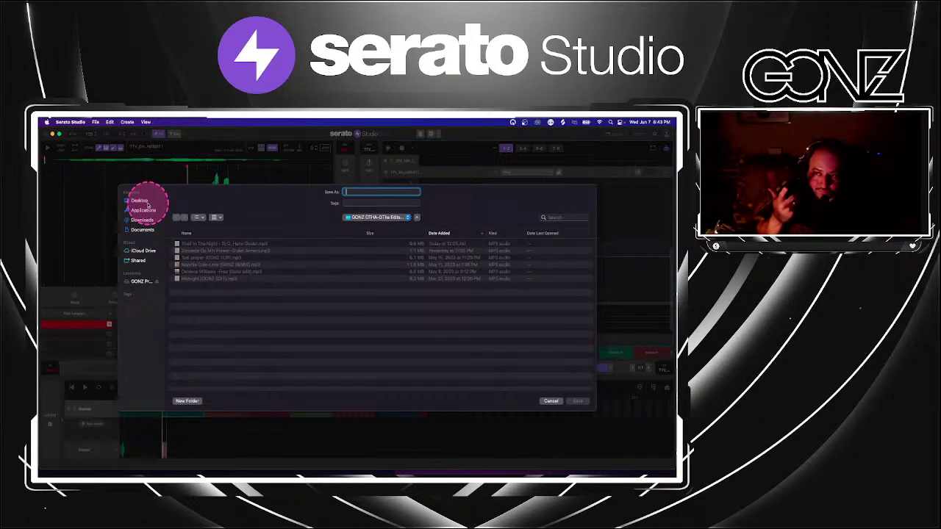
click(147, 204)
click(353, 192)
text(test)
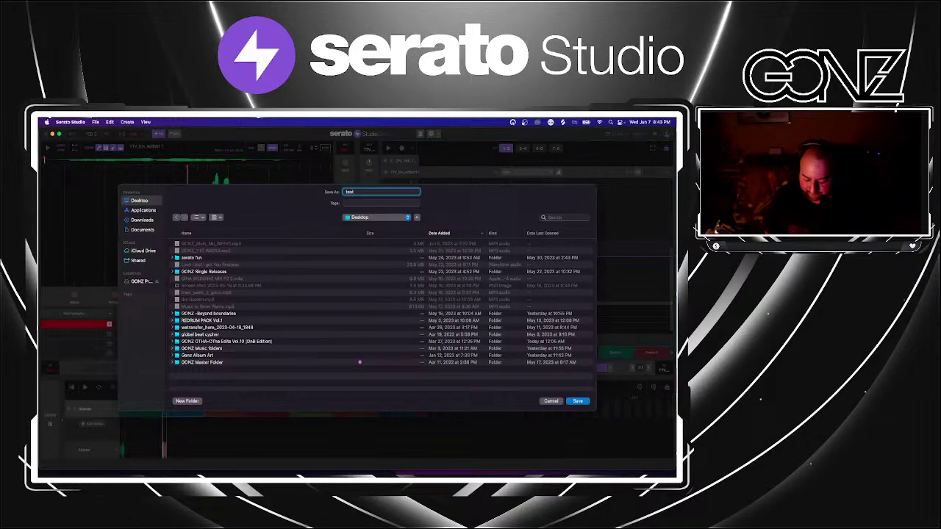
text( song send)
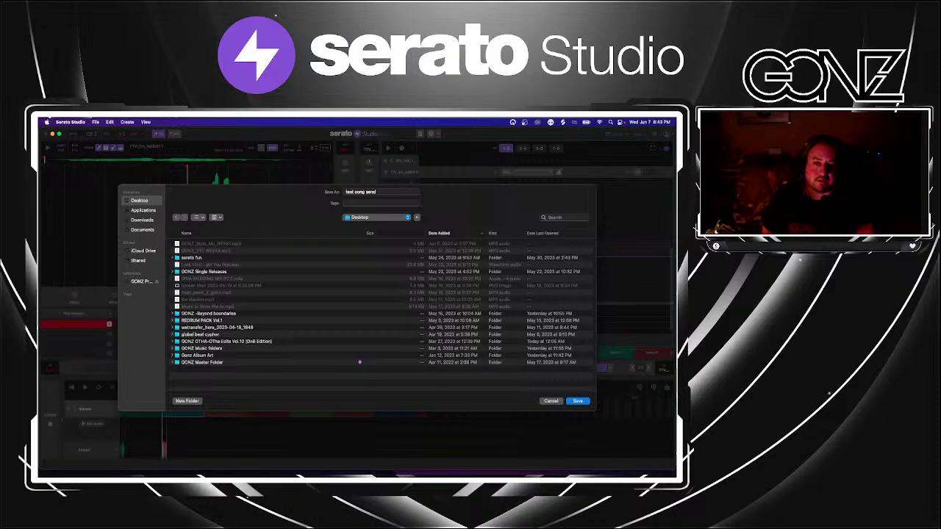
key(Return)
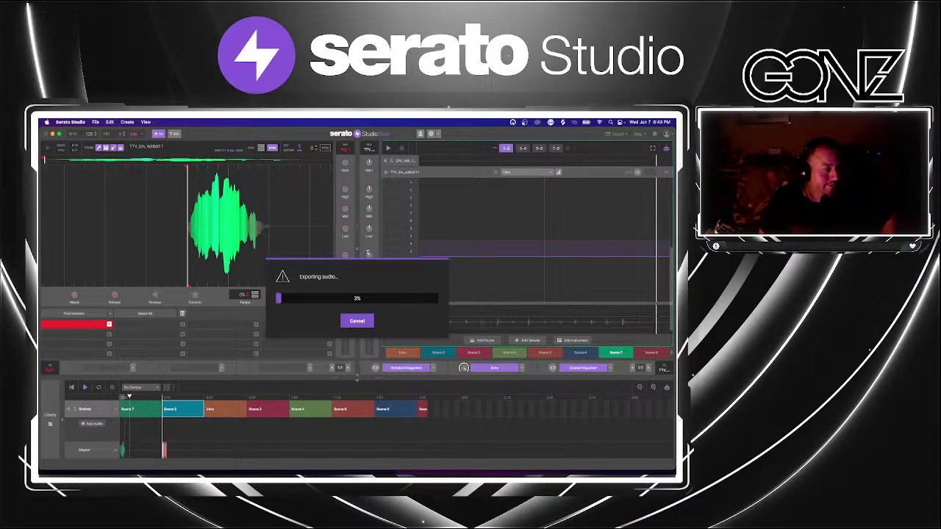
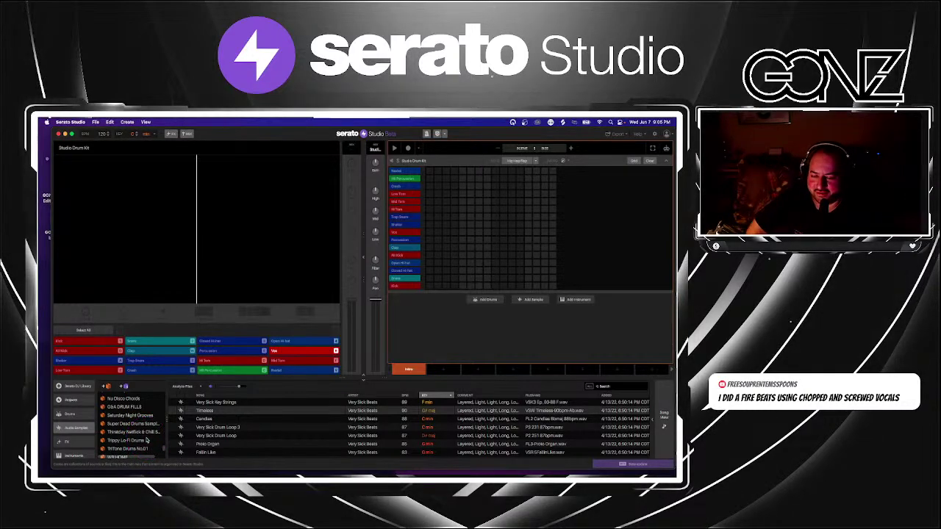
Find The Phonk Collection among the audio sample crates and show its samples.
click(161, 405)
scroll(139, 423, down, 3)
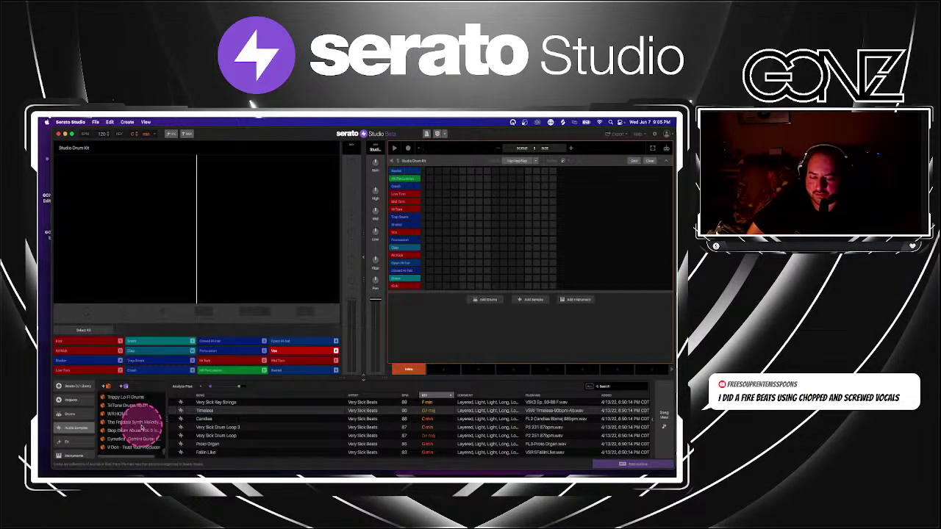
click(98, 412)
scroll(116, 420, up, 2)
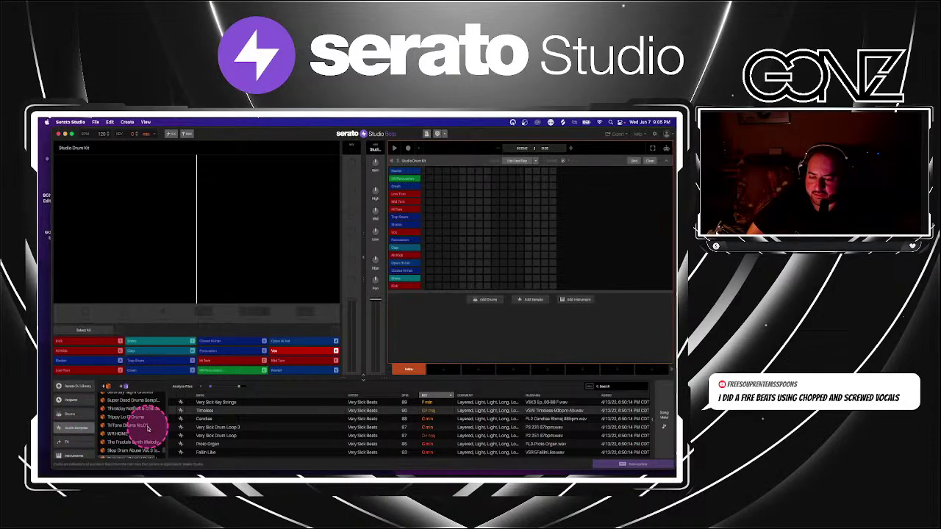
scroll(147, 428, up, 3)
scroll(148, 428, up, 1)
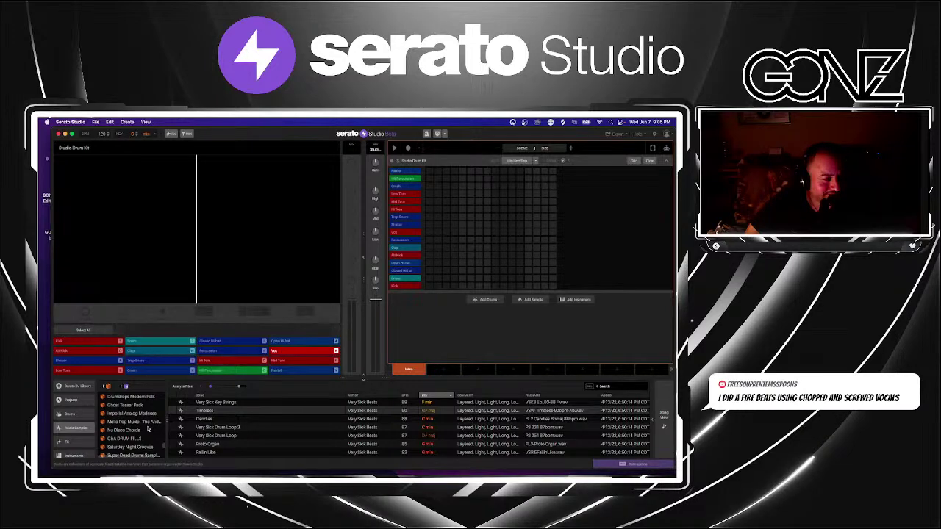
scroll(140, 426, up, 3)
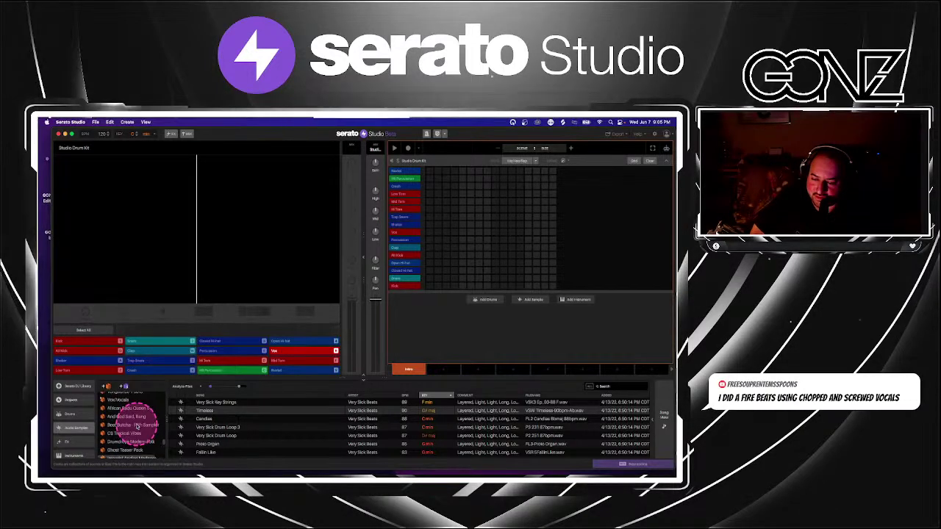
scroll(137, 426, up, 1)
scroll(136, 426, up, 3)
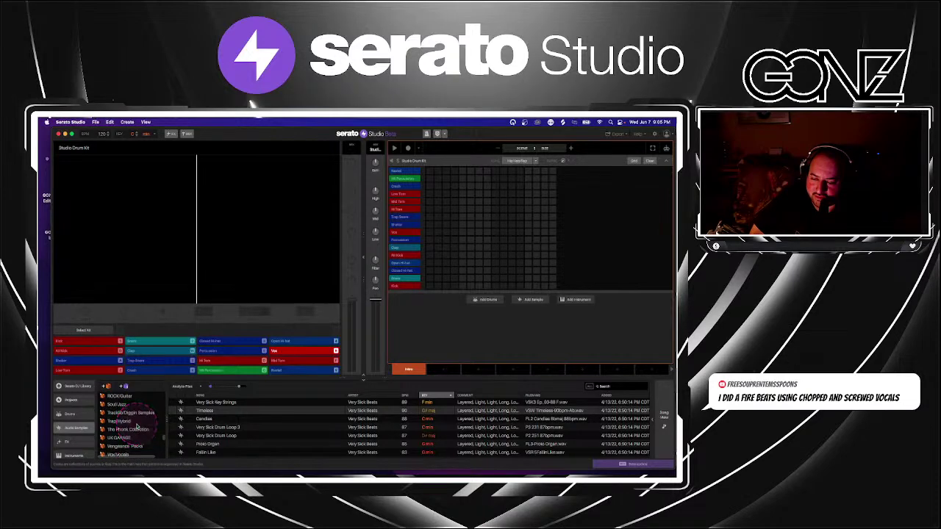
click(135, 429)
Browse the G# minor samples of The Phonk Collection, auditioning a few while looking for vocals.
click(333, 426)
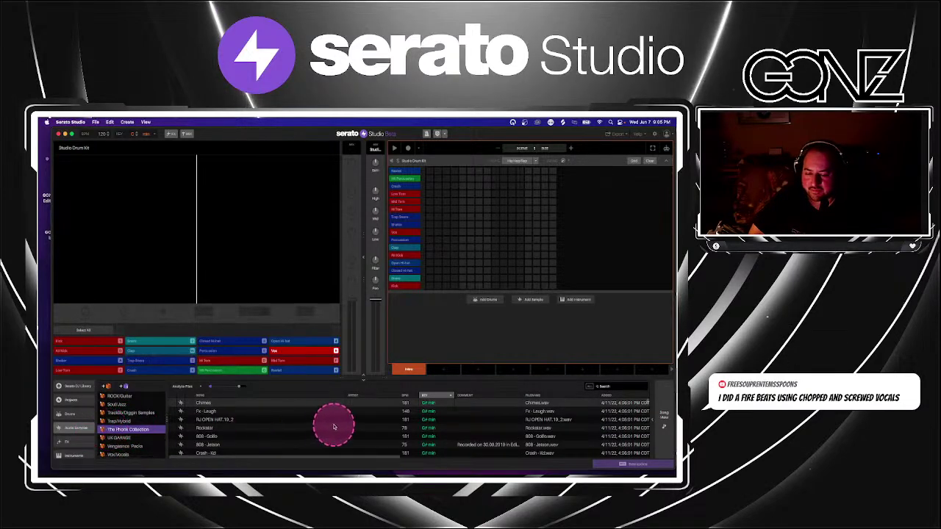
scroll(334, 427, down, 3)
click(437, 420)
scroll(426, 430, down, 3)
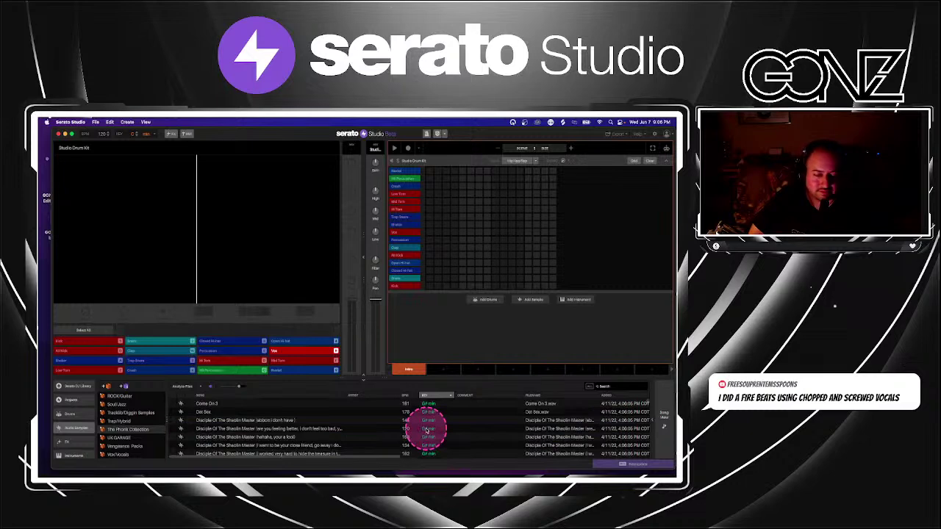
scroll(426, 430, down, 5)
click(426, 431)
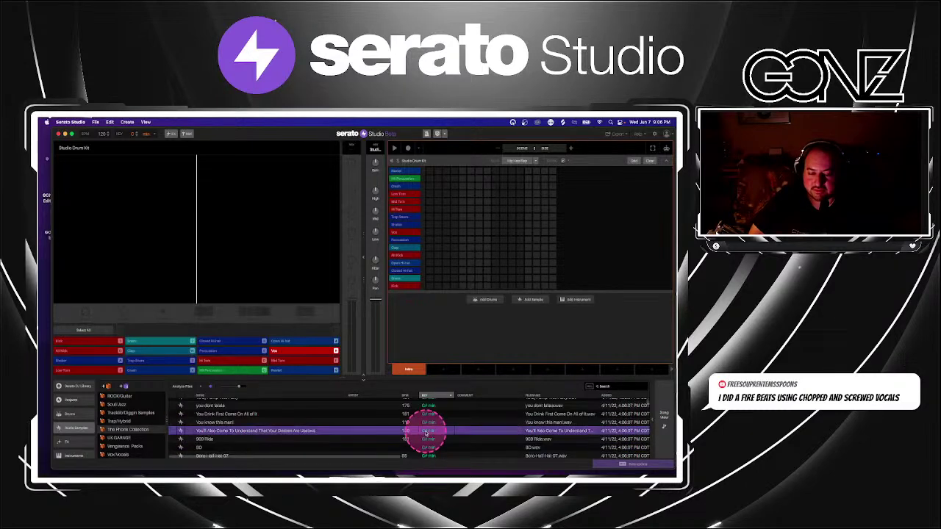
scroll(427, 432, down, 3)
click(425, 431)
scroll(424, 432, down, 3)
click(422, 432)
scroll(420, 435, down, 2)
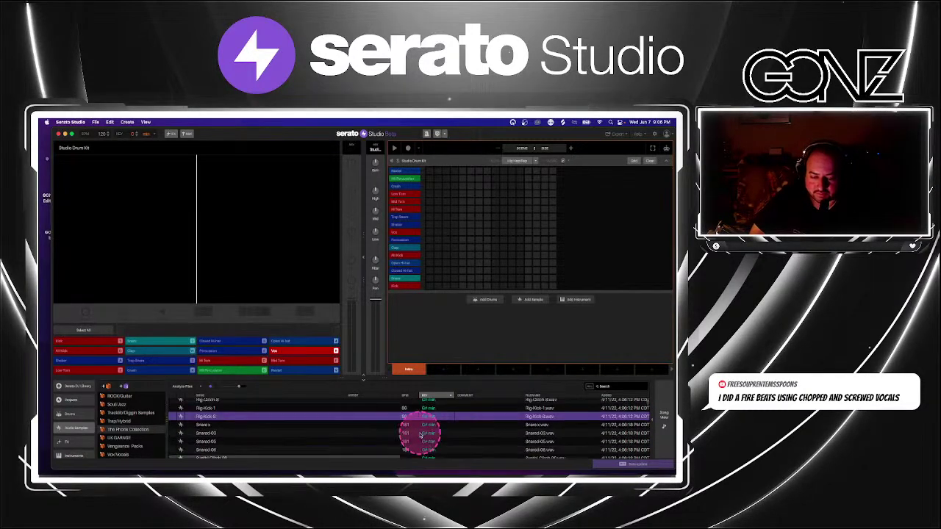
scroll(420, 434, down, 3)
click(421, 435)
scroll(422, 435, down, 3)
click(423, 436)
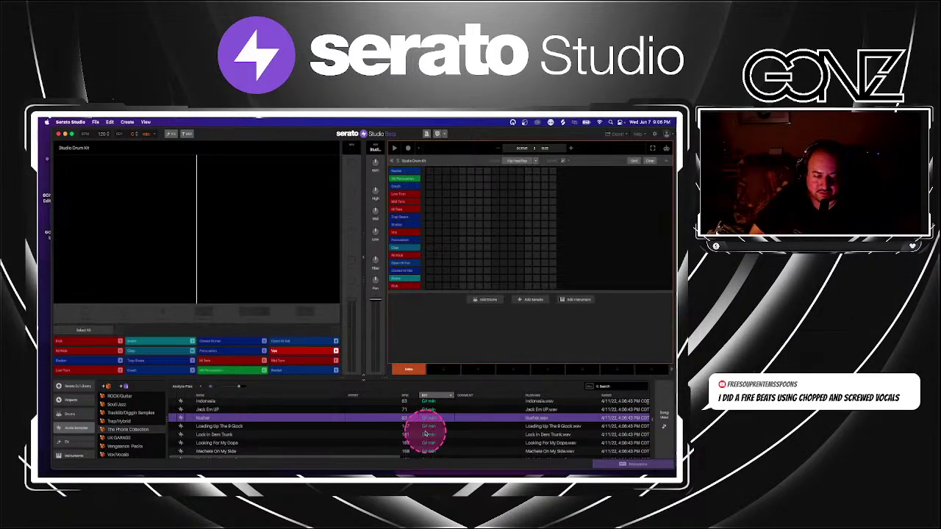
Audition the vocal samples from Loading Up The 9 Glock through Make A Blunt one after another.
click(427, 427)
scroll(428, 430, down, 3)
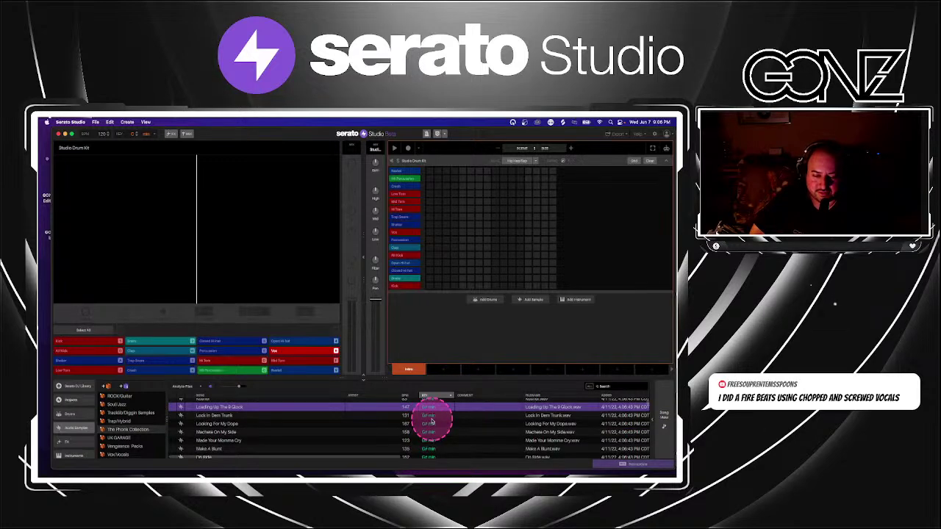
click(432, 416)
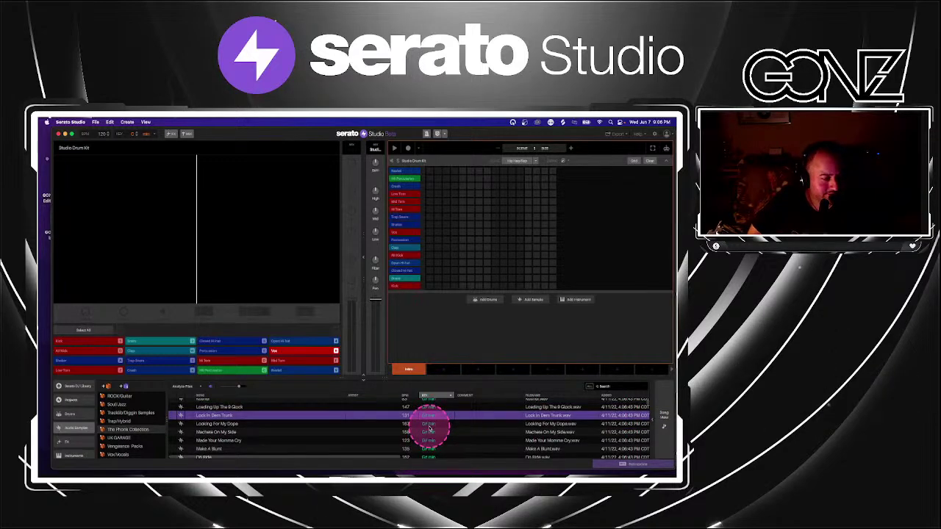
click(430, 425)
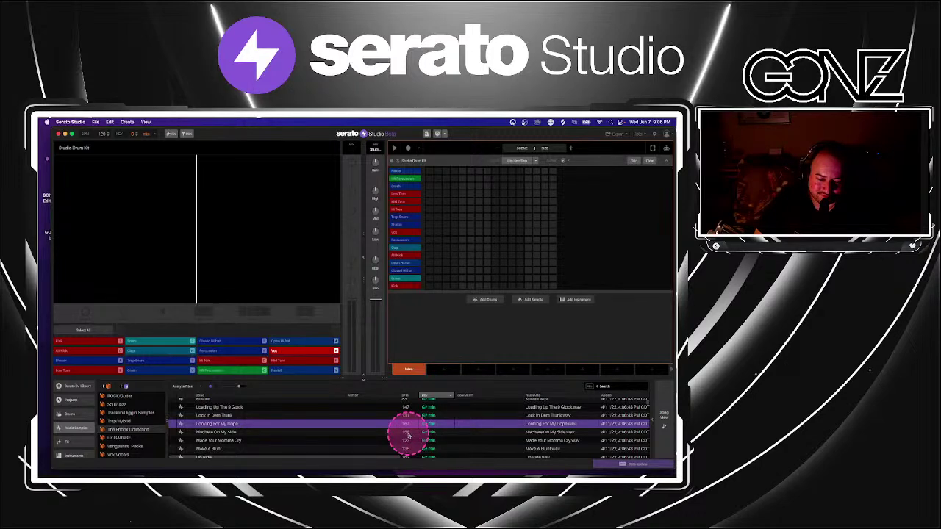
click(408, 434)
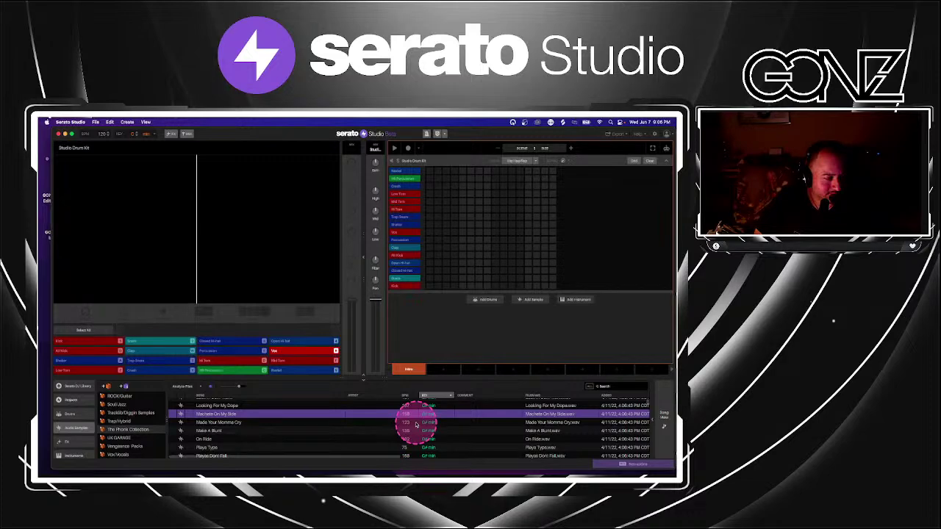
click(416, 423)
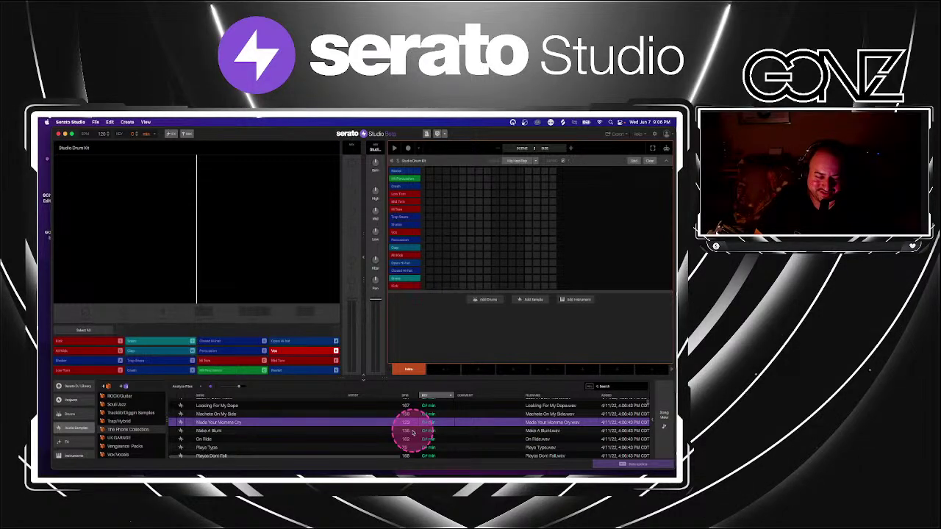
click(413, 431)
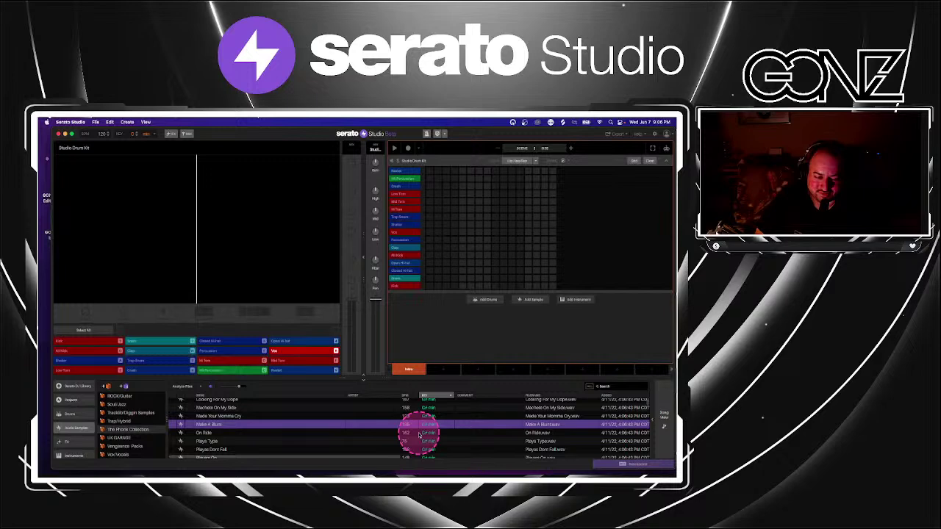
Load the On Ride vocal sample into the project as a new sample deck and play it.
click(419, 434)
drag(437, 375, 131, 153)
key(space)
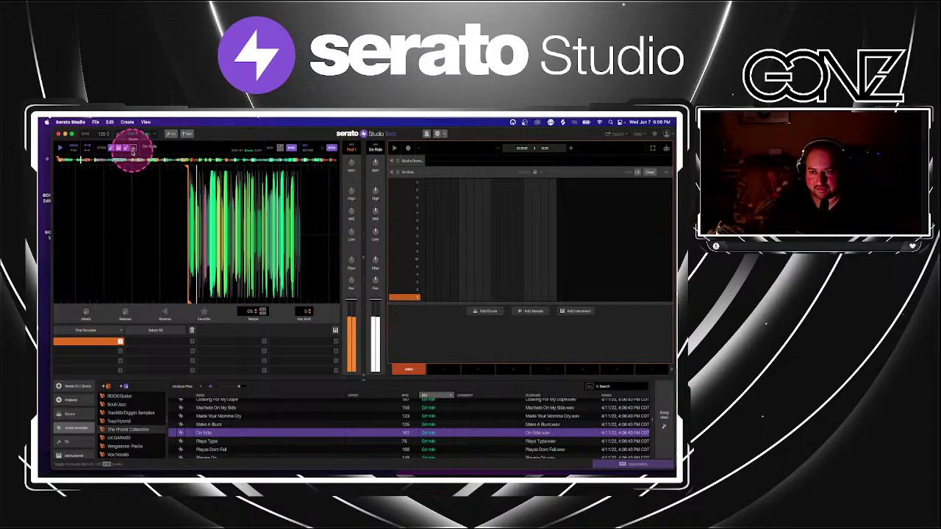
Isolate the vocals stem of On Ride and place its sample on the first step of the sequence.
super+click(111, 147)
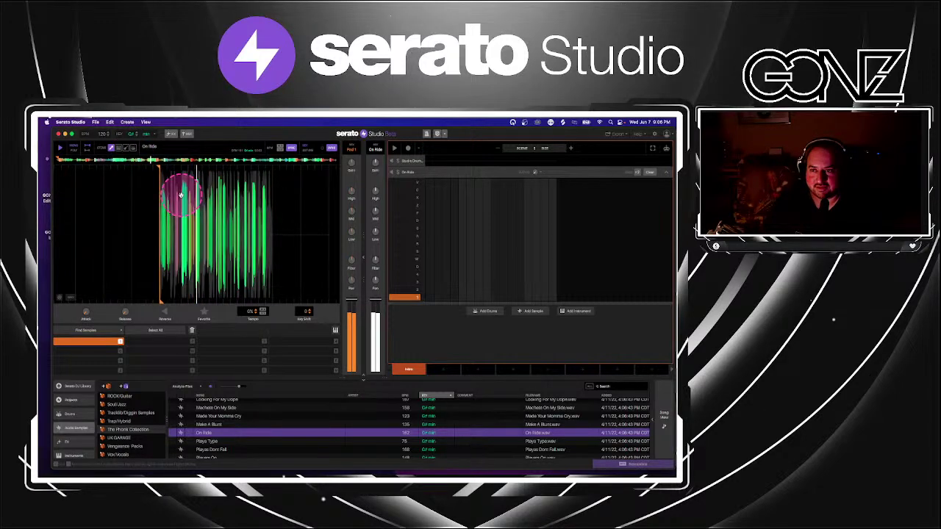
drag(180, 193, 429, 298)
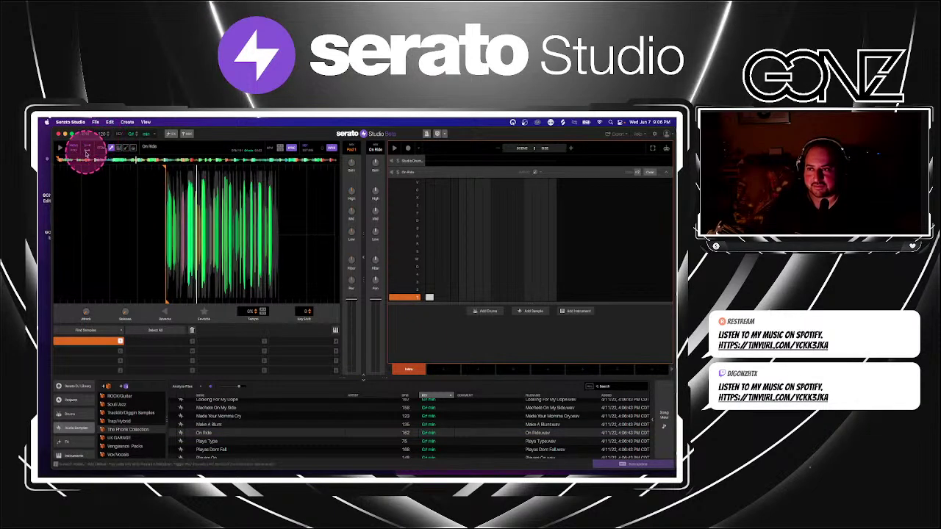
Extend the scene to two bars and set the project to 124 BPM and D minor while the vocal plays.
drag(87, 151, 97, 135)
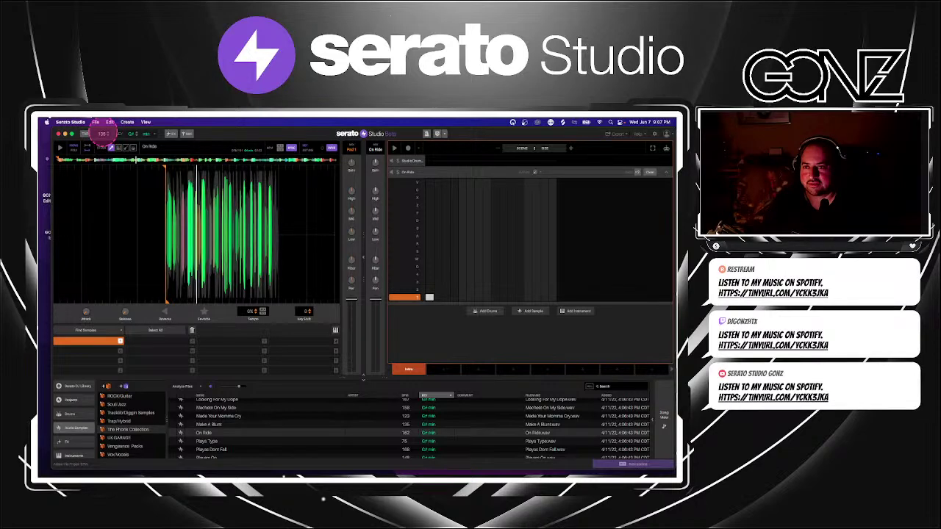
click(84, 134)
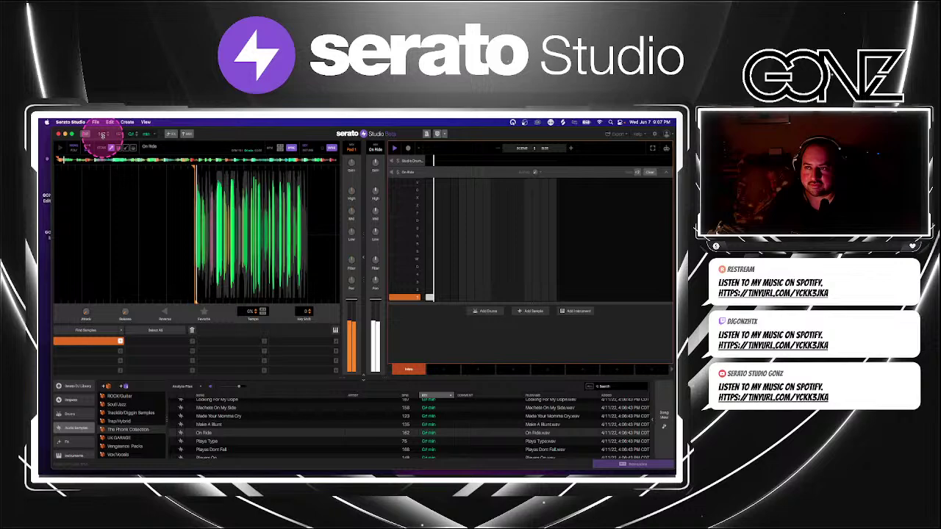
key(space)
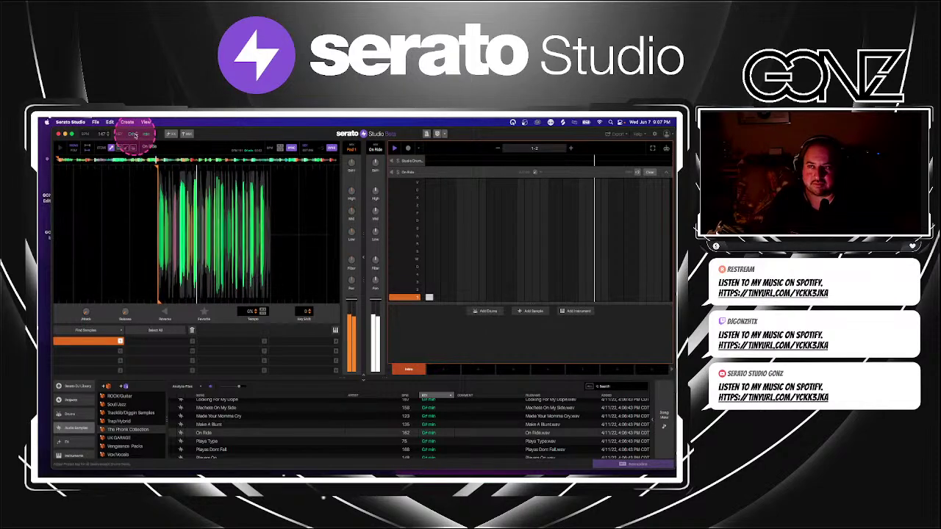
click(103, 135)
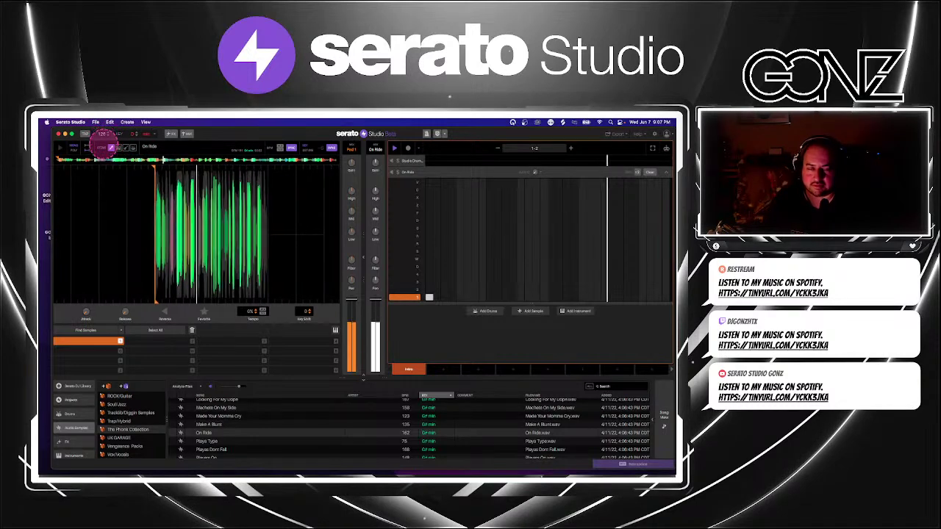
scroll(103, 135, up, 4)
Fine-tune the cue point of the On Ride sample at the start of its first vocal sound.
click(172, 259)
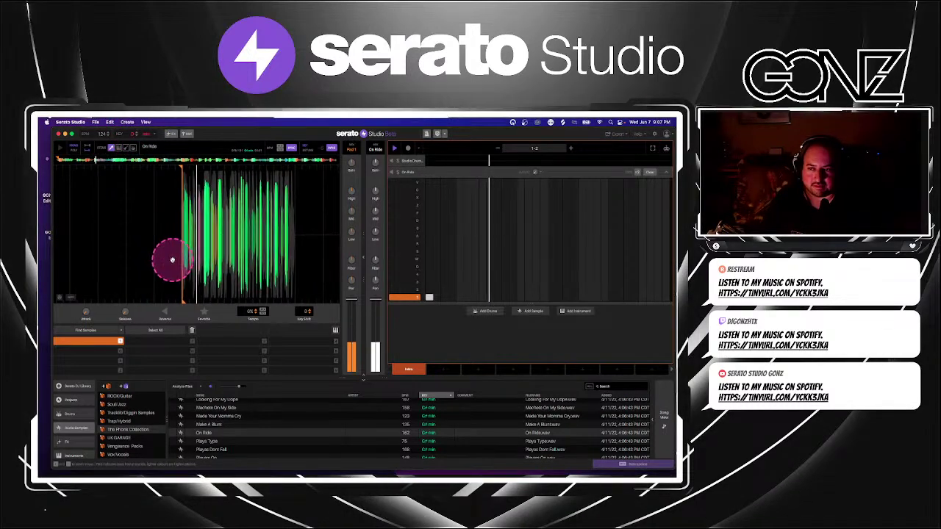
drag(171, 259, 141, 237)
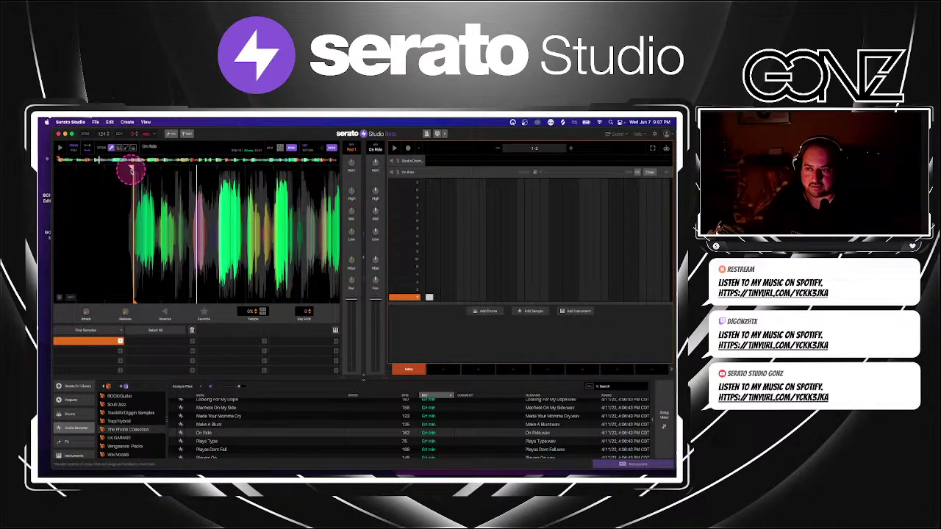
drag(131, 171, 132, 161)
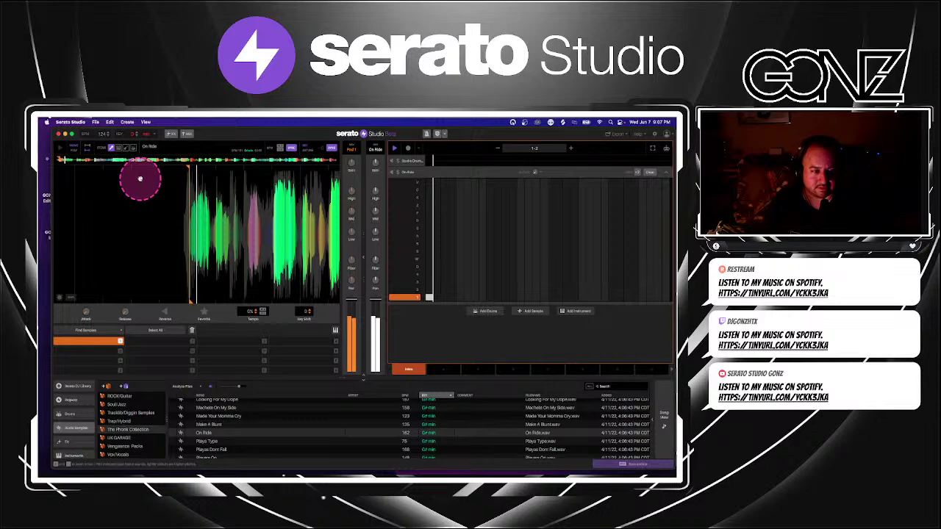
Load 91V_RV_140_resampled_lofi_piano_you_and_i_Em.wav from the Serato DJ library as a new sample deck and play it with the vocal.
click(69, 401)
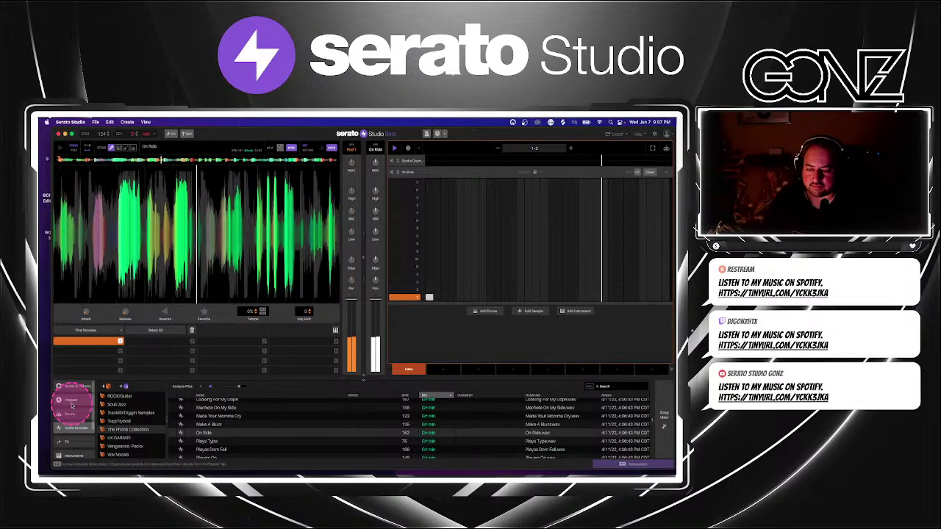
click(78, 387)
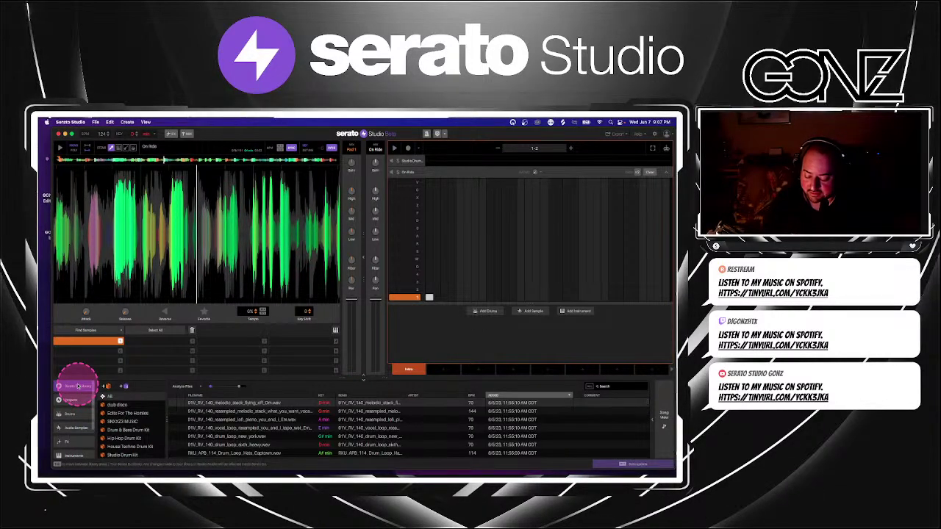
click(378, 420)
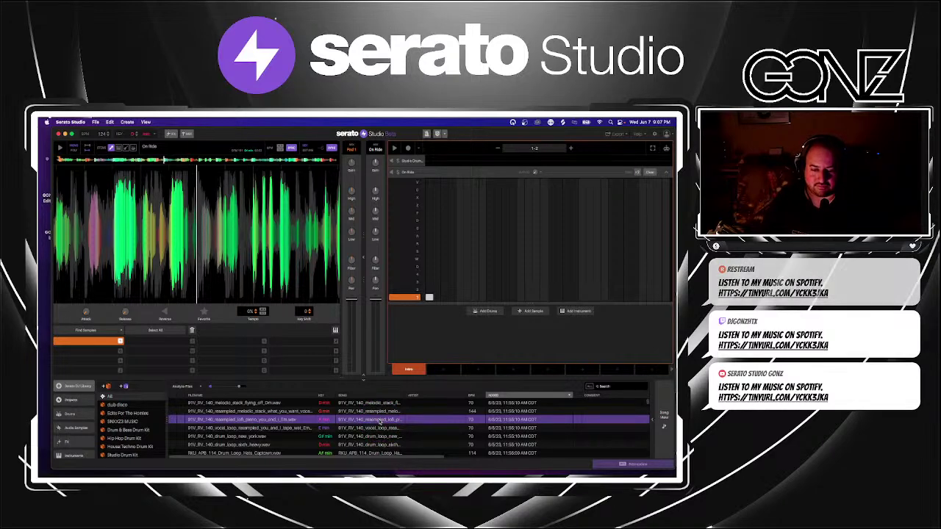
drag(379, 419, 423, 311)
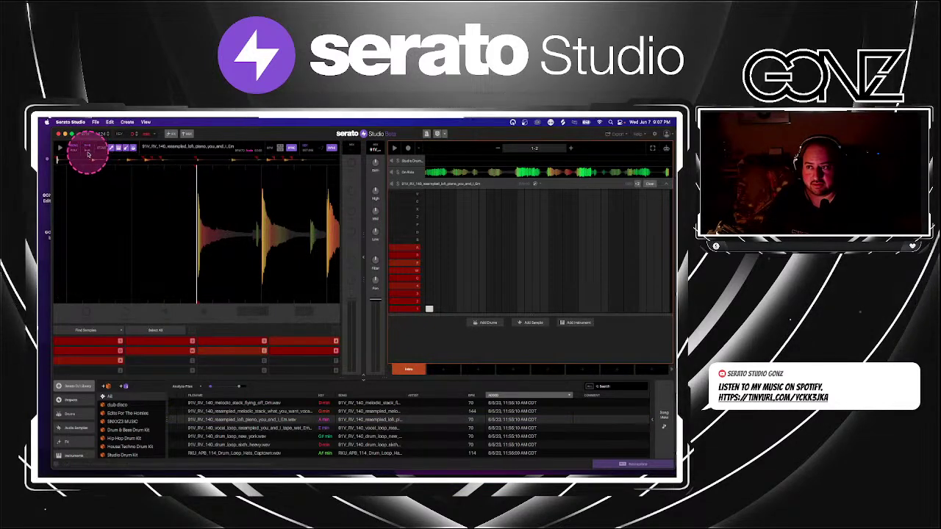
key(space)
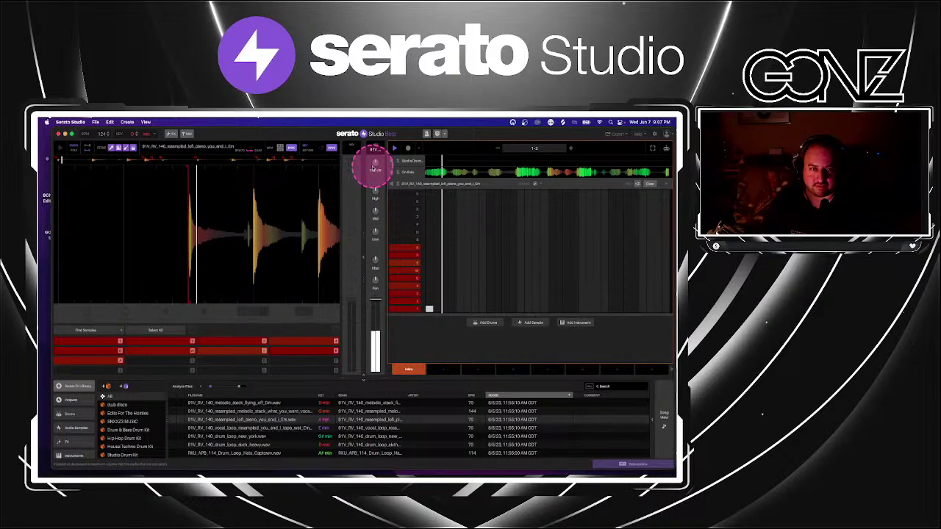
Boost the gain of the lofi piano deck and collapse its sequencer.
drag(375, 168, 374, 164)
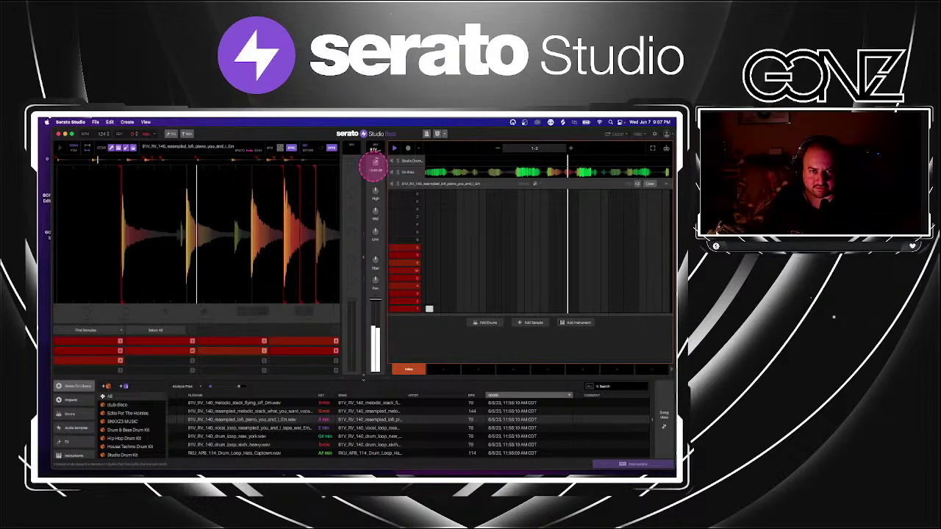
click(425, 192)
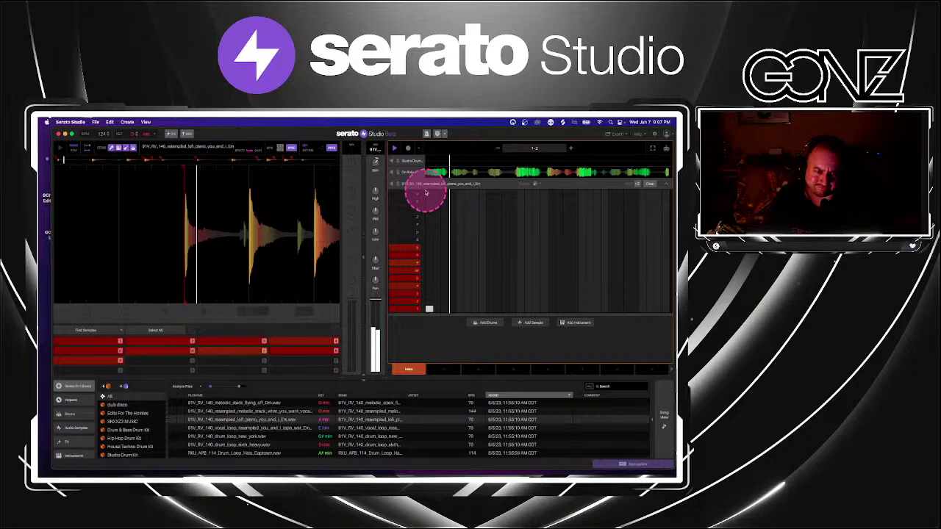
click(237, 158)
Lower the project tempo to about 115 BPM and slightly reduce the On Ride deck's volume.
click(102, 135)
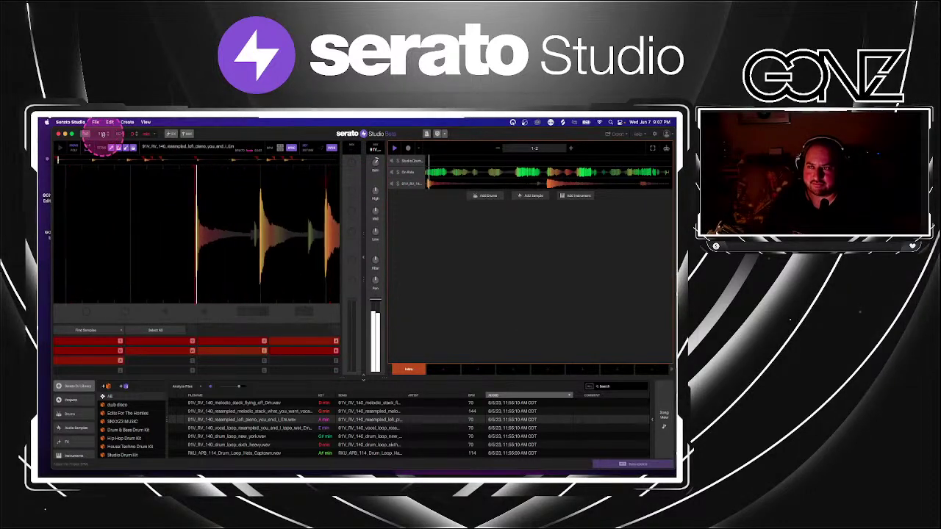
click(240, 204)
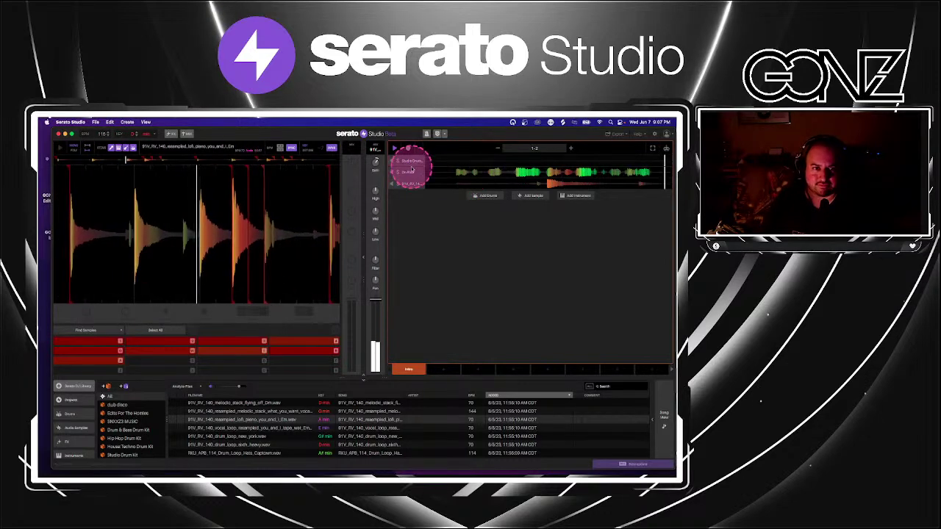
click(444, 174)
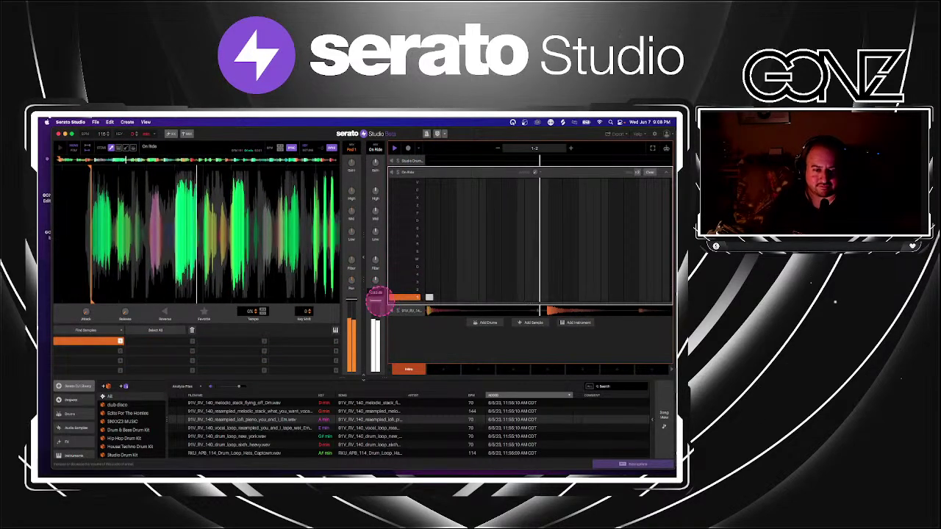
drag(377, 299, 378, 308)
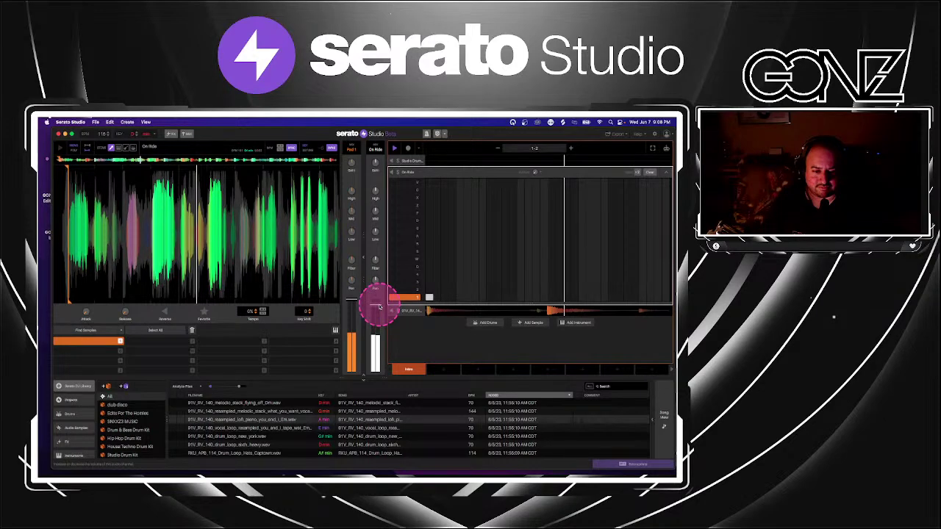
Select the lofi piano deck, show the effect slots, and open the favorite plugins crate in the library.
click(389, 311)
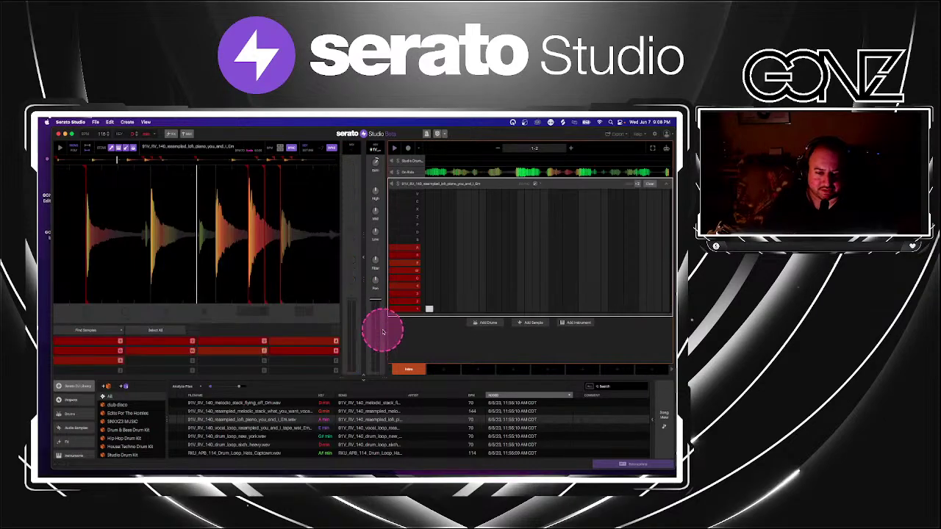
click(188, 135)
click(188, 135)
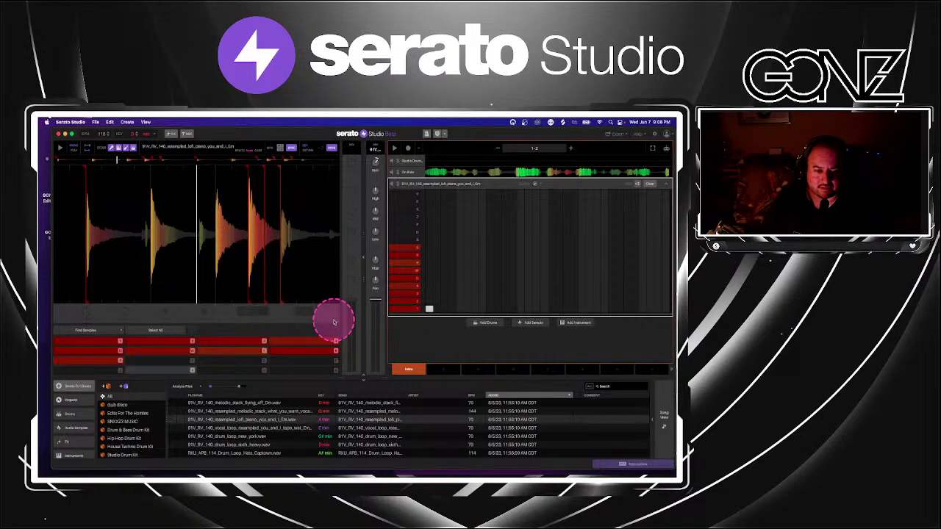
click(169, 134)
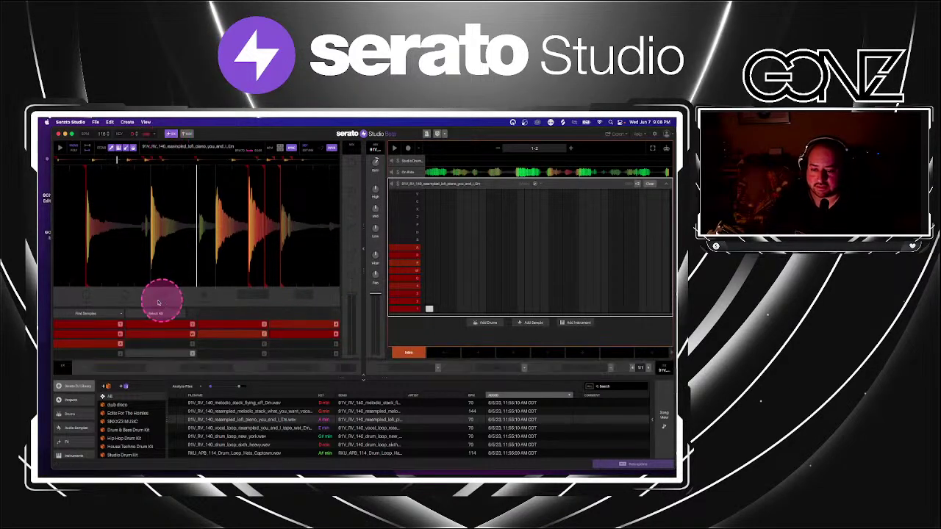
scroll(73, 426, down, 3)
click(72, 427)
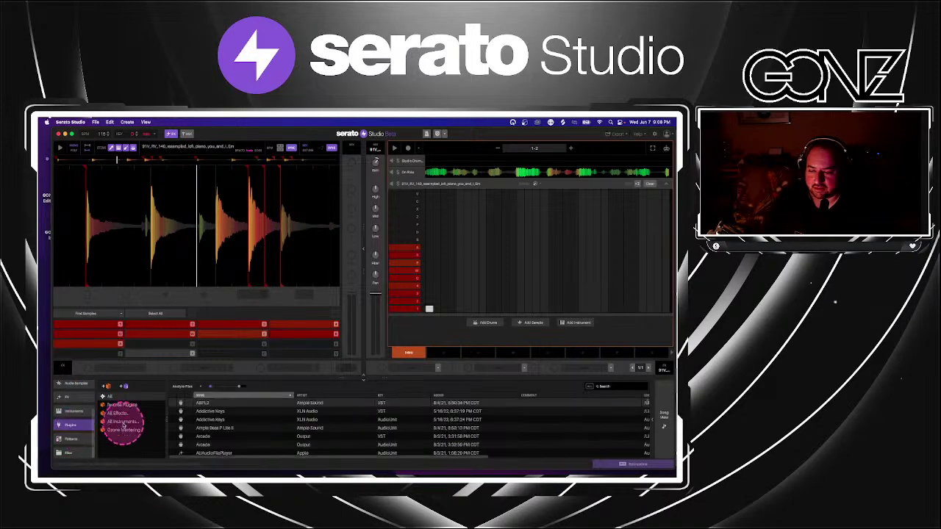
click(114, 405)
Find ValhallaVintageVerb in the plugin list and add it to the first effect slot of the lofi piano deck.
scroll(331, 441, down, 5)
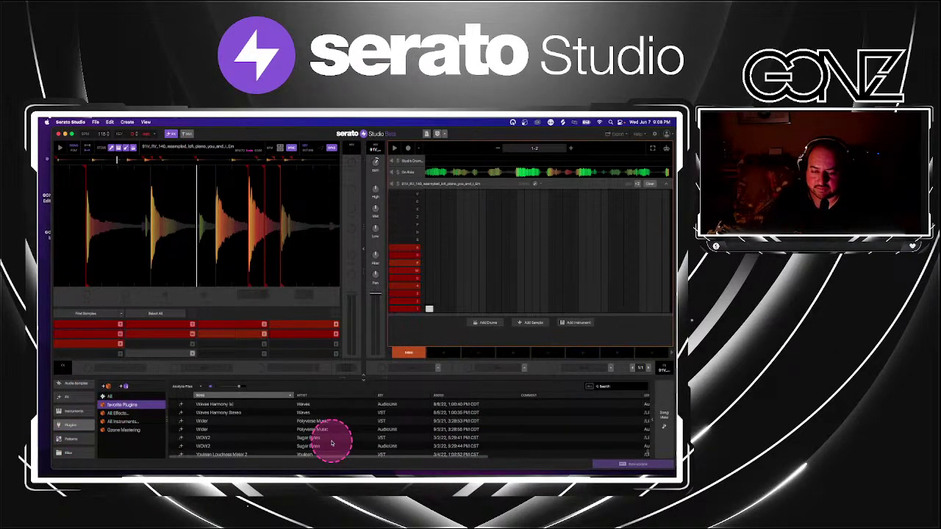
scroll(331, 443, up, 5)
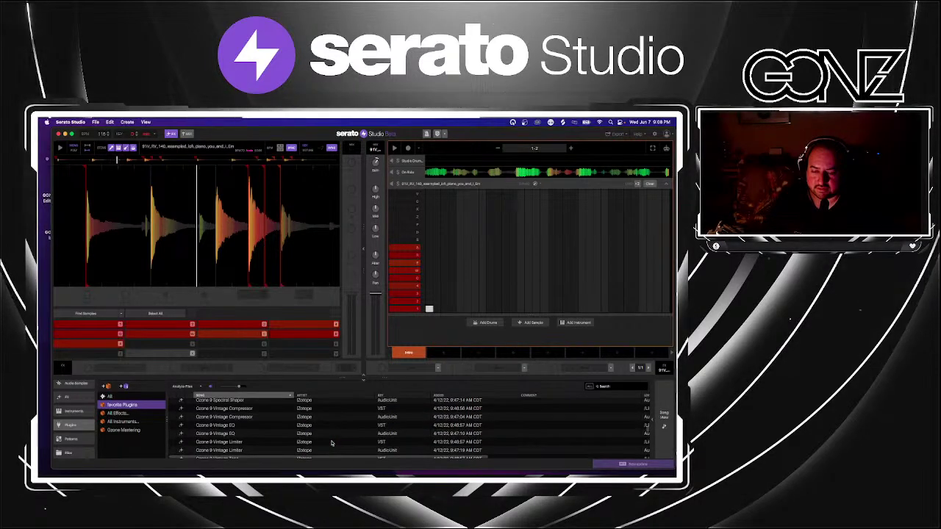
scroll(331, 444, down, 4)
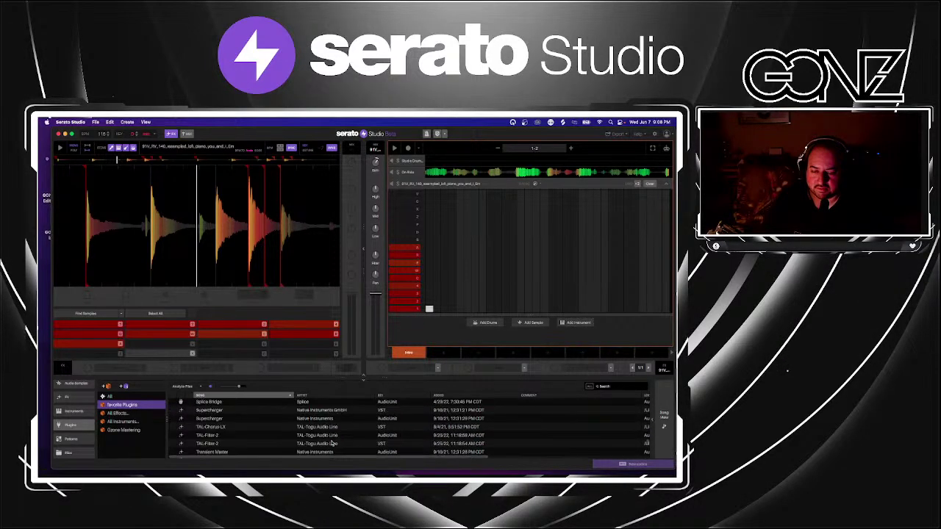
scroll(331, 443, down, 5)
click(331, 442)
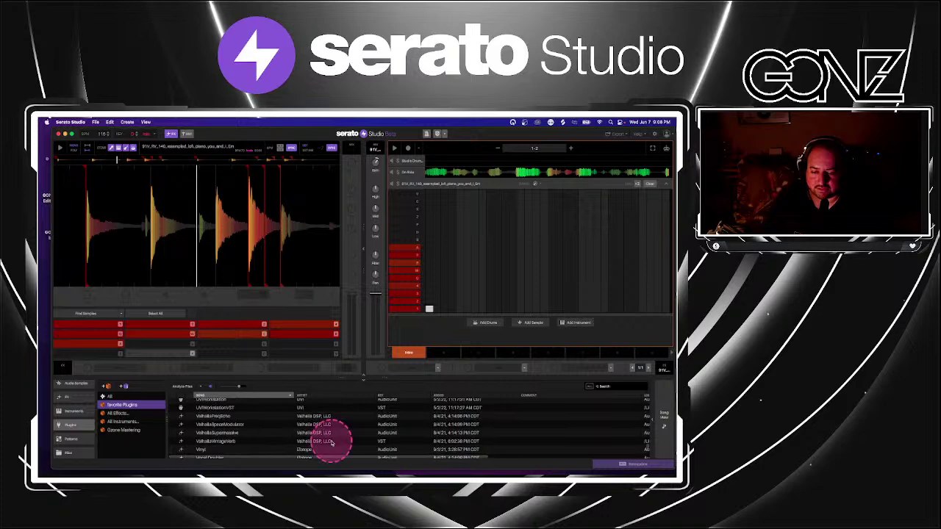
drag(331, 444, 406, 370)
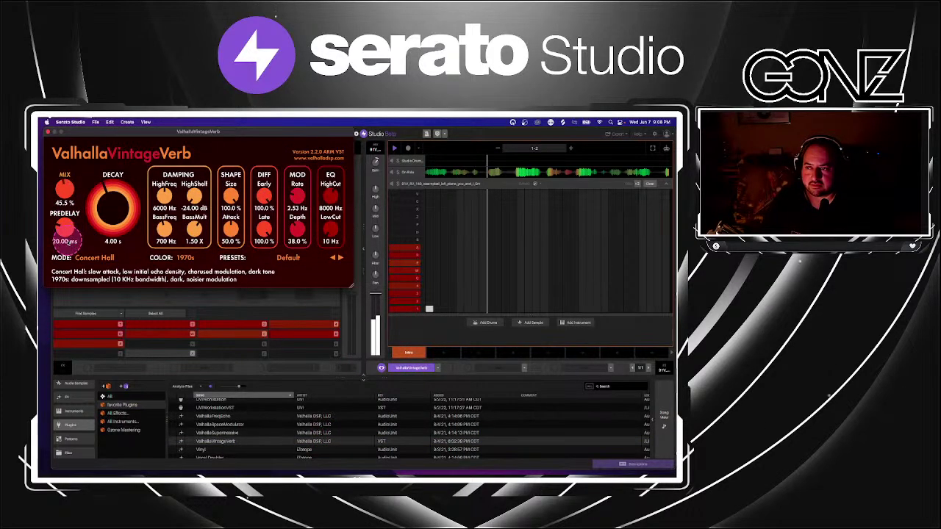
Set the piano's reverb mix to 38.1% and decay to 5.34 s, close the plugin window and collapse the deck.
drag(67, 241, 68, 243)
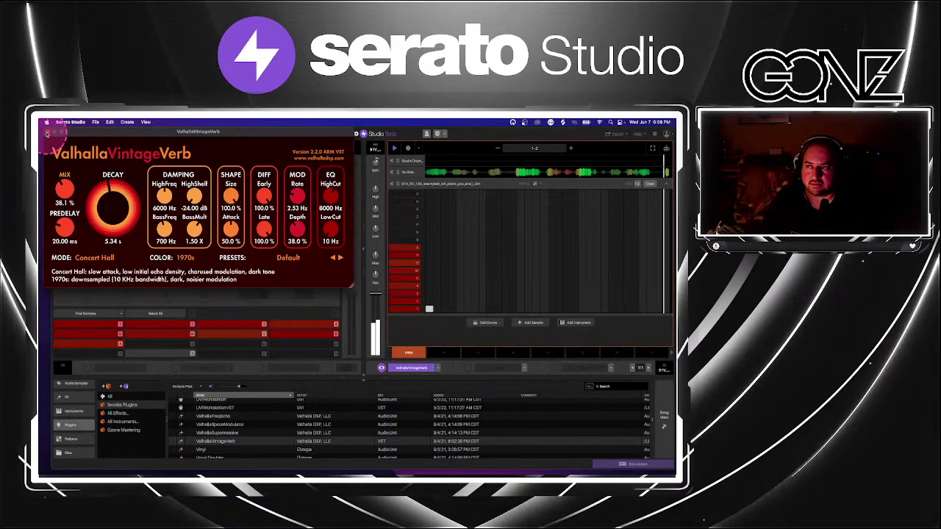
click(48, 133)
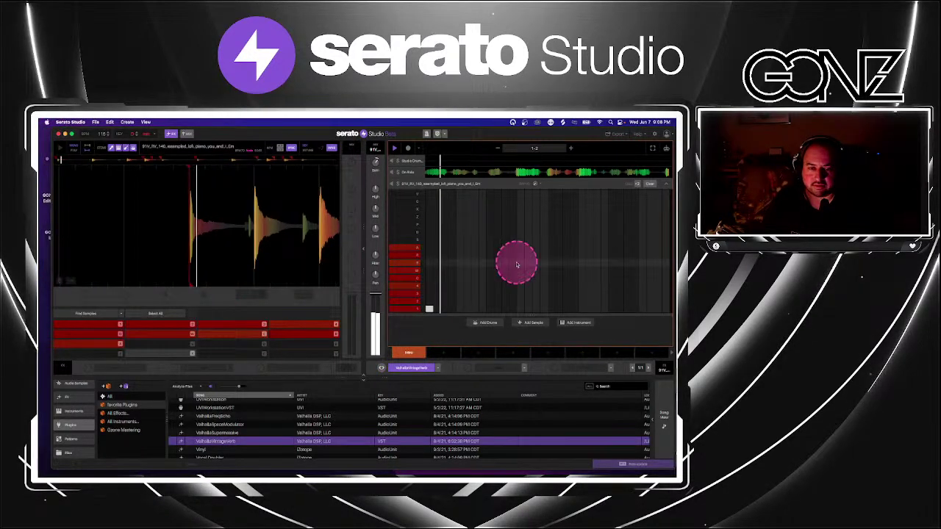
click(666, 185)
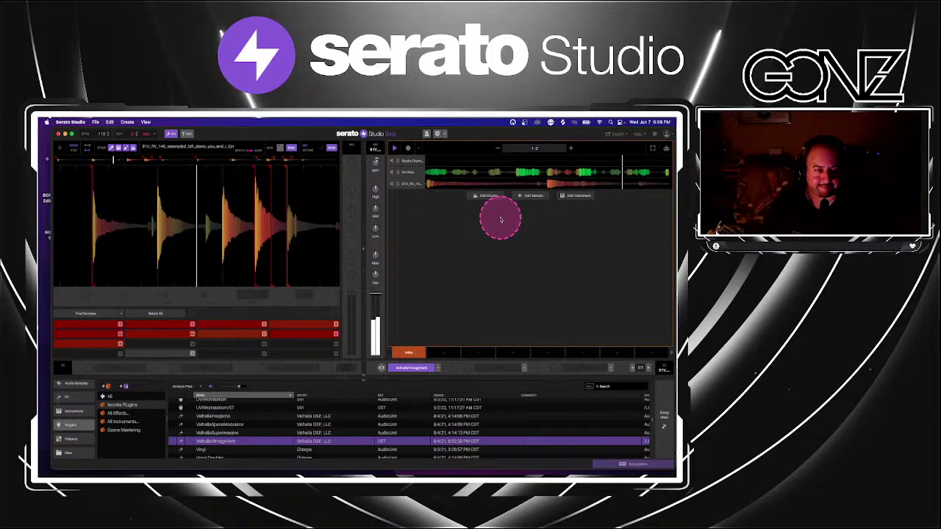
Turn up the filter on the On Ride deck, play it with the piano, and collapse its sequencer.
click(437, 174)
key(space)
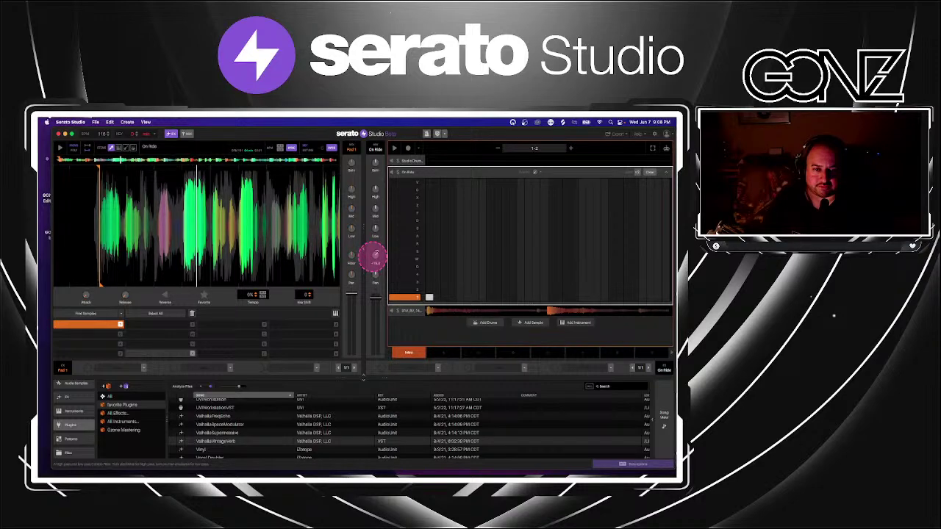
key(space)
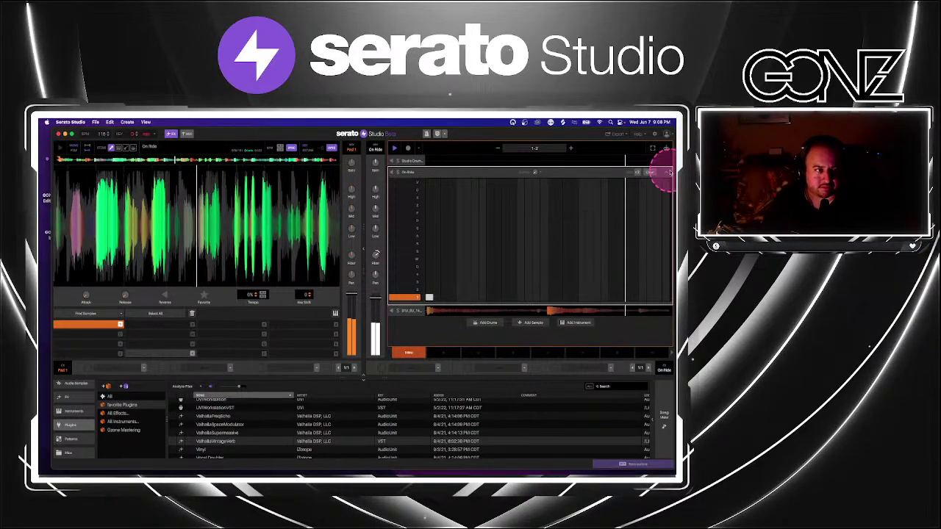
click(669, 172)
scroll(78, 414, up, 3)
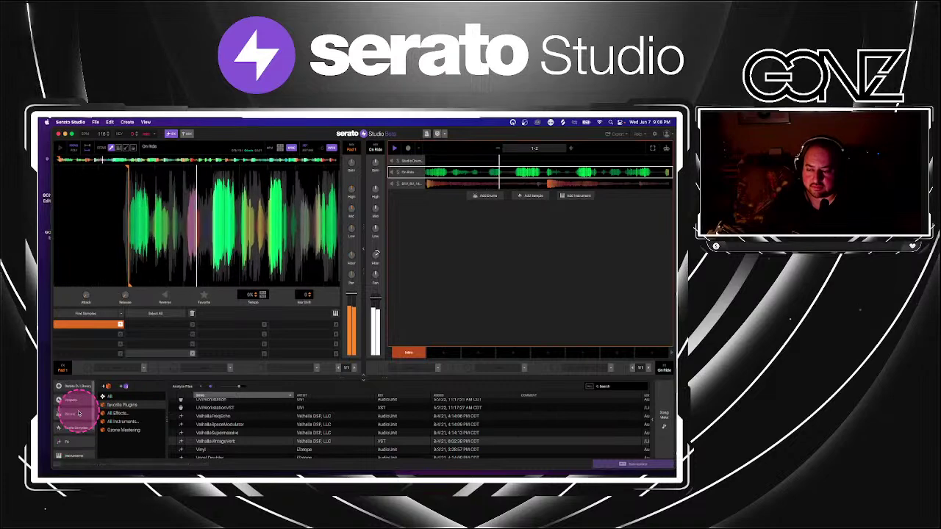
Switch the library to the Serato DJ library and open the Drum abuse crate.
click(77, 386)
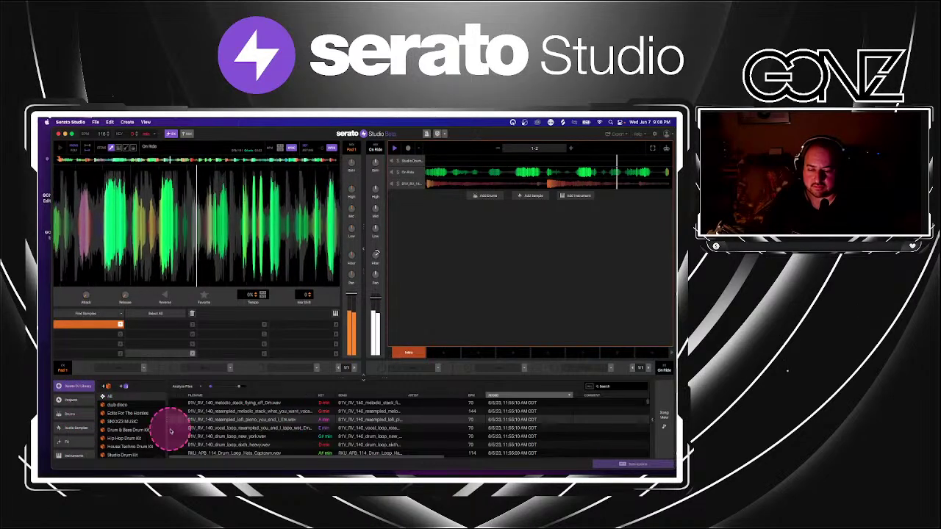
scroll(160, 430, down, 5)
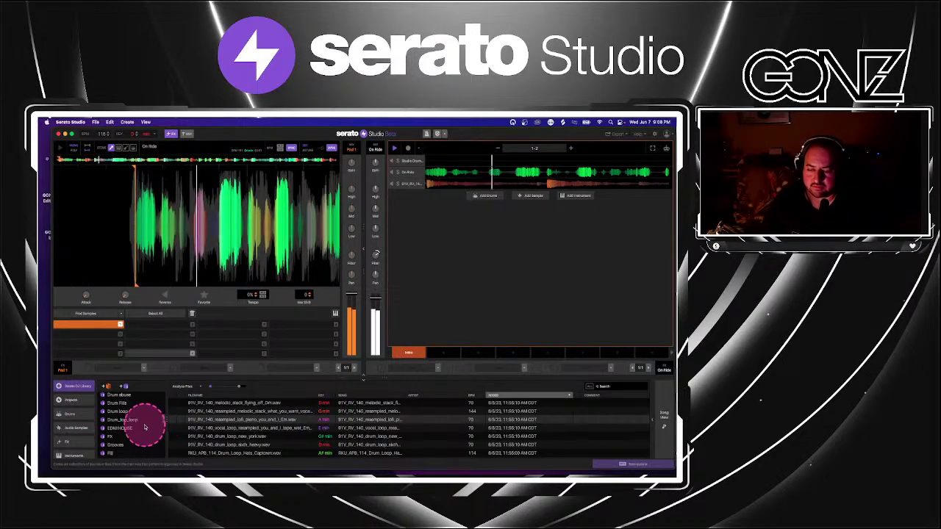
scroll(144, 425, up, 2)
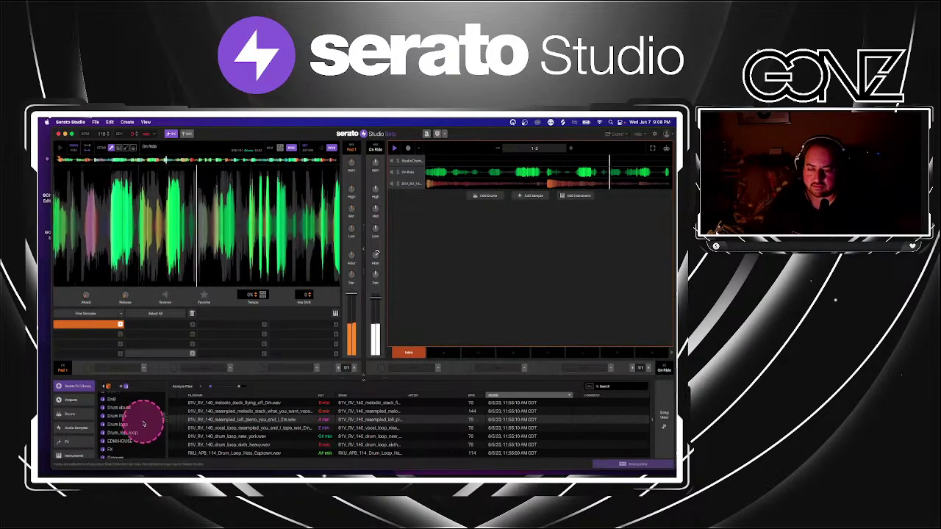
click(138, 409)
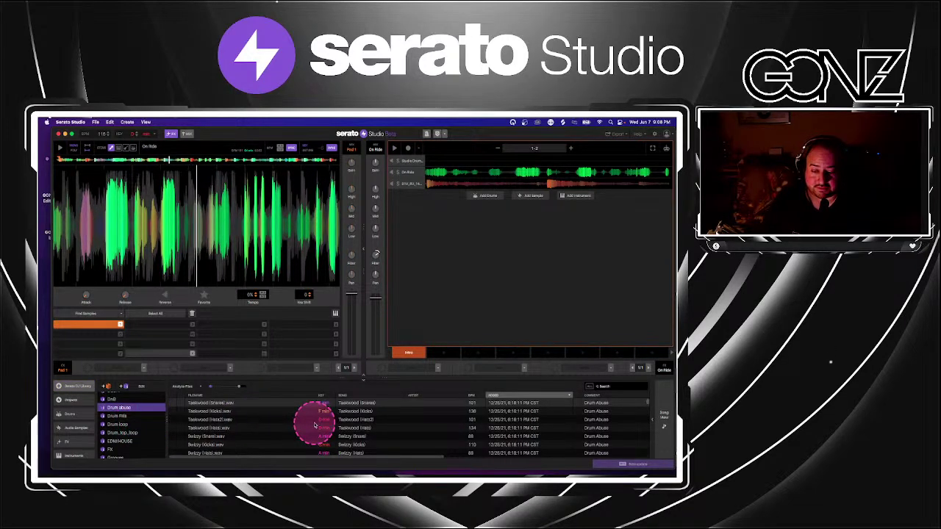
Find the Neighborhood (157 BPM) drum loop in the Drum abuse crate and load it into a new sample deck.
scroll(315, 425, down, 10)
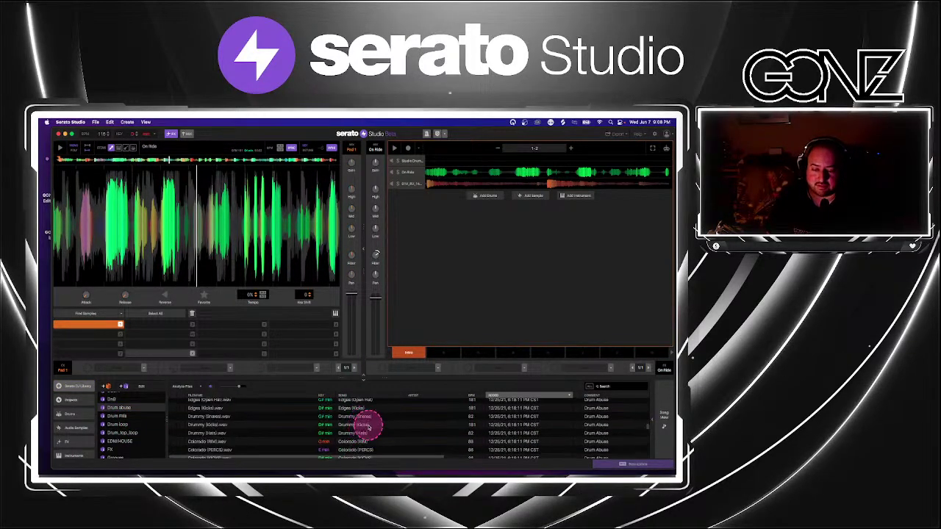
scroll(368, 426, down, 10)
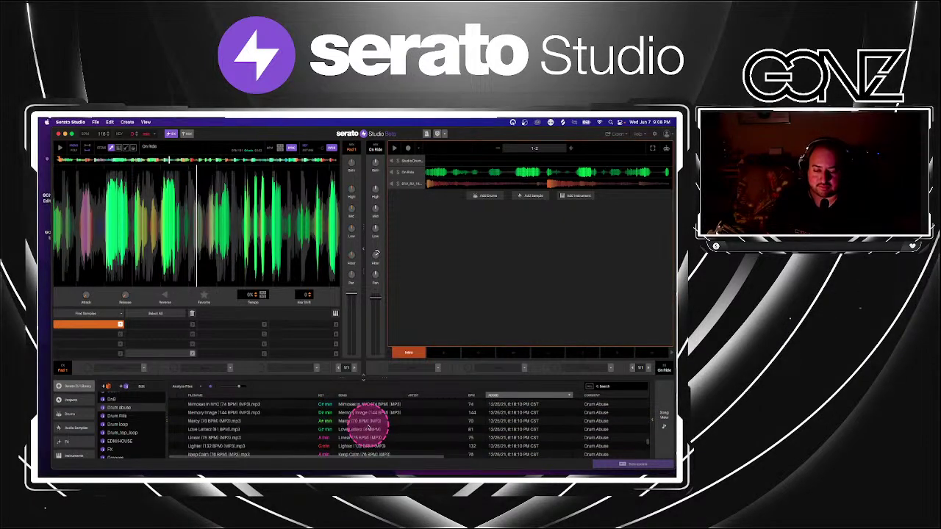
scroll(367, 427, up, 5)
click(367, 430)
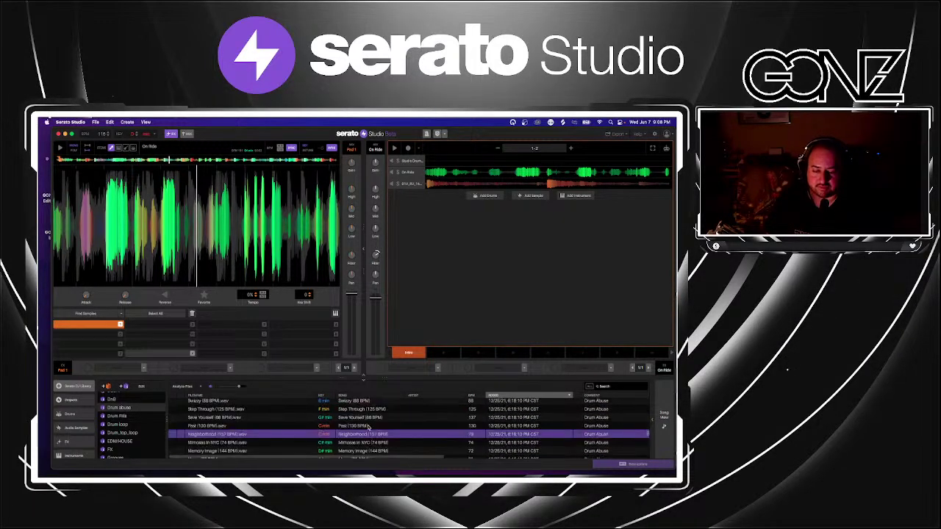
drag(368, 430, 289, 266)
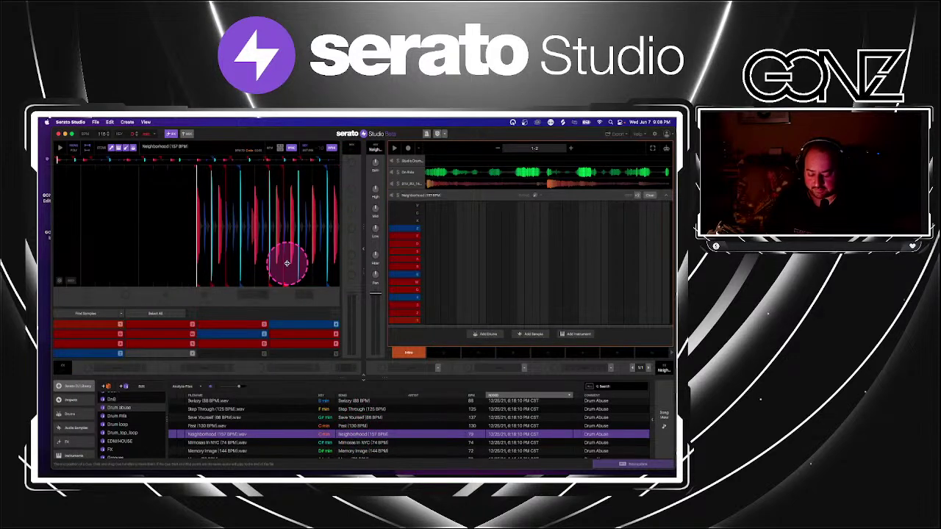
Audition the Neighborhood loop and place a hit for its first pad on the first sequencer step.
click(293, 272)
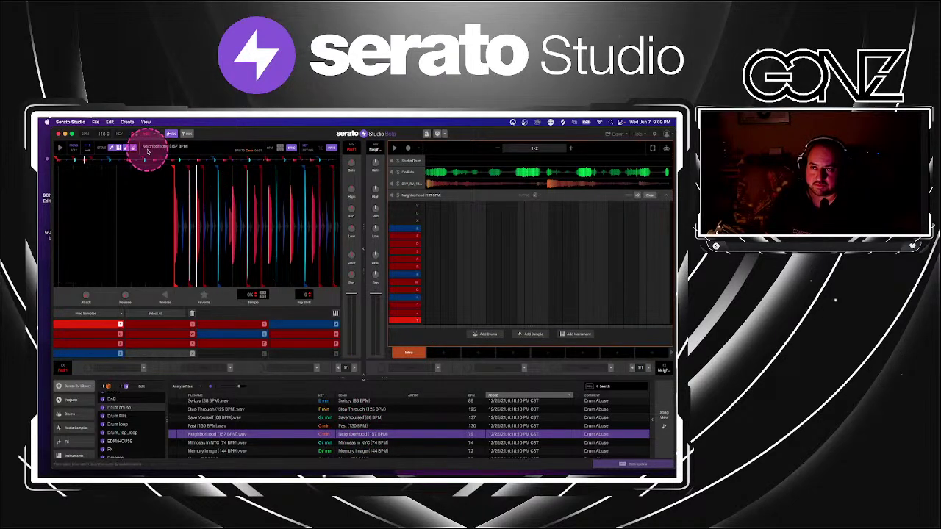
key(space)
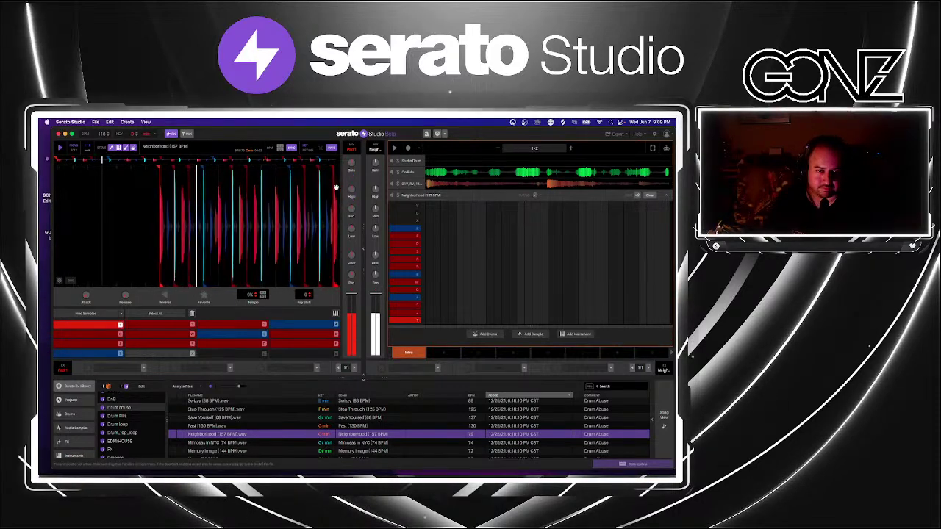
click(327, 210)
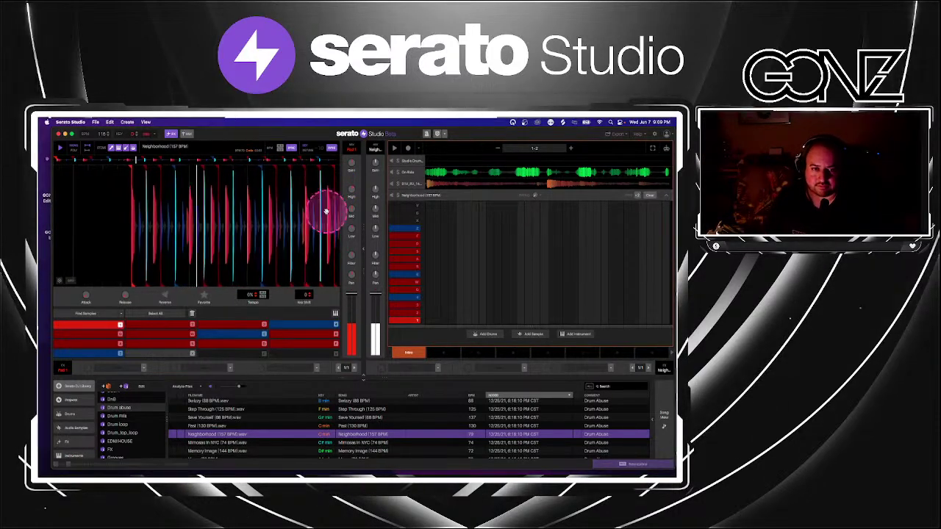
click(447, 294)
click(426, 321)
click(440, 269)
click(121, 151)
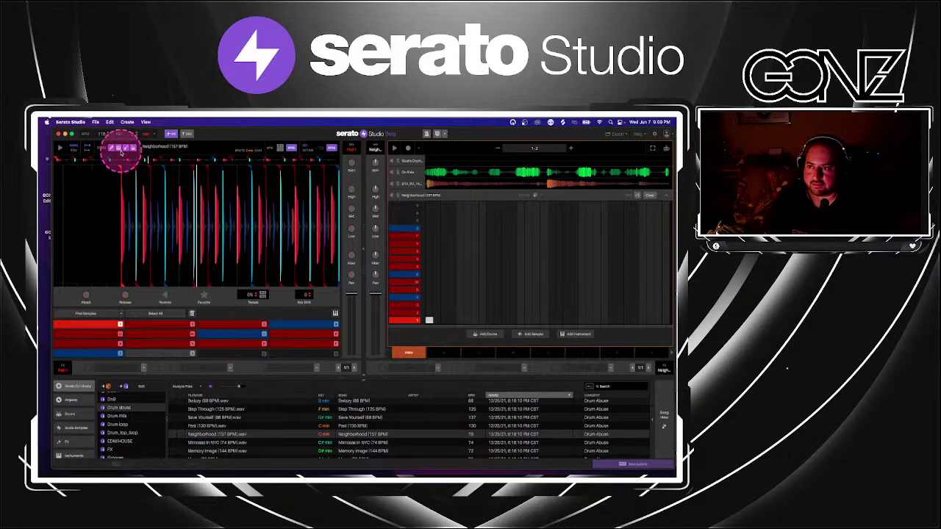
click(87, 150)
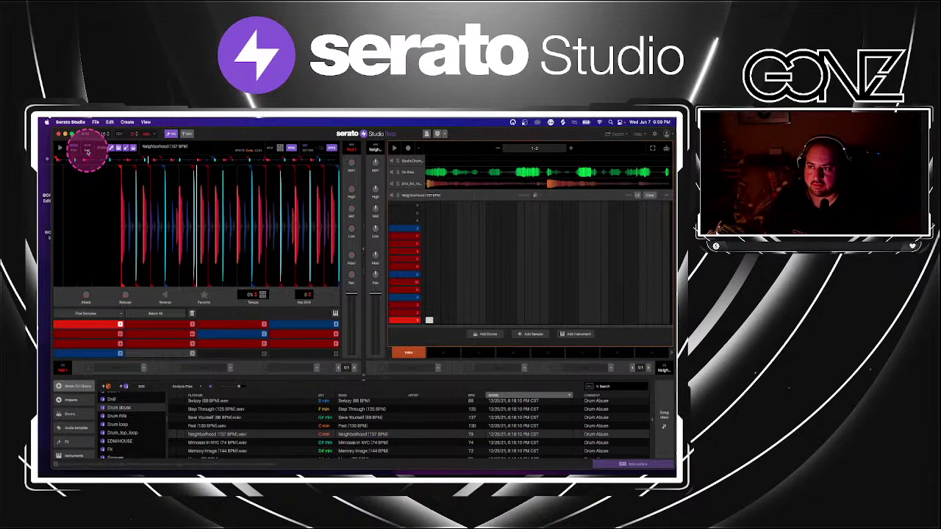
Play the beat and try out the filter on the Neighborhood deck.
click(378, 276)
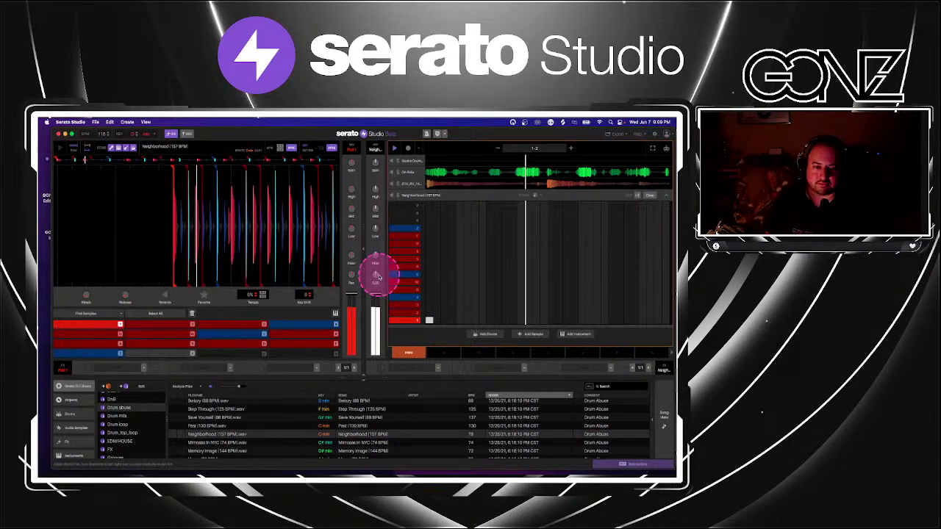
click(376, 254)
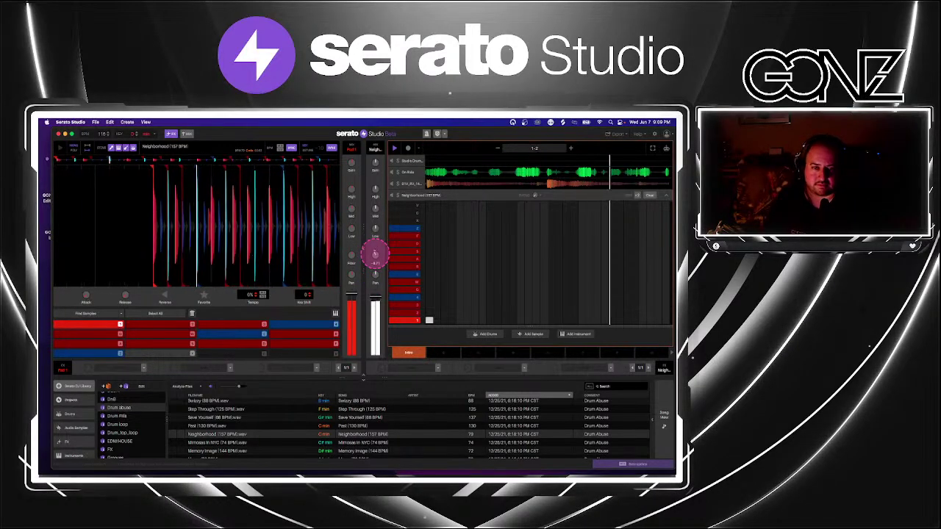
drag(375, 255, 376, 254)
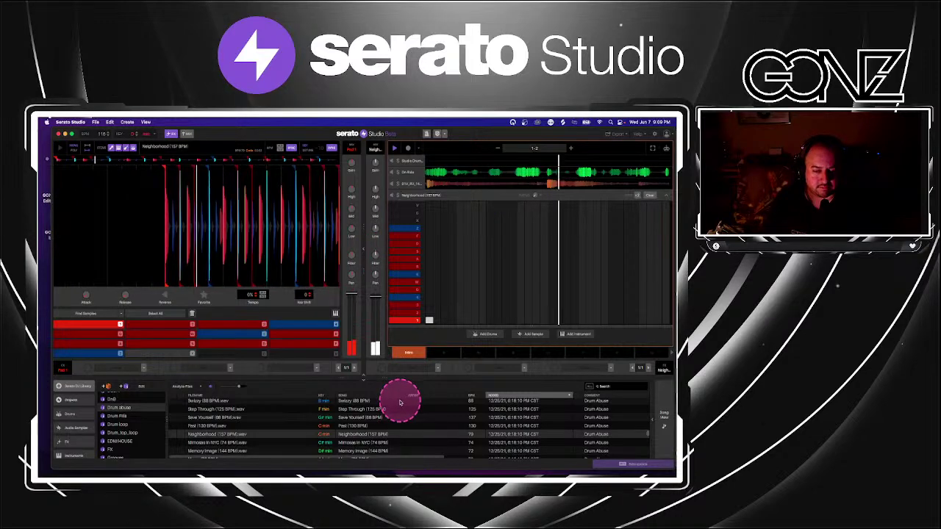
Look through the Drum abuse crate for another drum loop and replace Neighborhood with Da Chronic in the deck.
drag(399, 402, 383, 434)
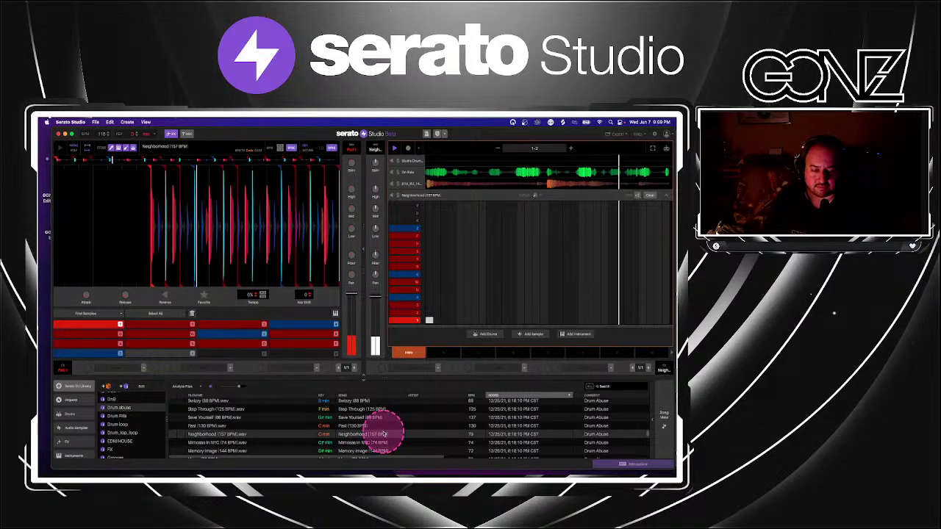
scroll(383, 435, down, 3)
click(361, 423)
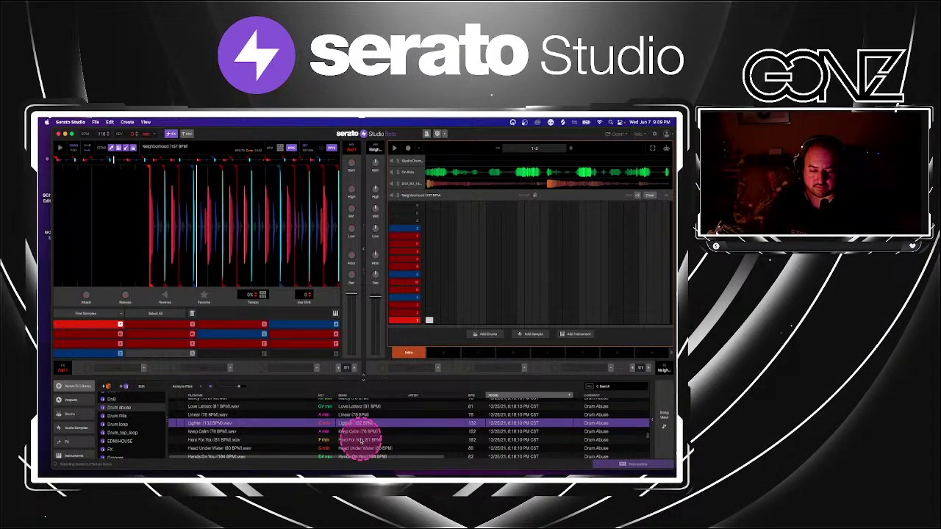
scroll(364, 433, down, 3)
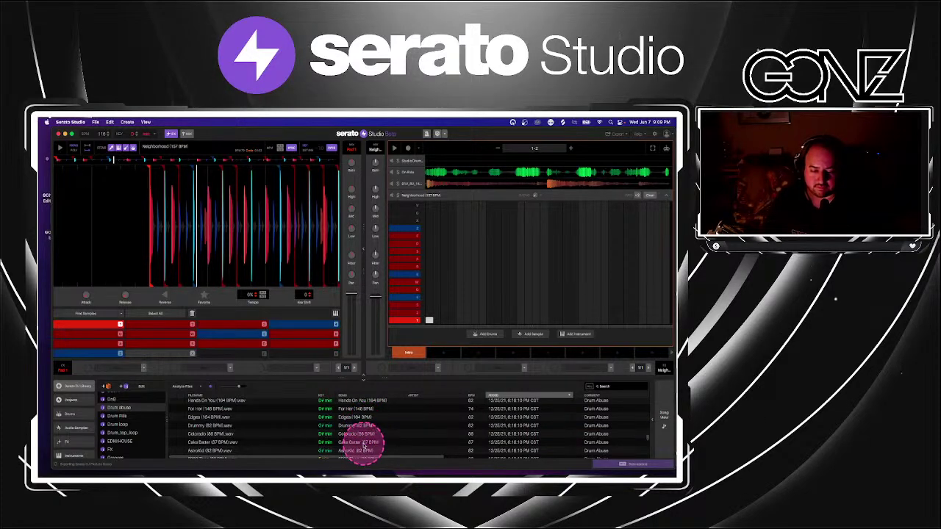
scroll(363, 447, up, 3)
scroll(363, 446, down, 3)
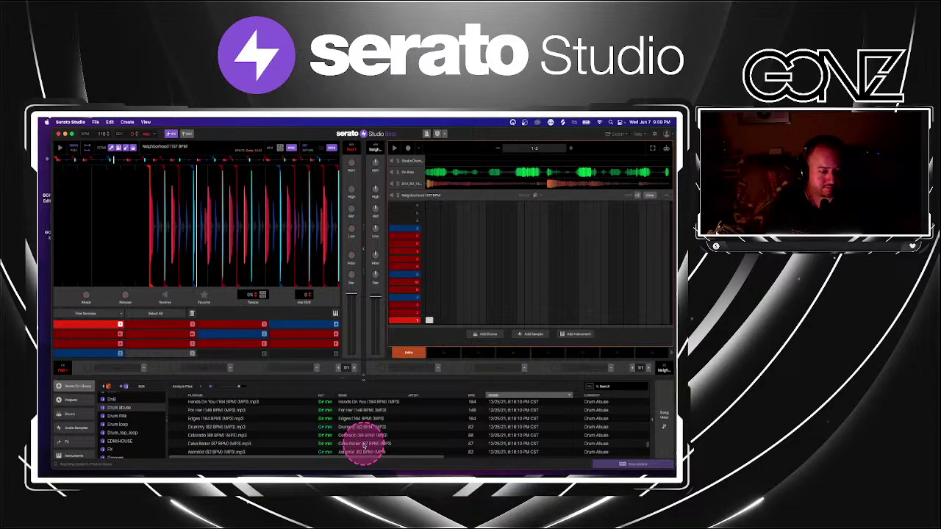
scroll(363, 447, down, 3)
click(363, 448)
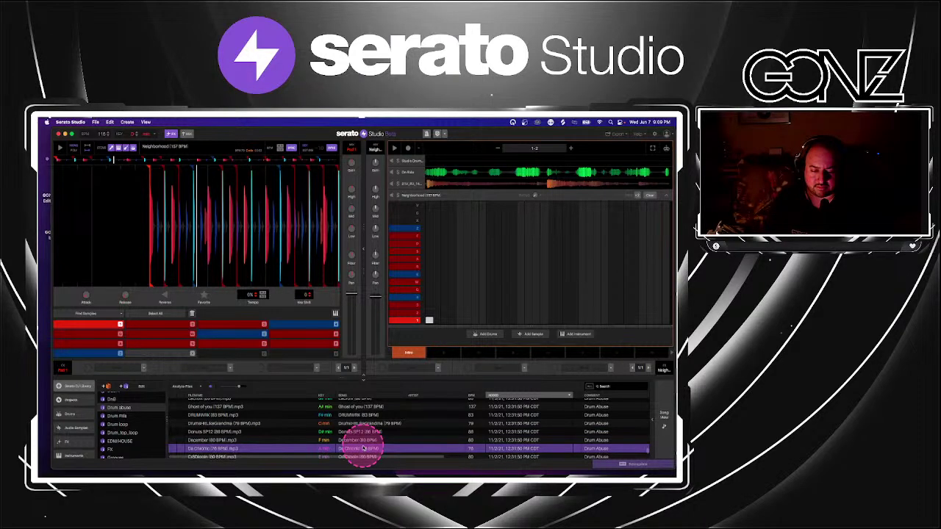
drag(363, 448, 489, 279)
Play the beat with the Da Chronic drums and turn up the gain on that deck.
click(302, 151)
key(space)
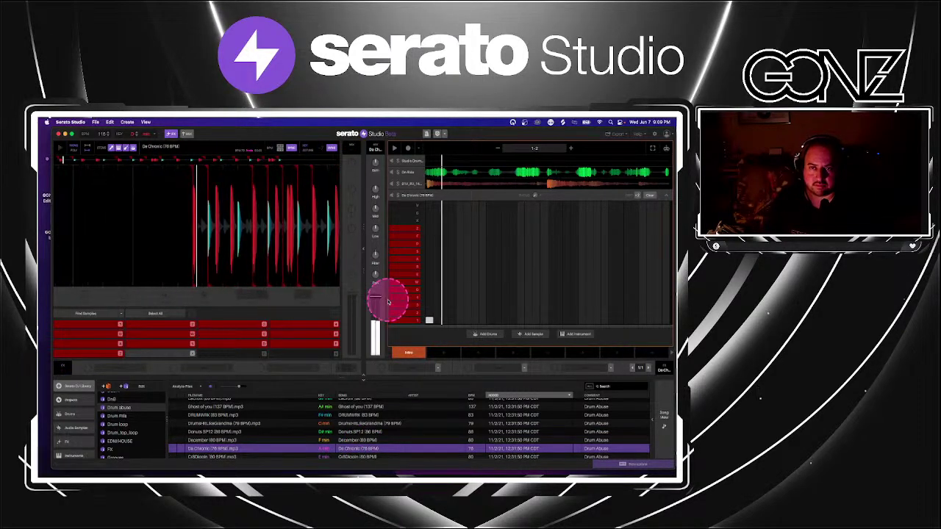
click(378, 166)
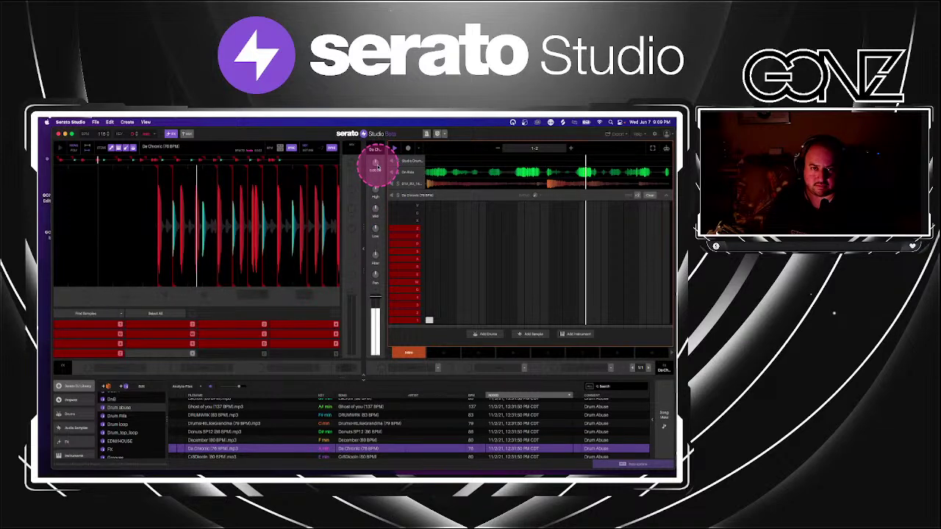
click(403, 257)
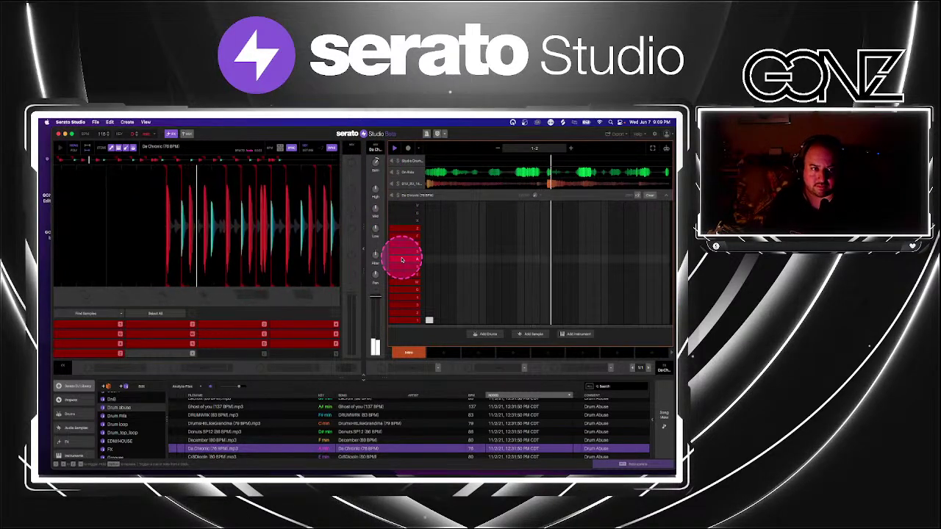
Open the On Ride deck, adjust its filter, and clear its sequenced note.
click(449, 171)
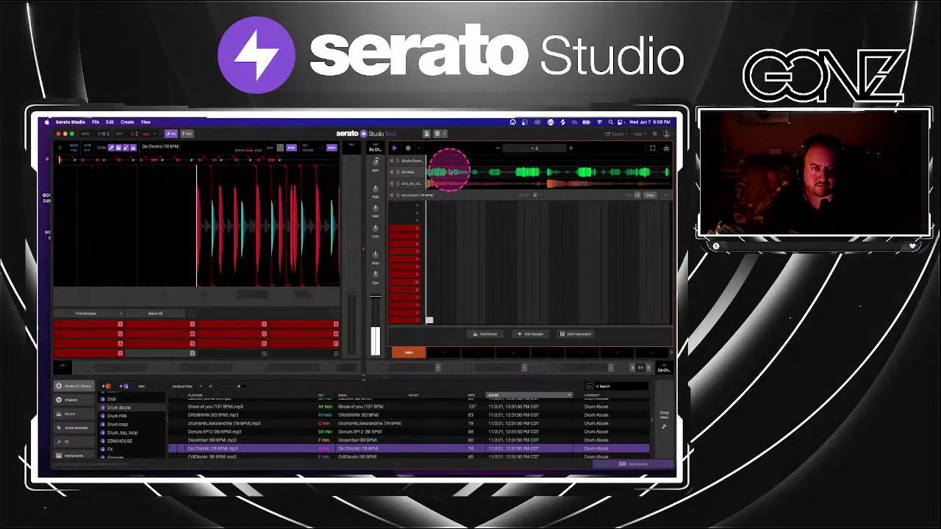
click(449, 171)
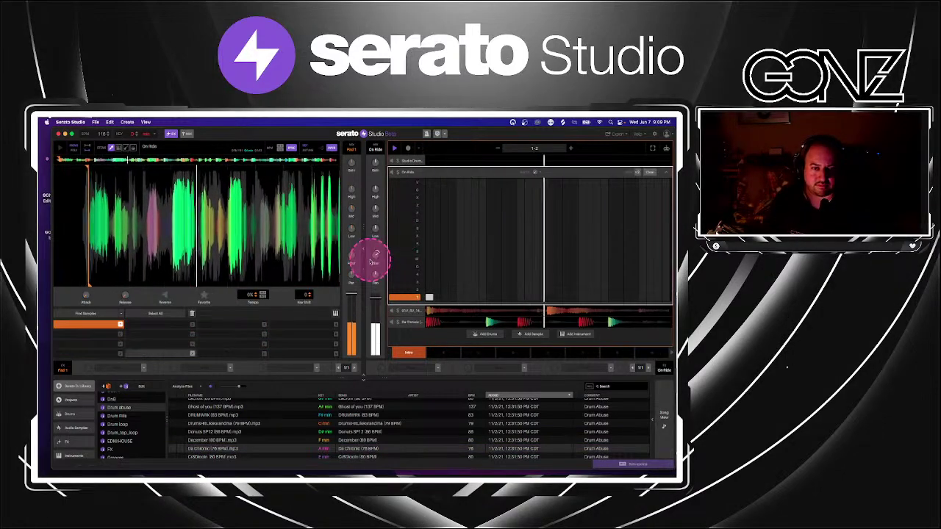
mouse_move(373, 261)
mouse_down()
mouse_move(431, 346)
mouse_move(420, 301)
mouse_move(390, 256)
mouse_move(380, 262)
mouse_up()
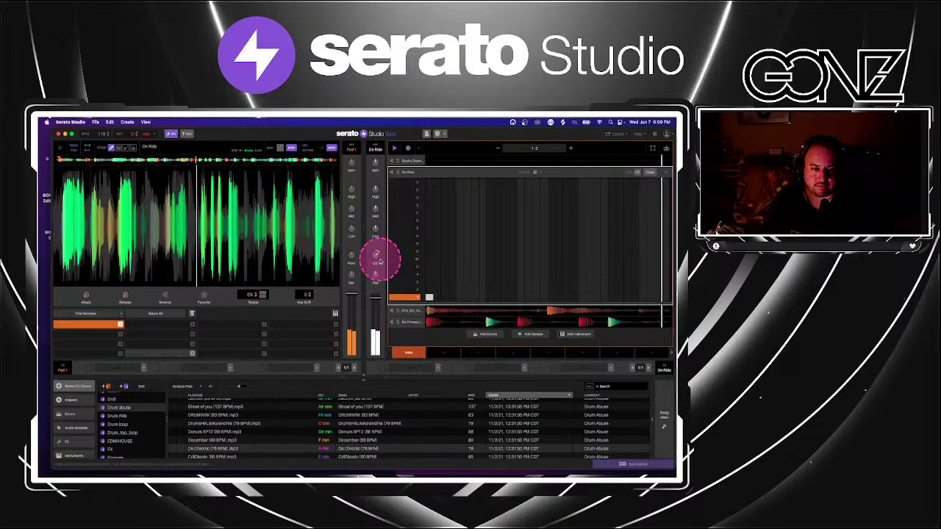
click(416, 349)
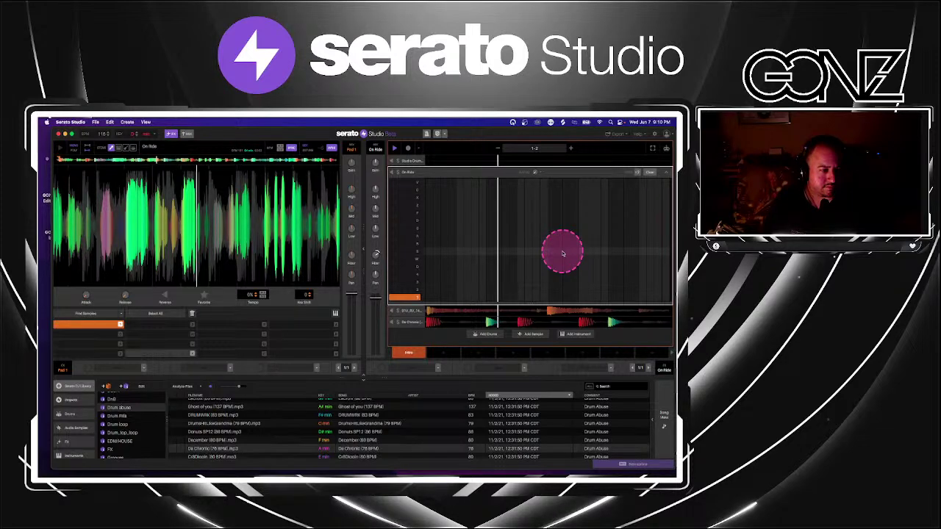
click(650, 172)
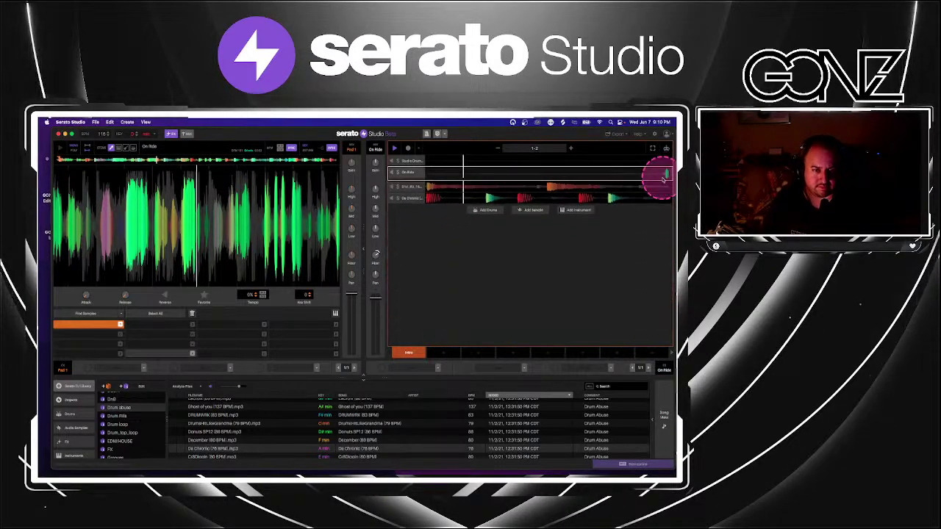
Audition the pads of the Da Chronic deck, set the tempo to 108 BPM, and collapse its sequencer.
click(449, 196)
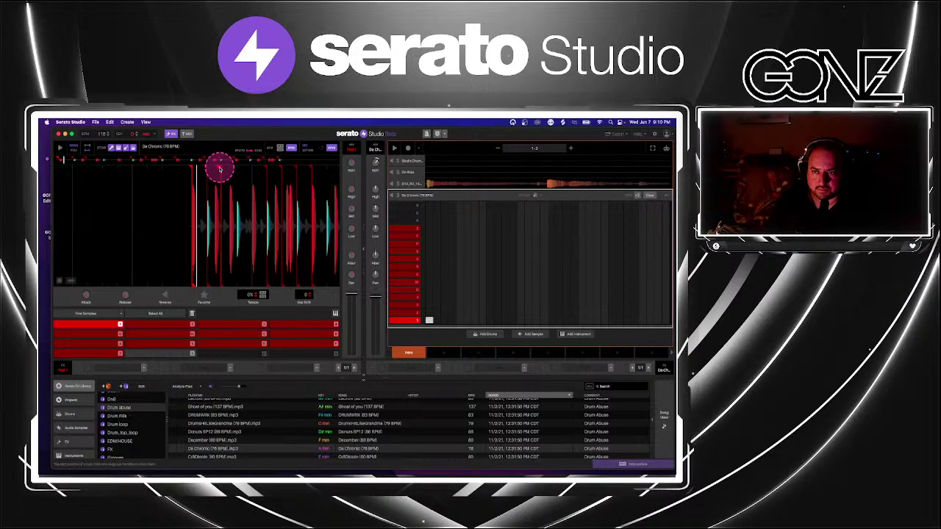
key(2)
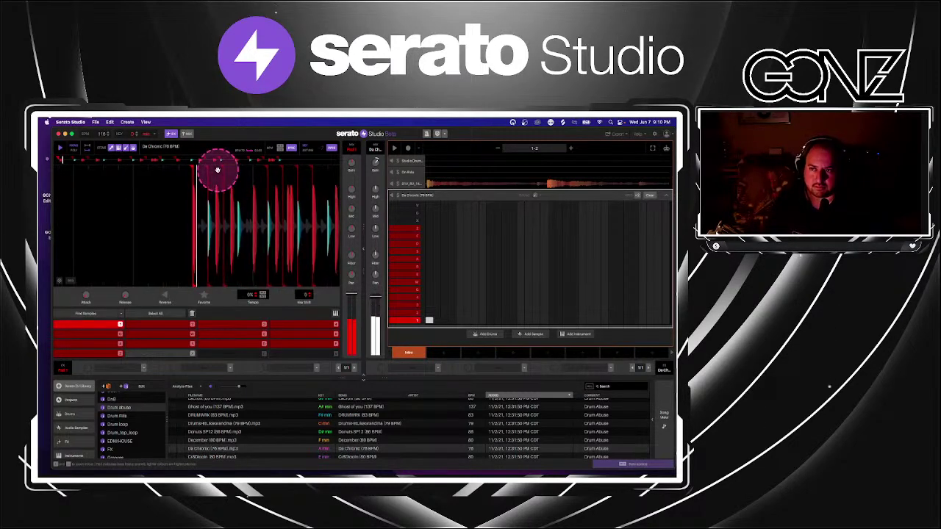
key(3)
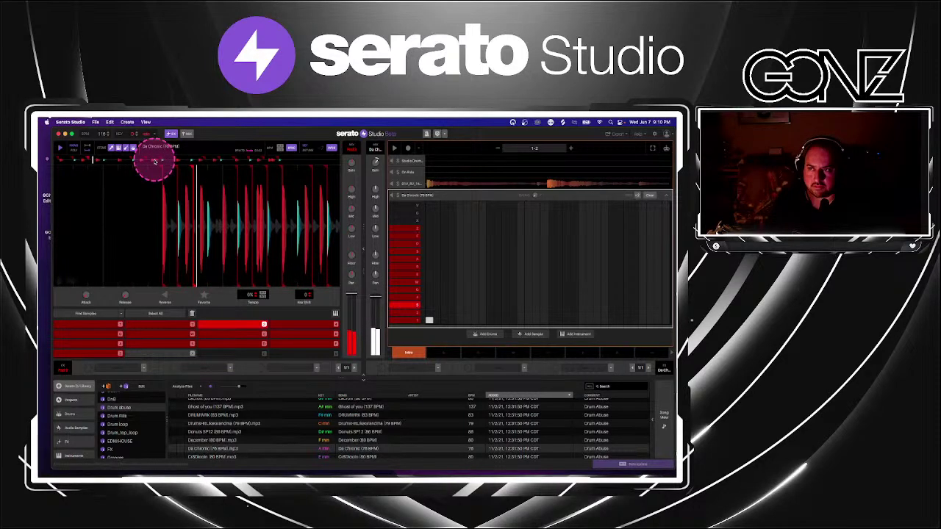
key(1)
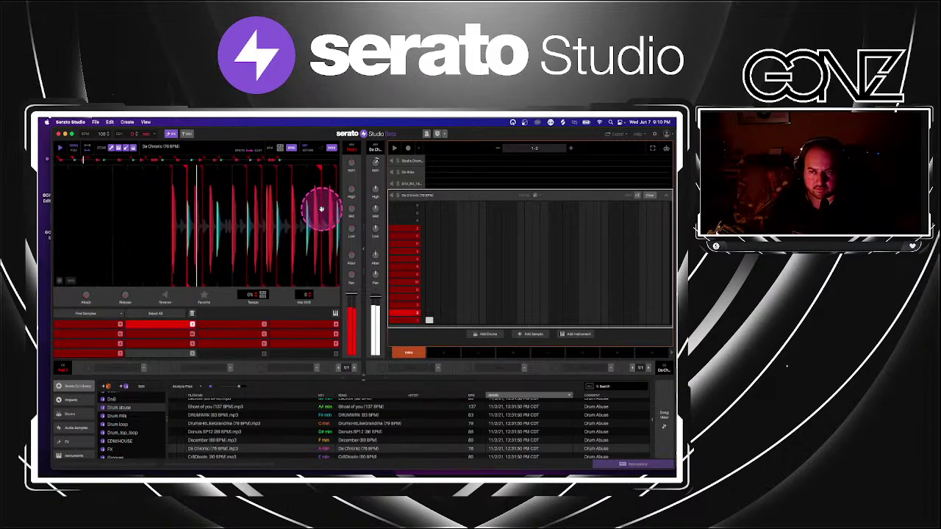
key(1)
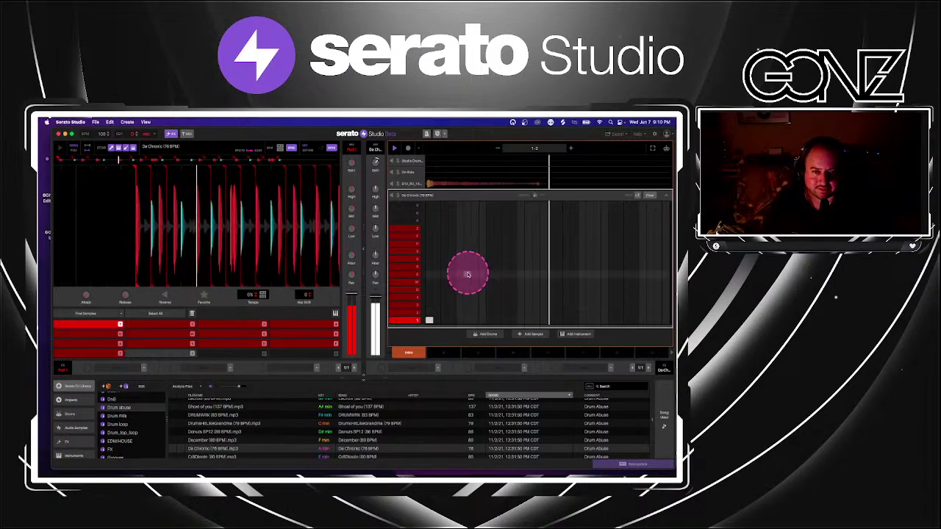
click(667, 198)
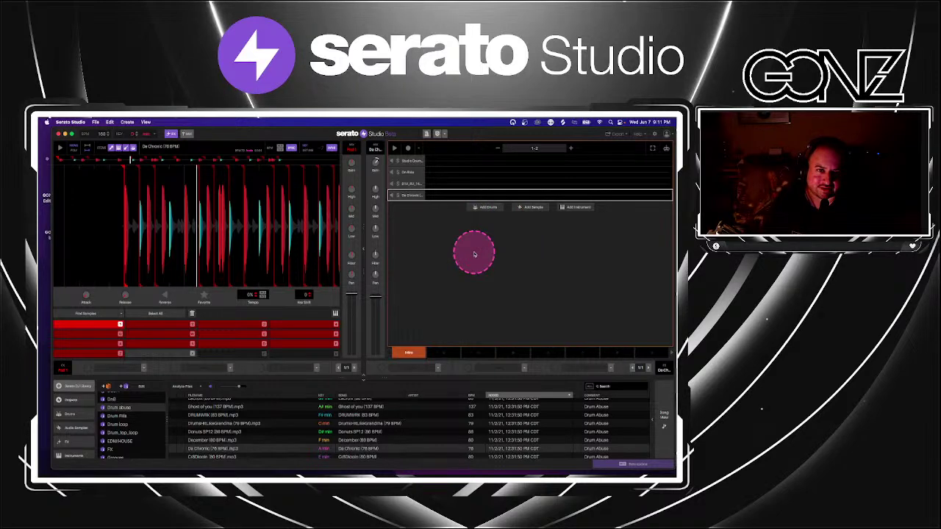
Remove the Da Chronic deck and collapse the sequencer of the lofi piano deck.
click(445, 193)
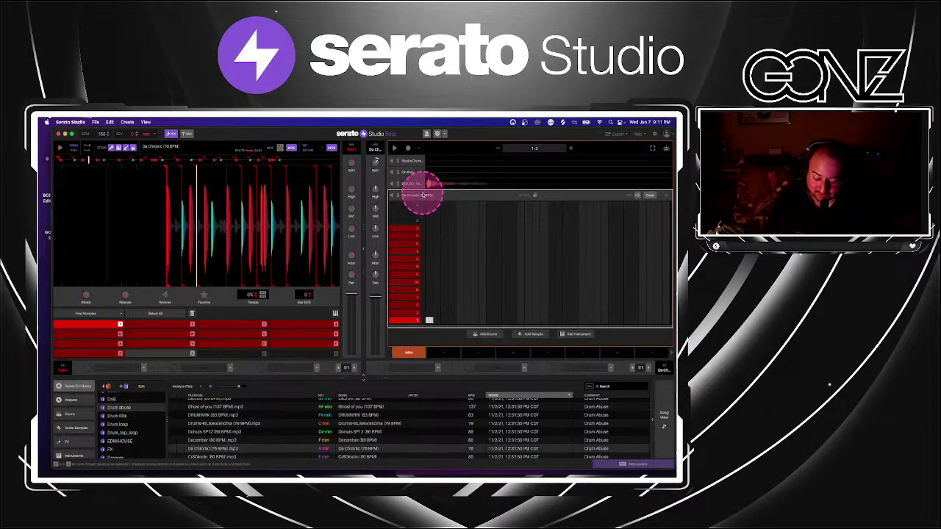
click(421, 183)
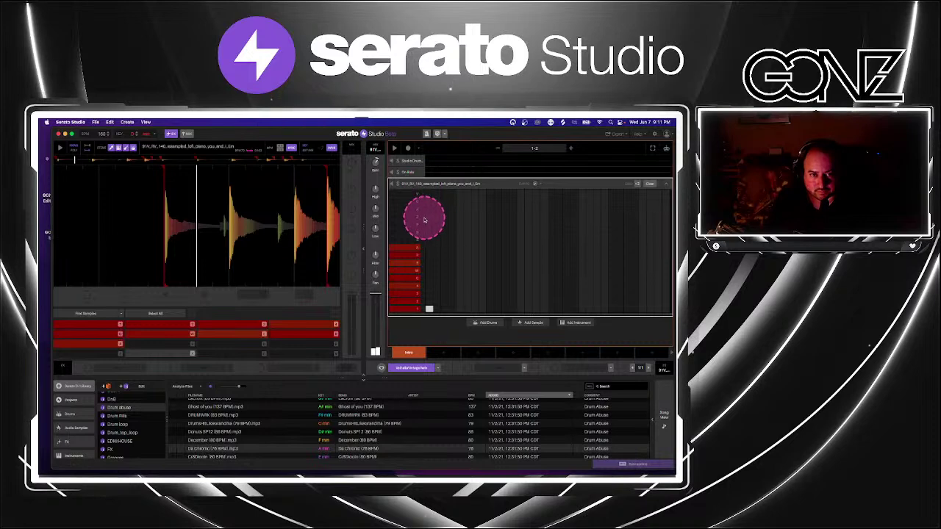
click(665, 184)
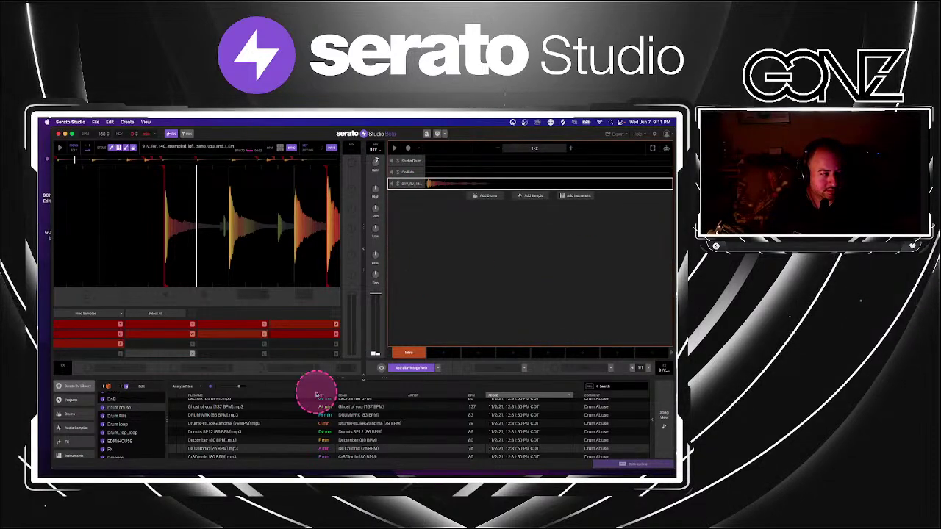
Audition loops in the All Splice crate and load BOS_ADJ_174_HiHat_Loop_Classic into a new sample deck.
scroll(131, 430, up, 5)
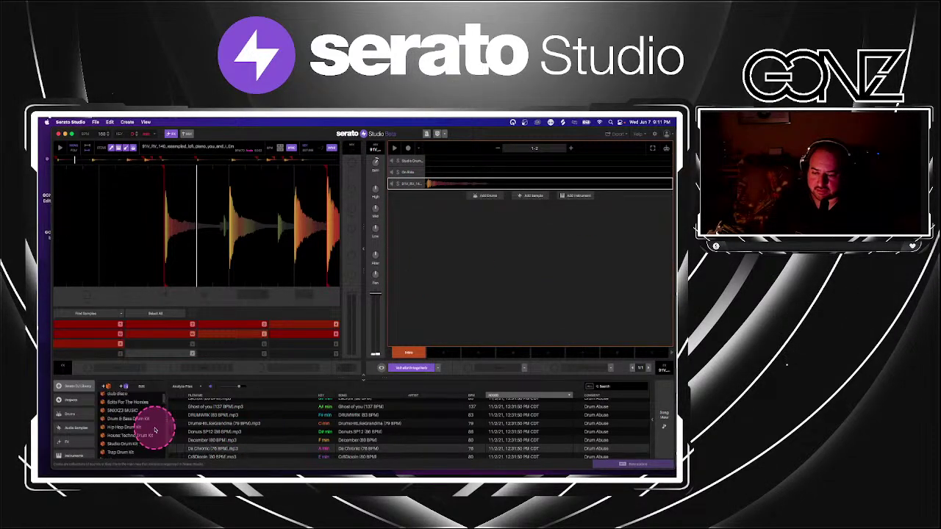
scroll(154, 430, down, 3)
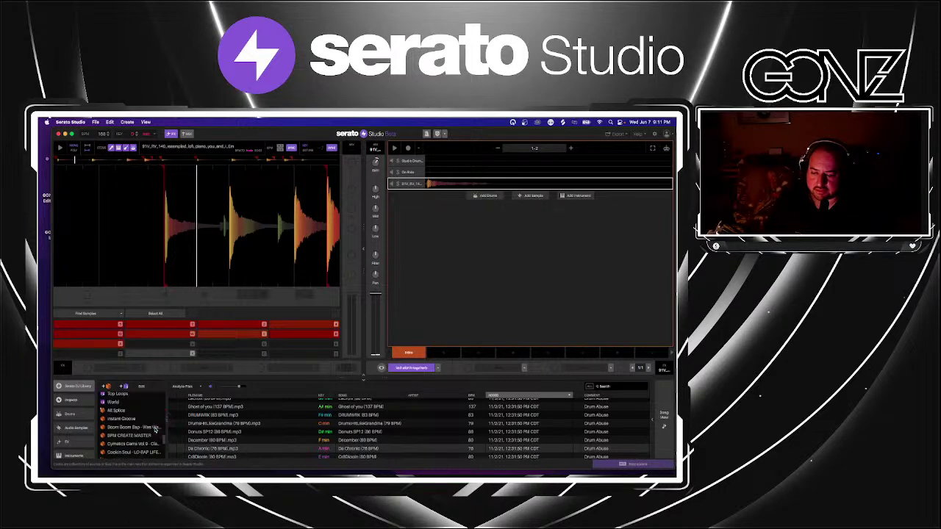
scroll(139, 428, down, 3)
click(130, 417)
click(311, 424)
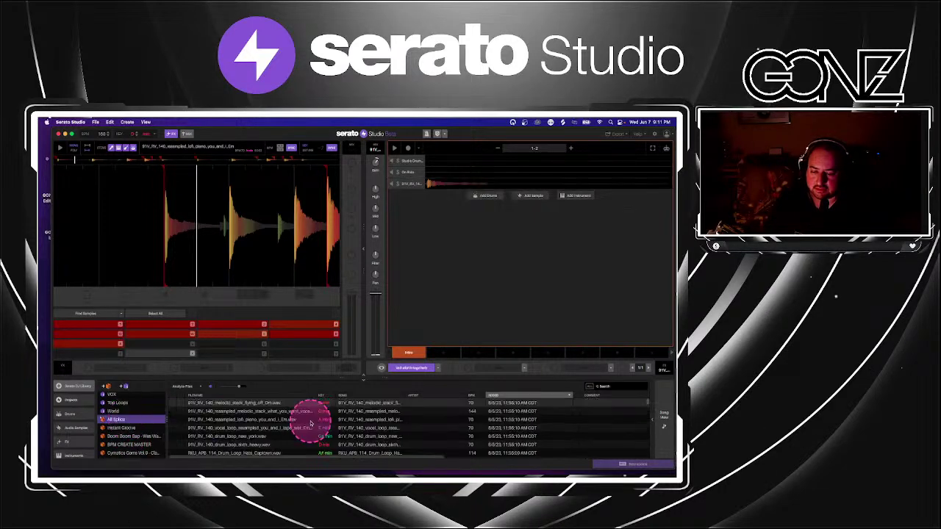
scroll(397, 416, down, 5)
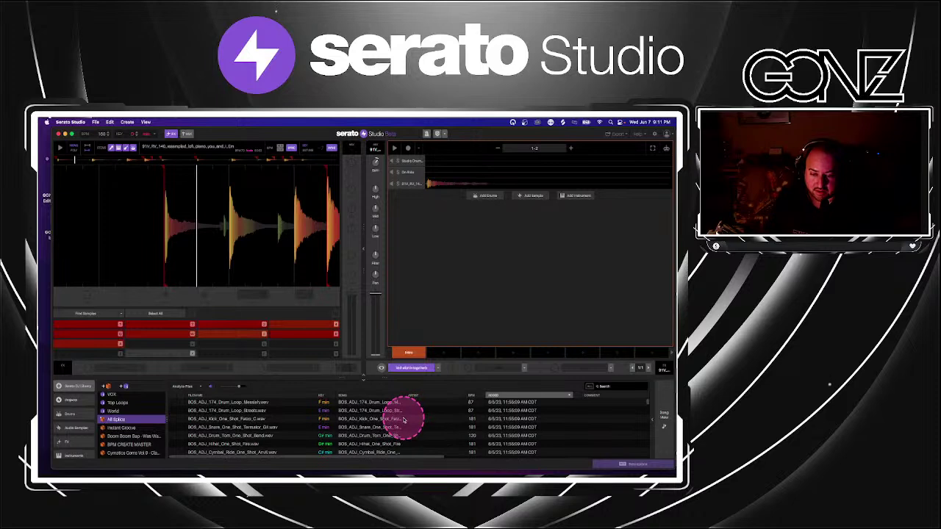
click(382, 418)
click(379, 411)
scroll(375, 419, up, 3)
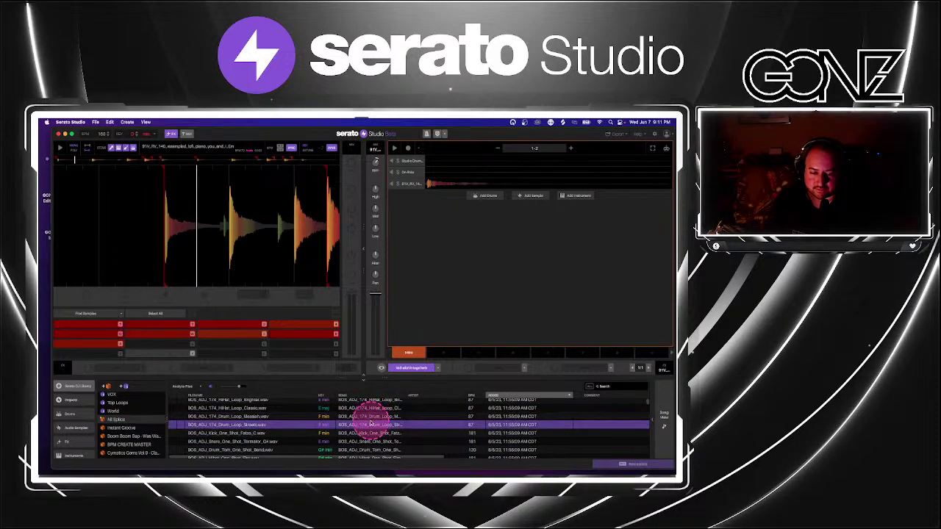
drag(371, 418, 441, 303)
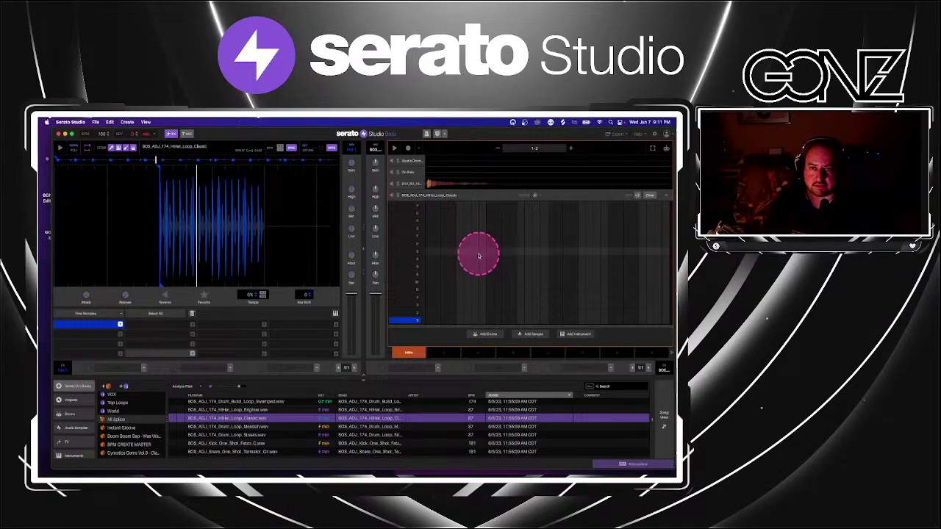
Sequence the Classic hi-hat loop's first pad on the first step, play the beat, and collapse its sequencer.
click(429, 320)
key(space)
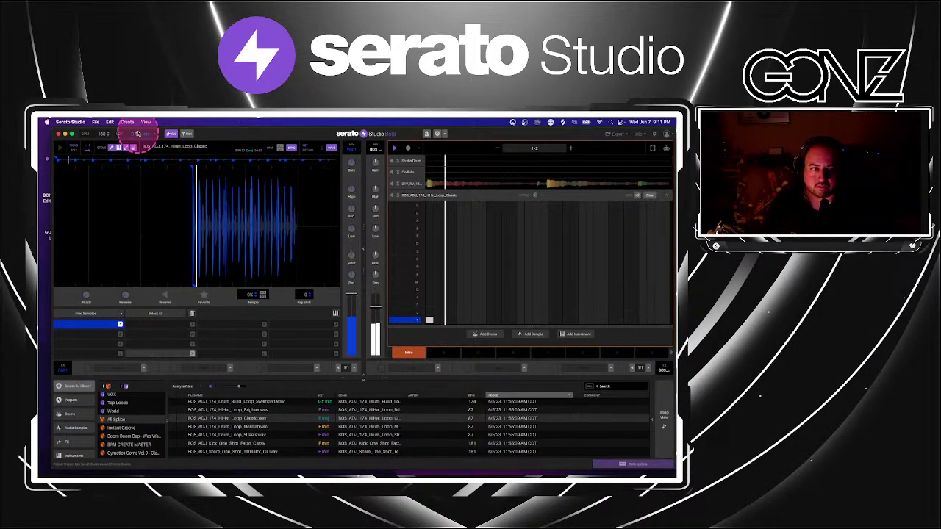
click(522, 151)
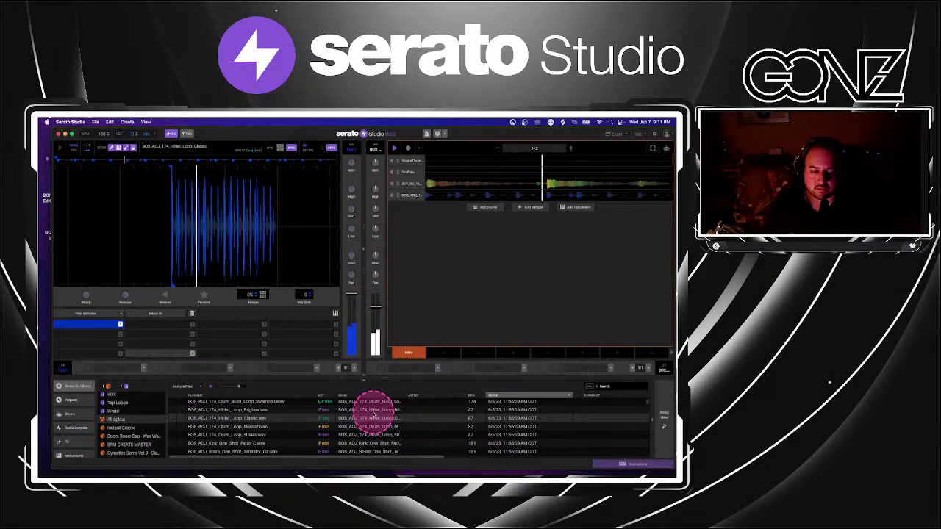
Add BOS_ADJ_174_HiHat_Loop_Brighter as a new deck with its first pad on the first step and play the beat.
drag(373, 413, 452, 331)
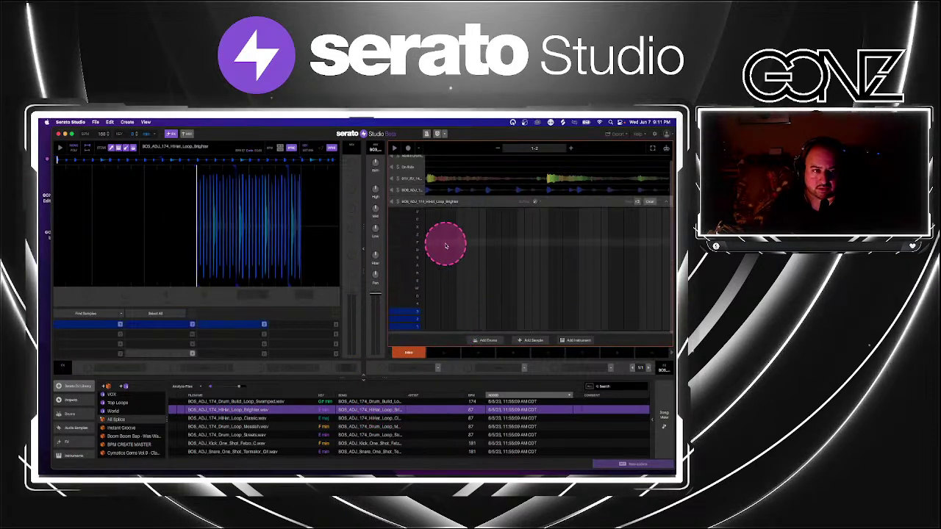
click(430, 328)
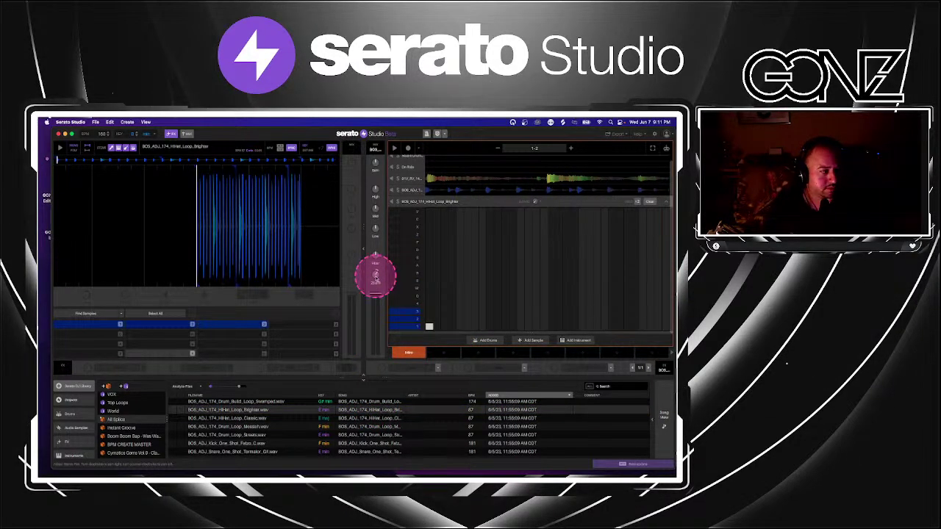
key(space)
Lower the volume of the Brighter hi-hat deck and collapse its sequencer.
click(96, 152)
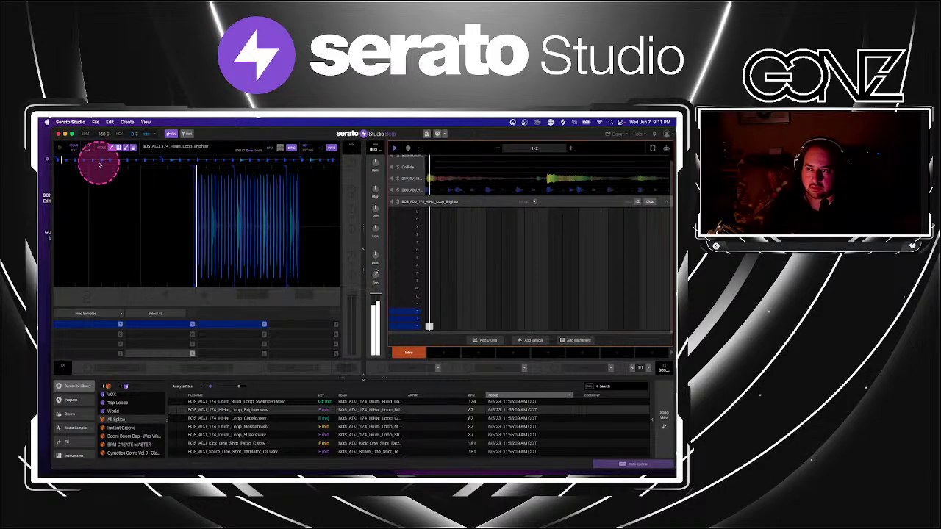
drag(373, 292, 375, 322)
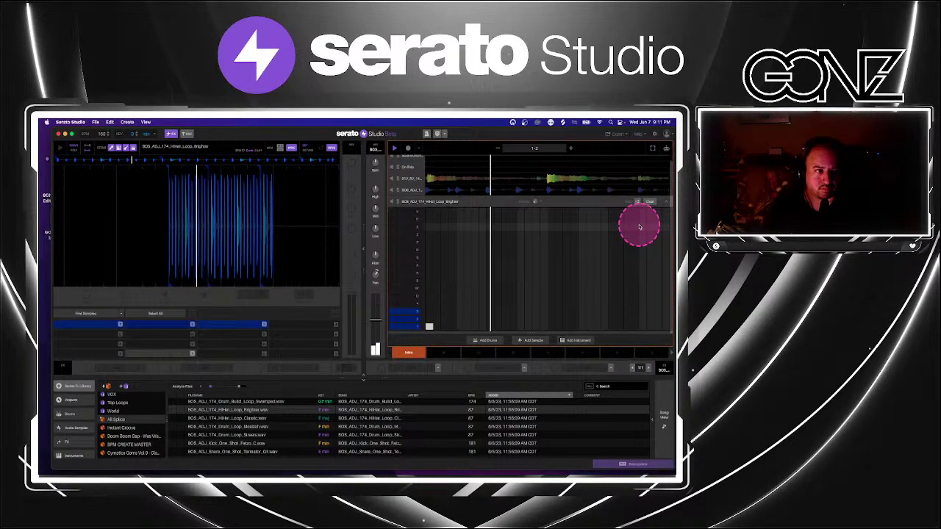
click(650, 202)
Audition drum breaks, kits and melodic samples in the All Splice crate to find another main sample.
scroll(300, 416, up, 1)
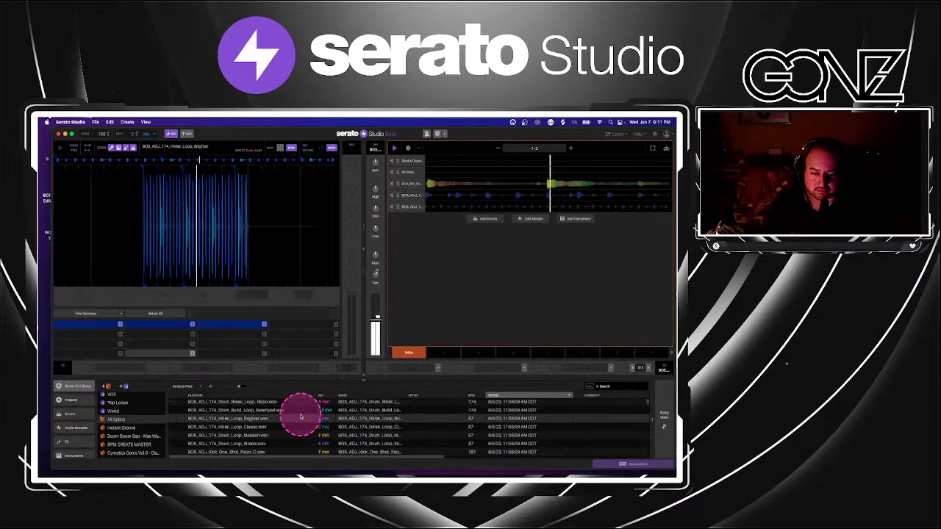
scroll(300, 416, up, 2)
click(353, 435)
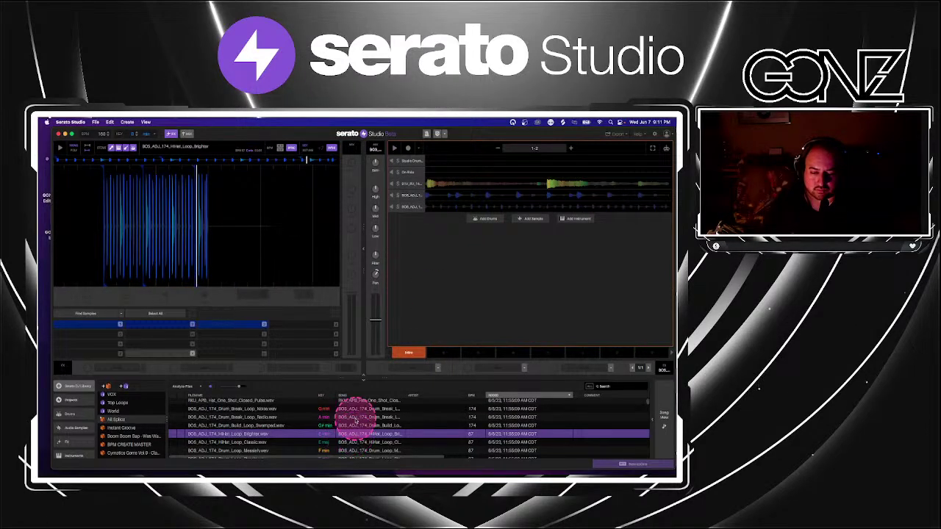
click(357, 409)
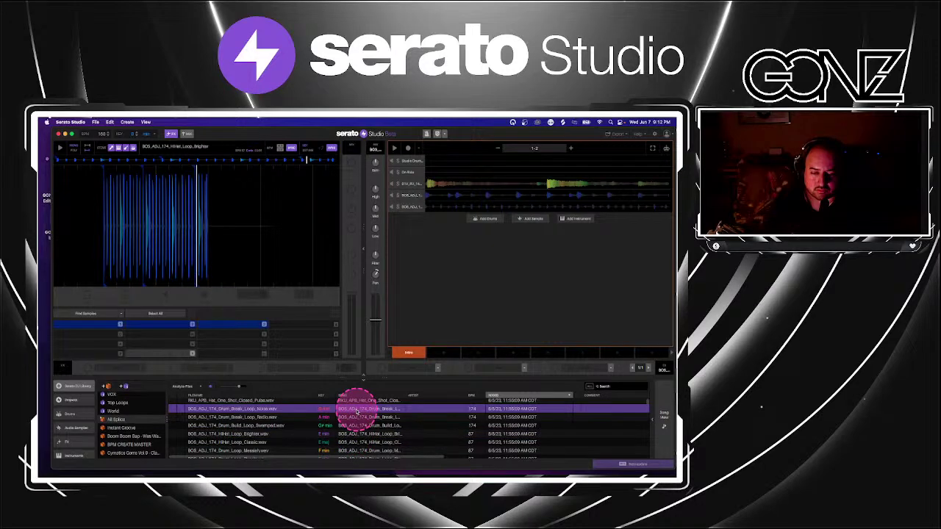
scroll(357, 412, down, 2)
click(357, 417)
scroll(357, 417, down, 2)
click(358, 417)
scroll(358, 417, down, 2)
click(358, 418)
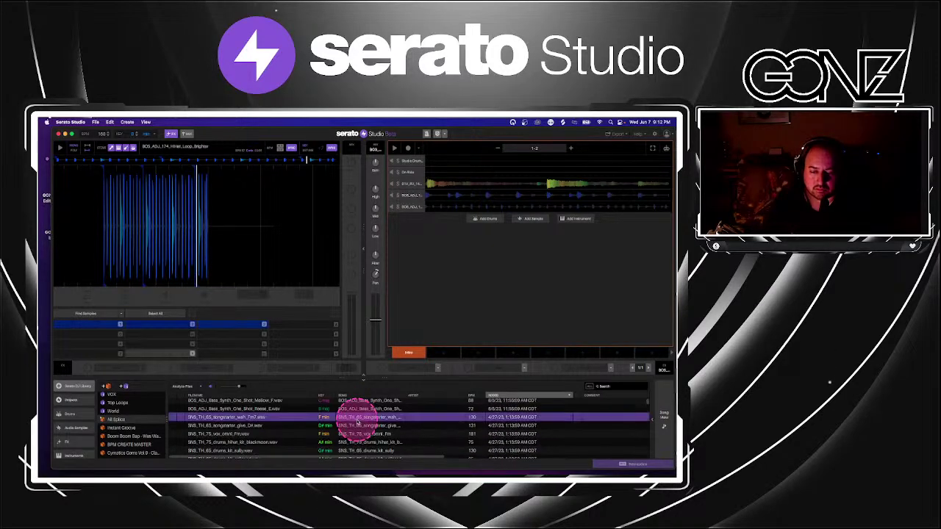
scroll(357, 421, down, 3)
click(357, 421)
scroll(358, 421, down, 3)
click(357, 421)
scroll(358, 421, down, 3)
click(358, 422)
scroll(358, 422, down, 3)
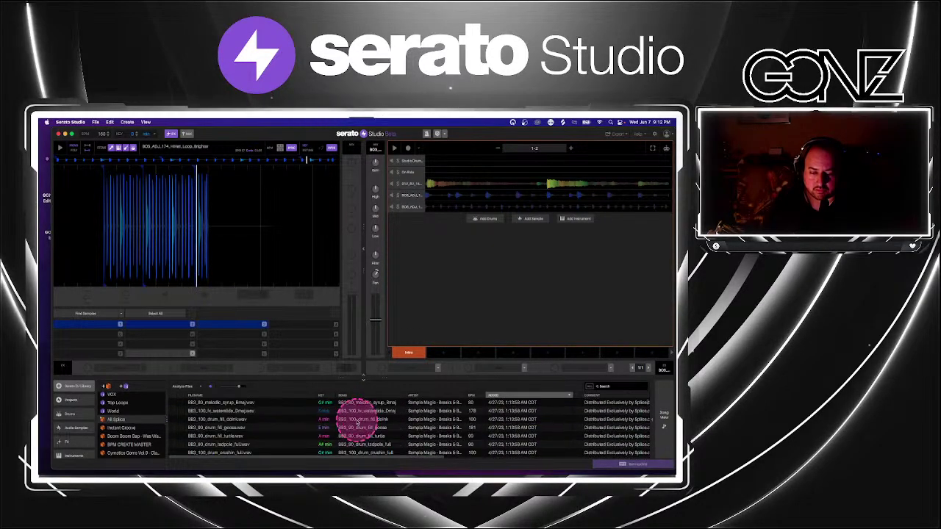
click(357, 421)
scroll(358, 421, down, 3)
Replace the lofi piano sample in its deck with BB3_80_kit_giraffe_full_Fmaj and play the beat.
click(358, 422)
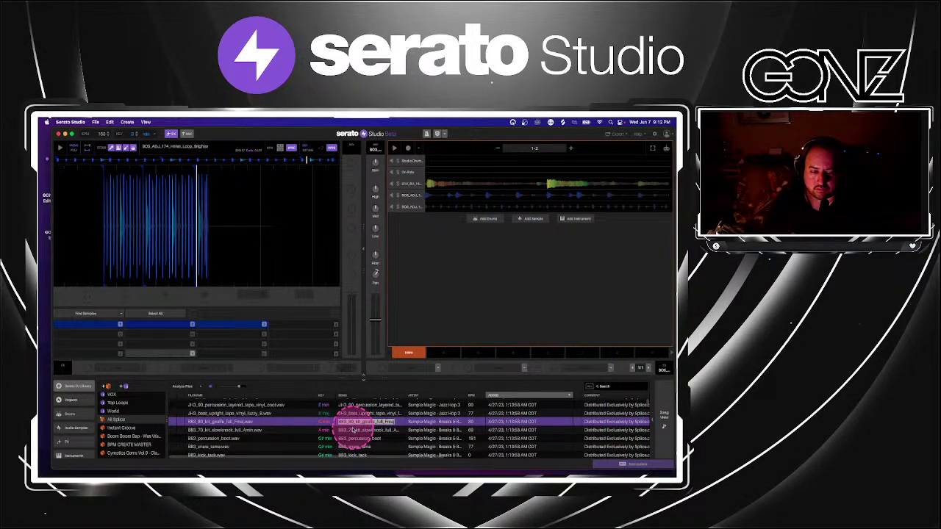
double_click(352, 425)
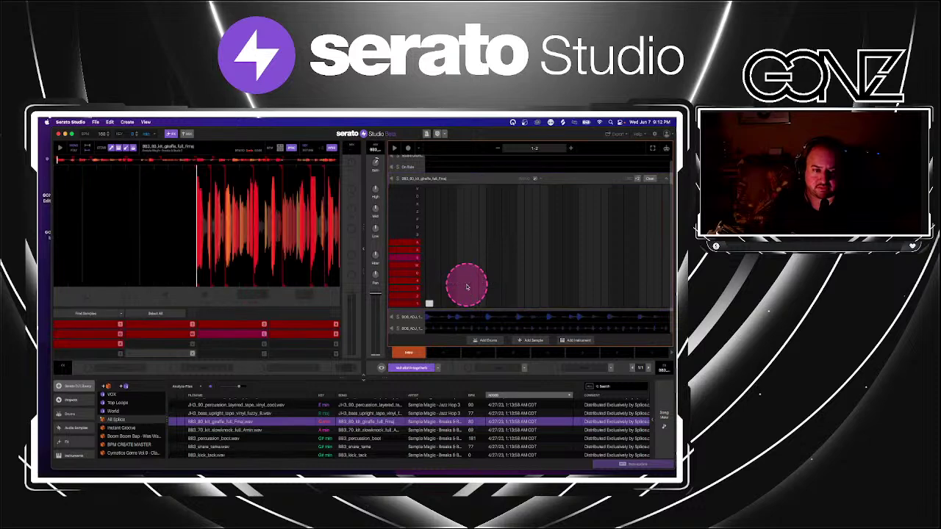
key(space)
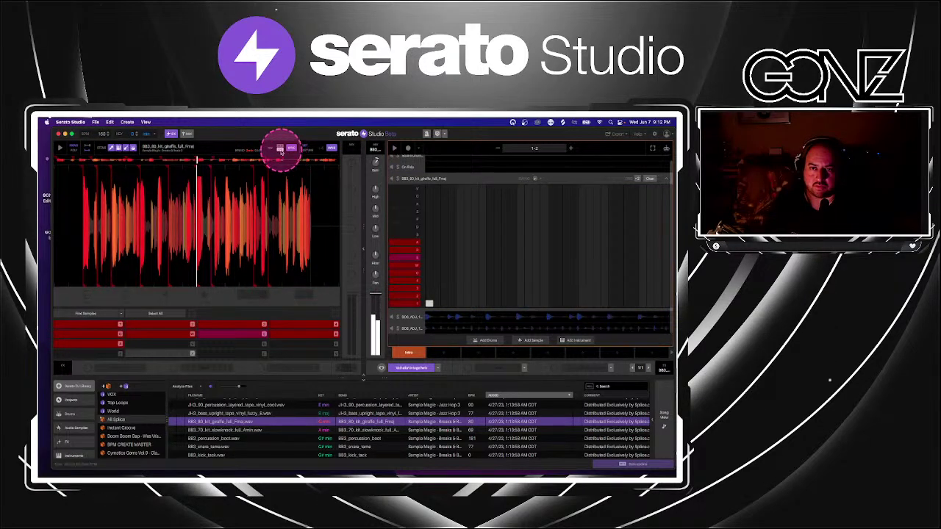
View the ValhallaVintageVerb settings on the giraffe kit deck and close the plugin window.
click(398, 376)
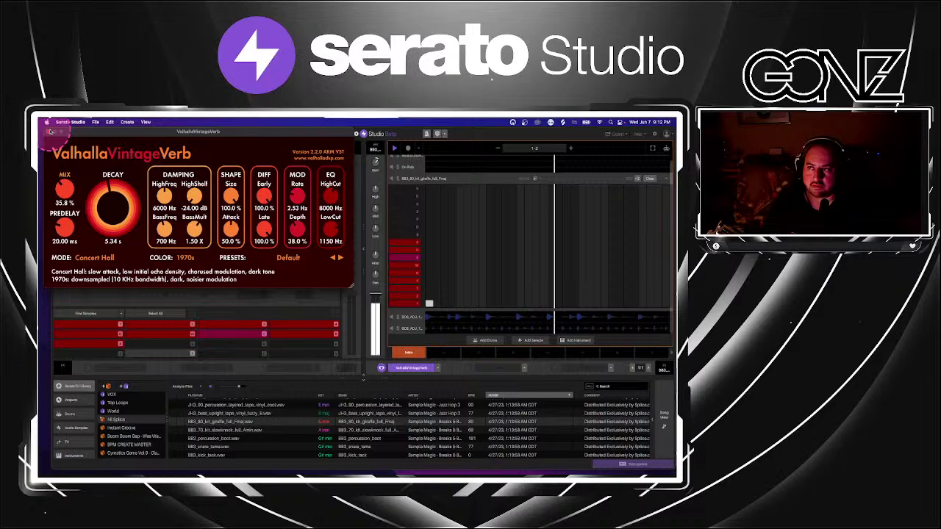
click(49, 132)
click(281, 150)
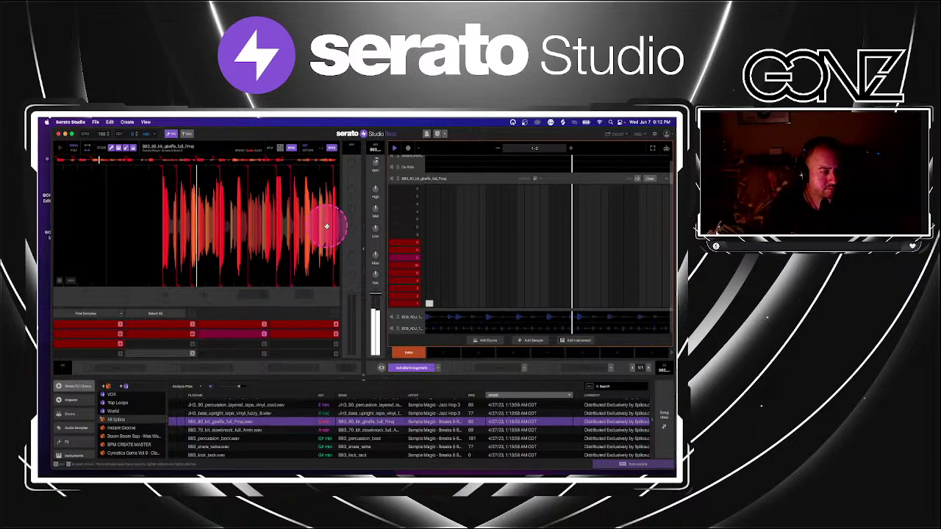
Extend the scene with bars 3-4, sequence the giraffe kit's first pad at their start, and collapse its sequencer.
click(569, 147)
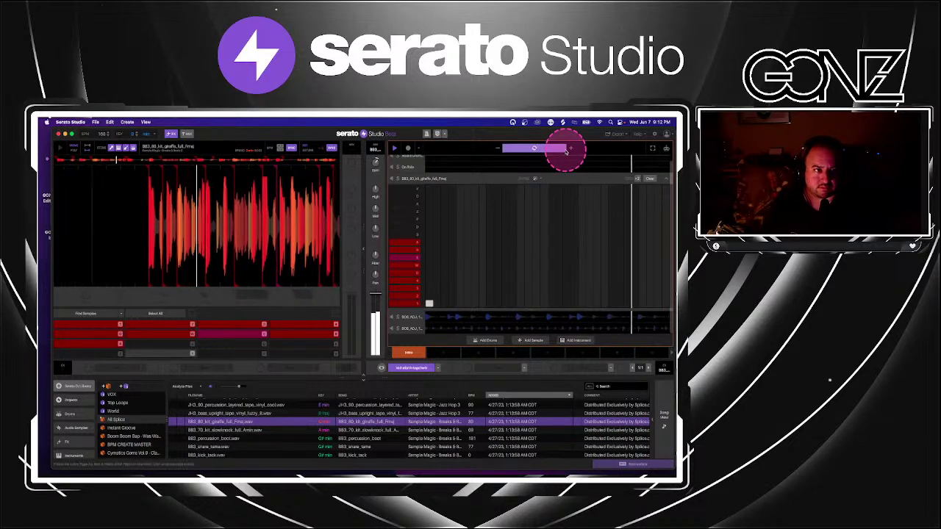
click(549, 147)
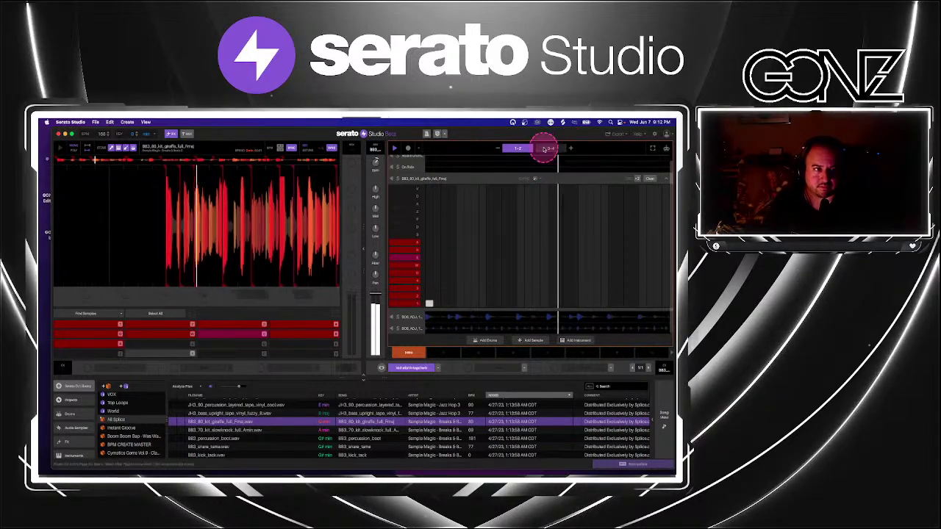
click(431, 303)
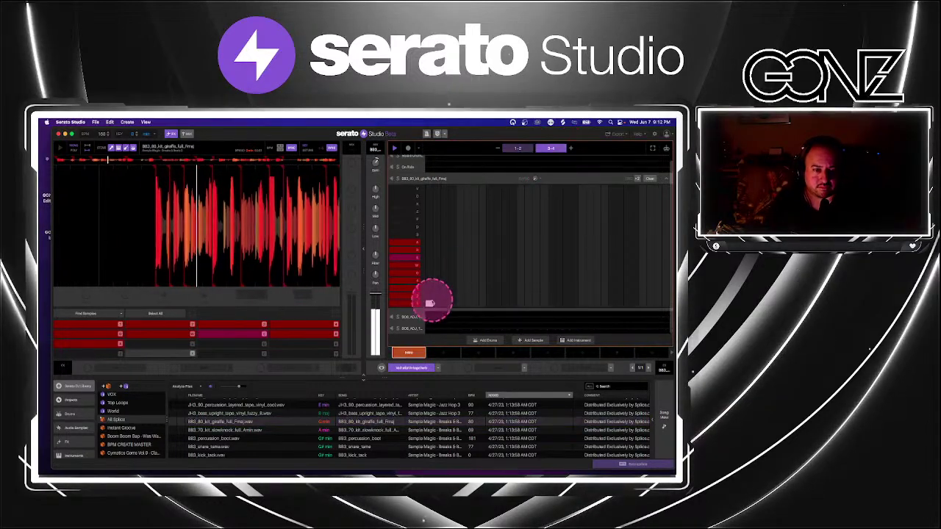
click(664, 177)
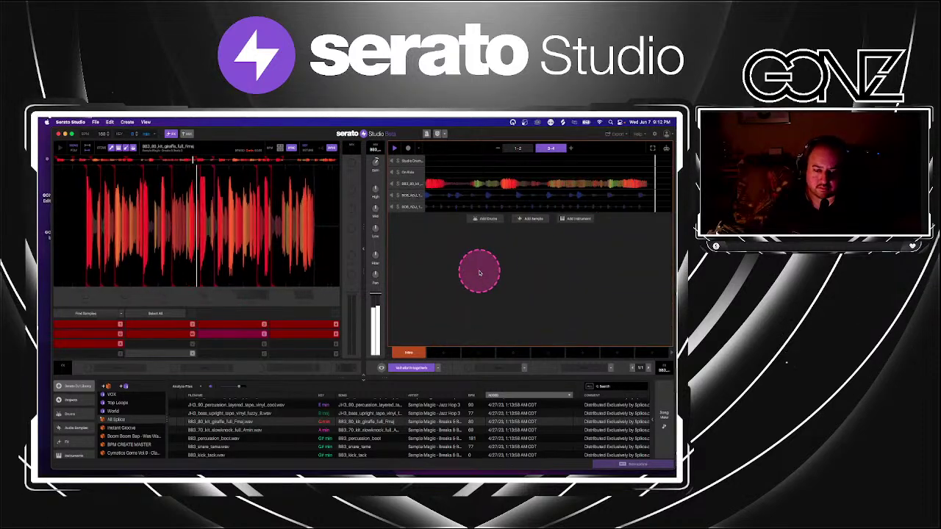
Audition the top loops and drum breaks further down the All Splice crate to find a break for the beat.
scroll(345, 428, down, 10)
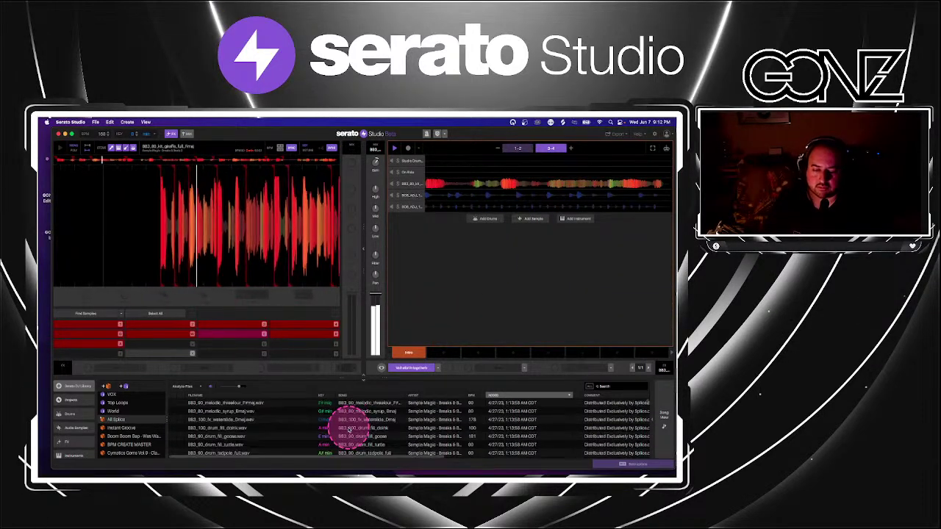
scroll(349, 430, down, 5)
click(371, 434)
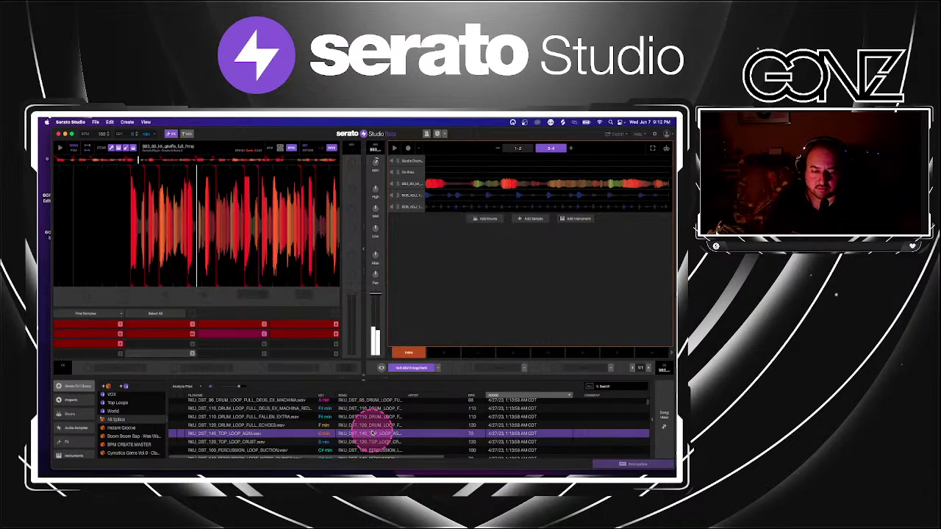
scroll(371, 434, down, 10)
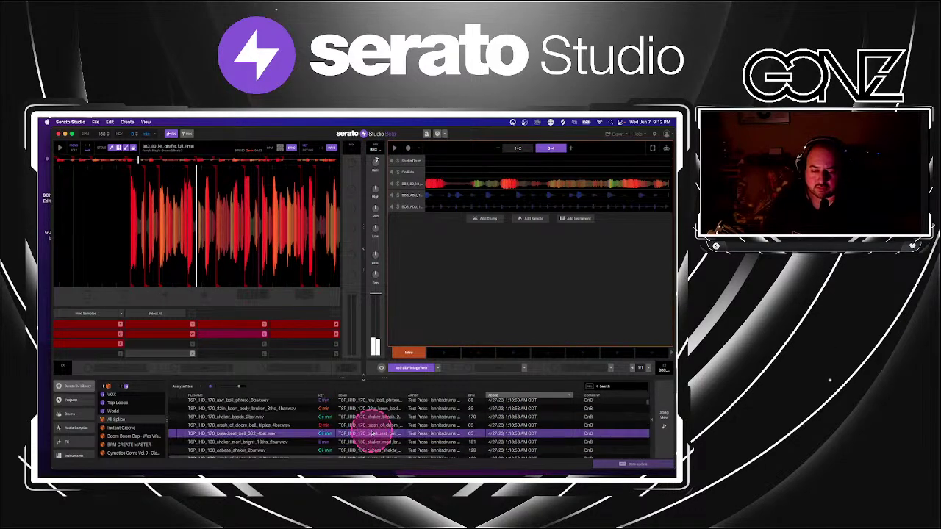
click(363, 455)
scroll(362, 455, down, 1)
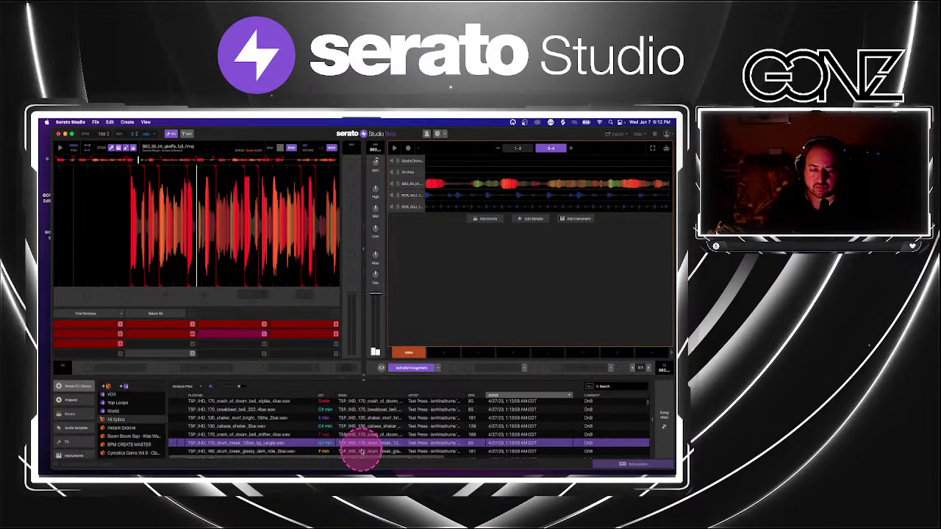
click(361, 451)
scroll(361, 452, down, 5)
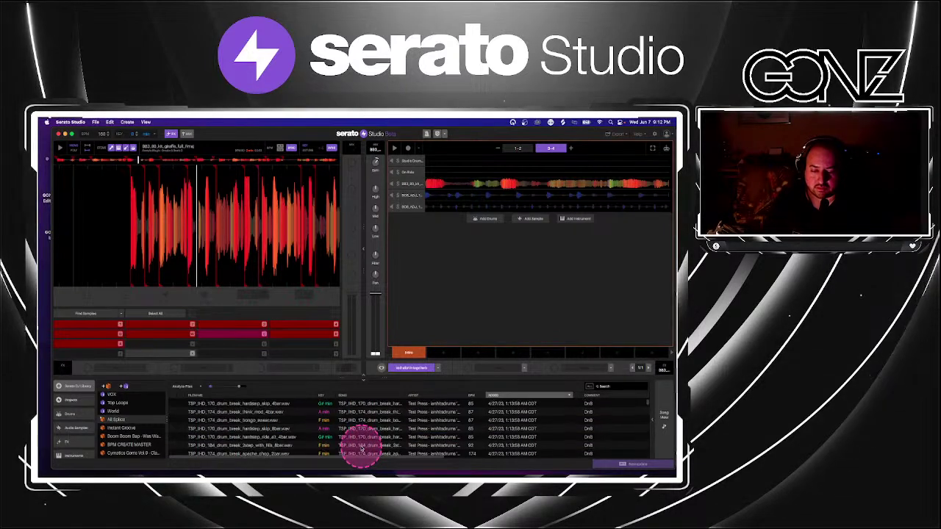
click(361, 436)
click(373, 429)
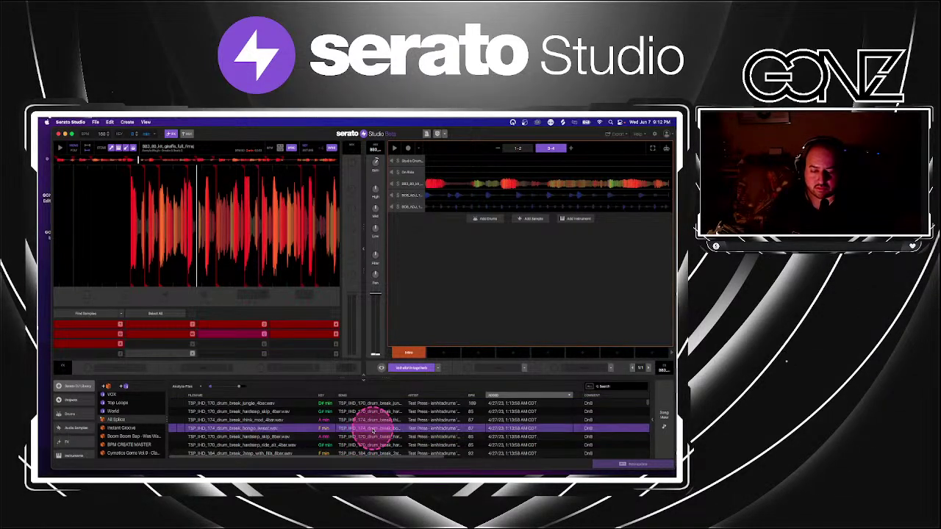
Add the TSP_IHD_170_drum_break_hardstep_skip loop as a new sample deck and trigger its first pad.
click(370, 437)
drag(446, 308, 444, 300)
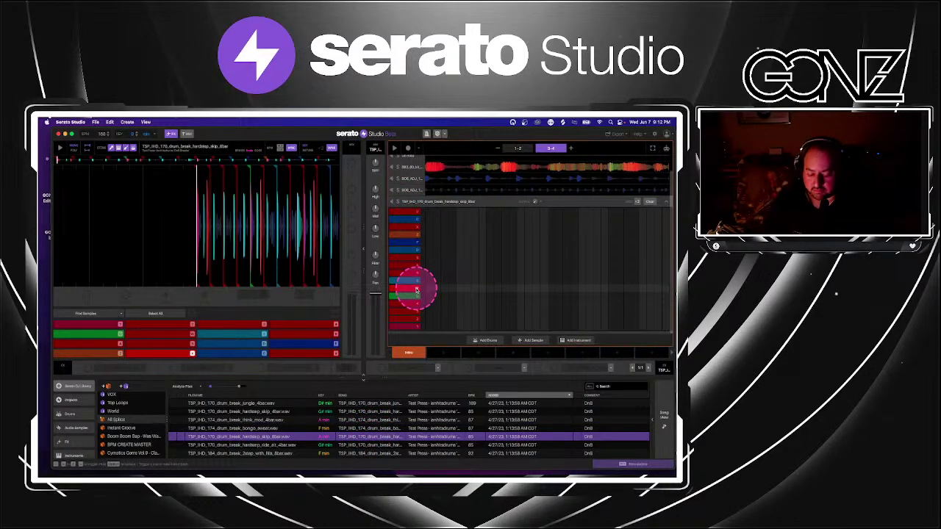
key(1)
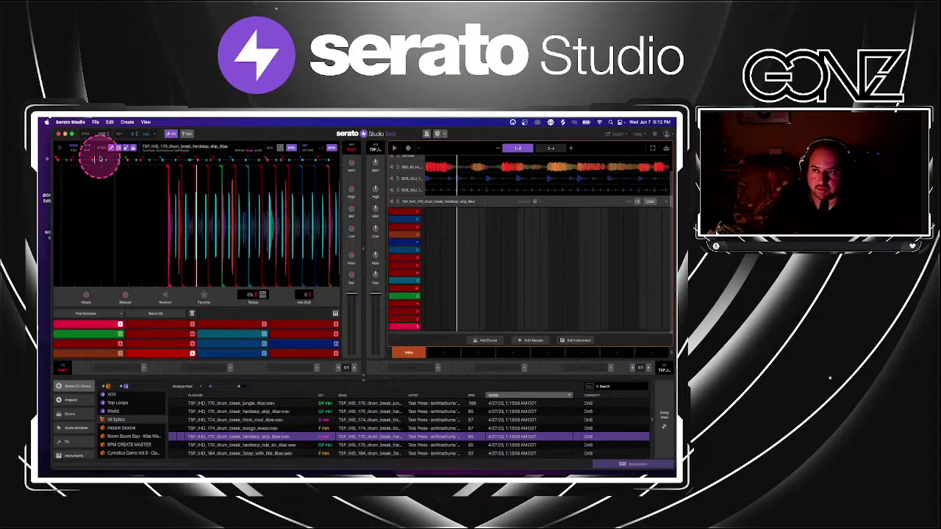
Set the beatgrid BPM of the hardstep skip drum break to 170 and close the grid editor.
click(294, 197)
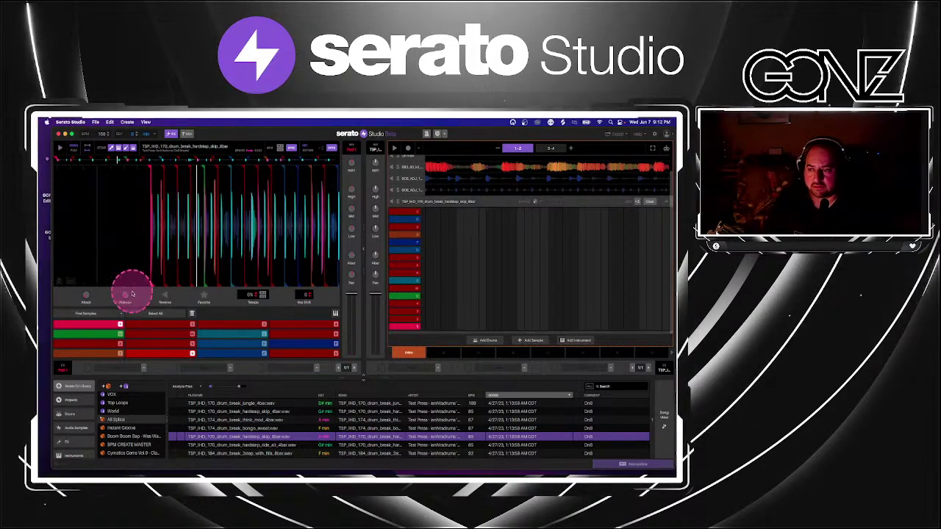
click(68, 284)
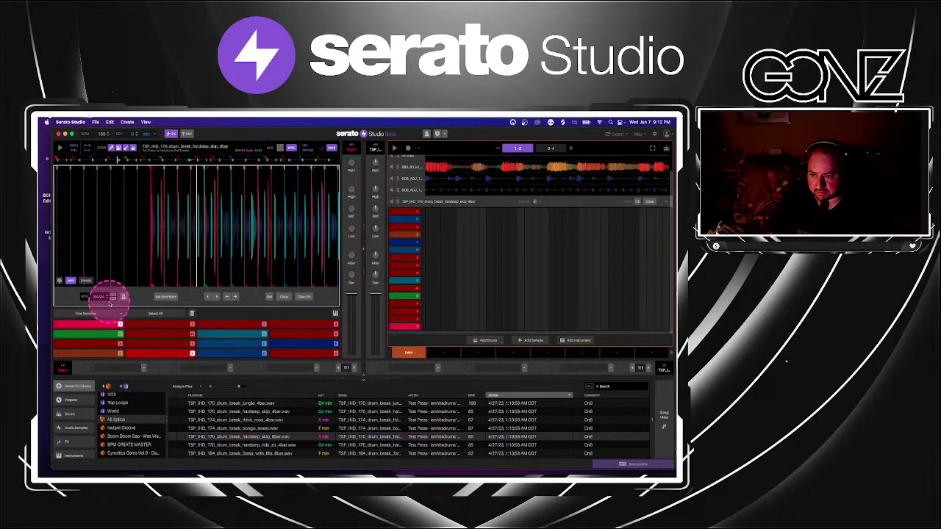
double_click(99, 298)
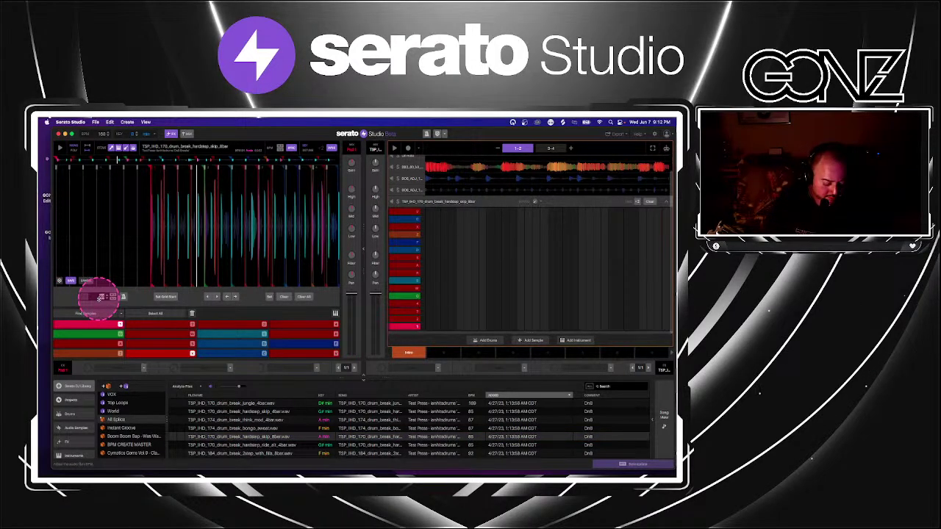
text(170)
key(Return)
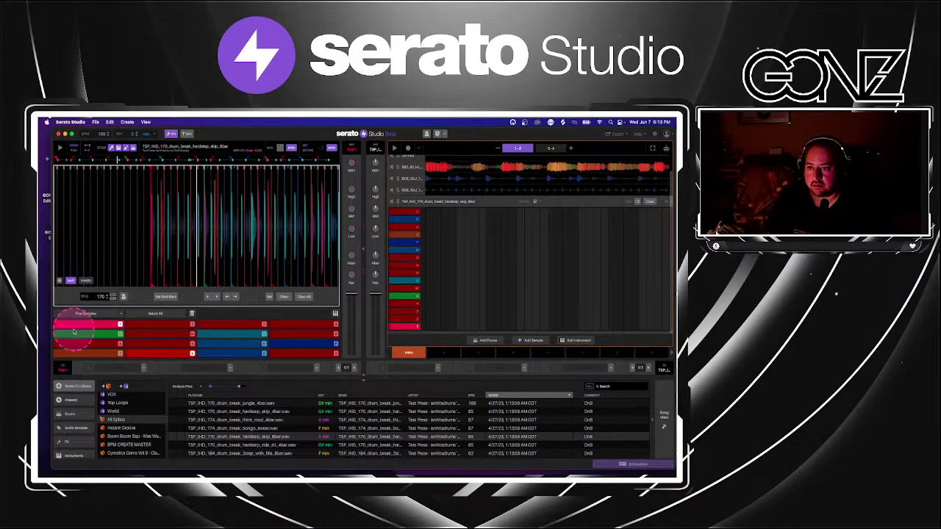
click(68, 282)
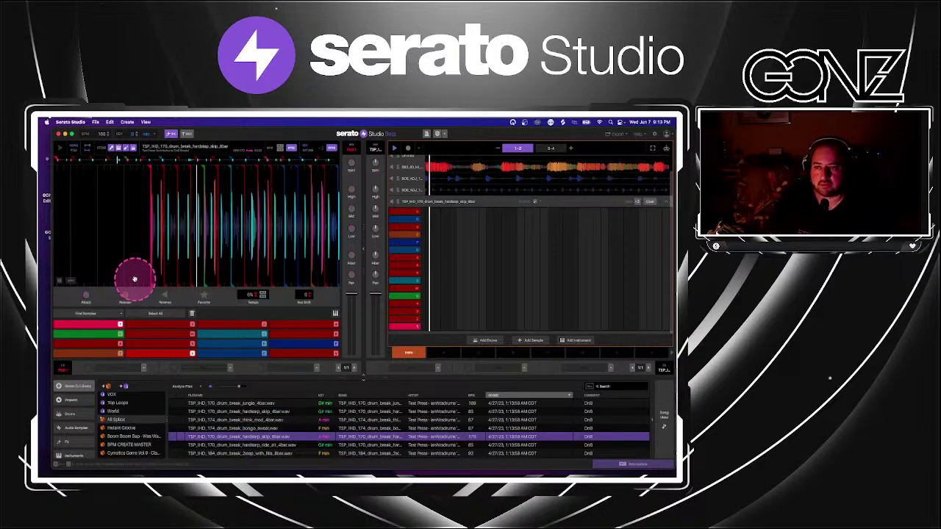
Play back the drum break and sequence its first pad at the start of bars 1-2.
key(space)
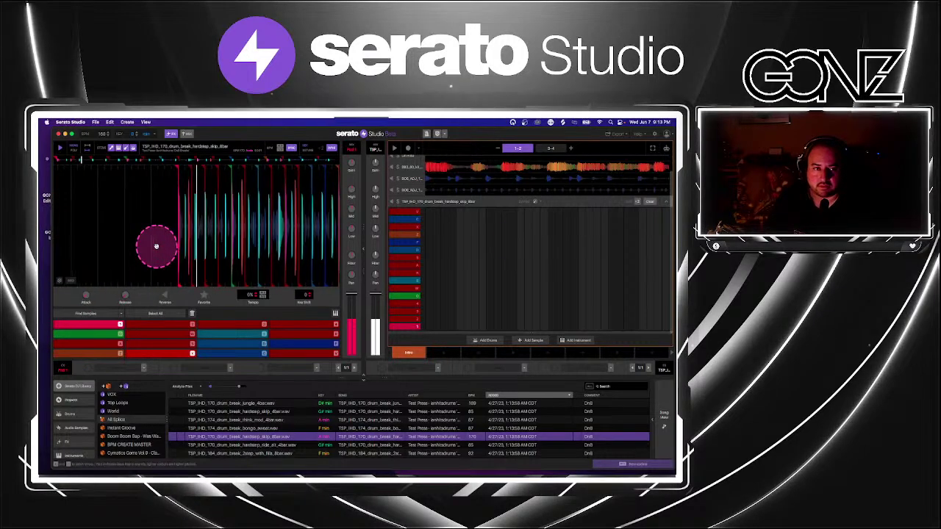
click(430, 326)
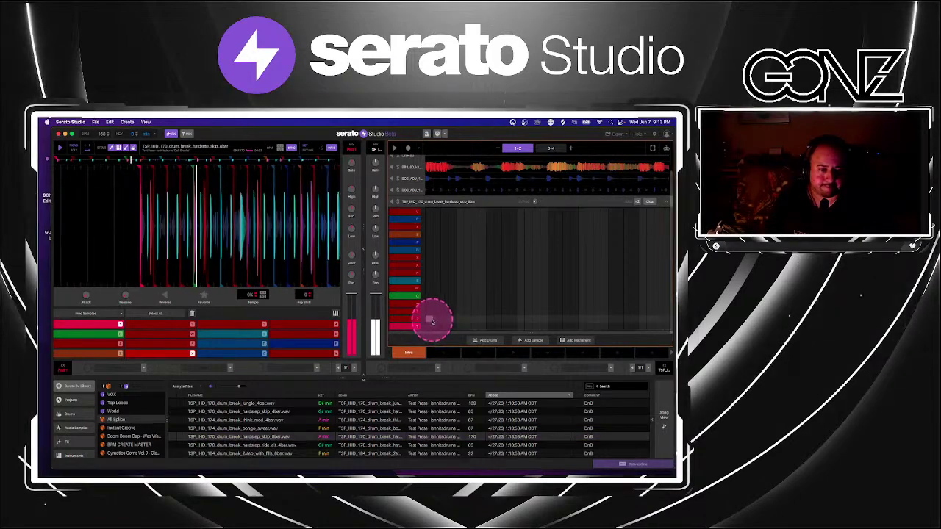